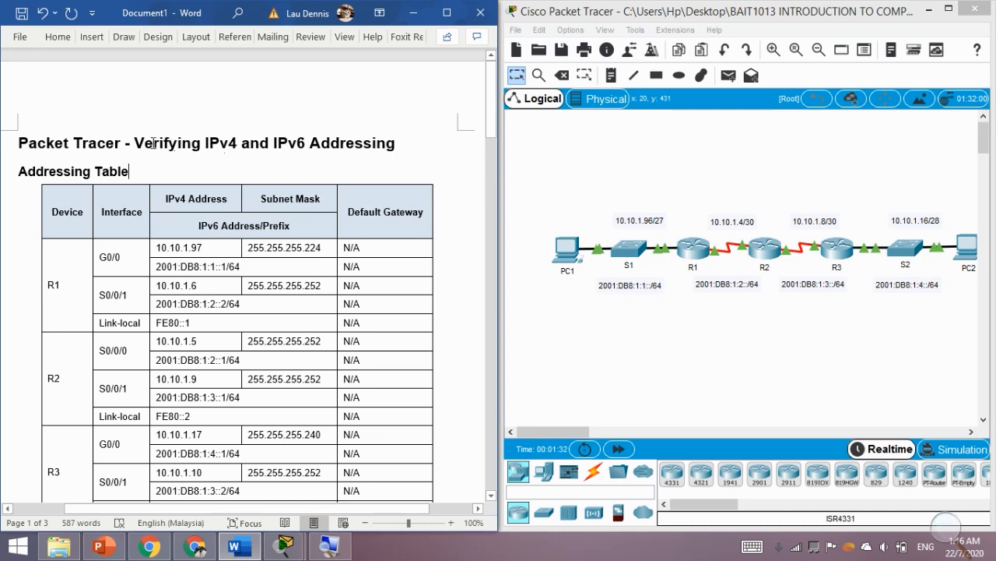
Review the worksheet's title, addressing table with its empty PC1 and PC2 rows, and the three listed objectives.
left_click_drag(139, 143, 387, 139)
left_click(326, 164)
scroll(134, 252, "down", 8)
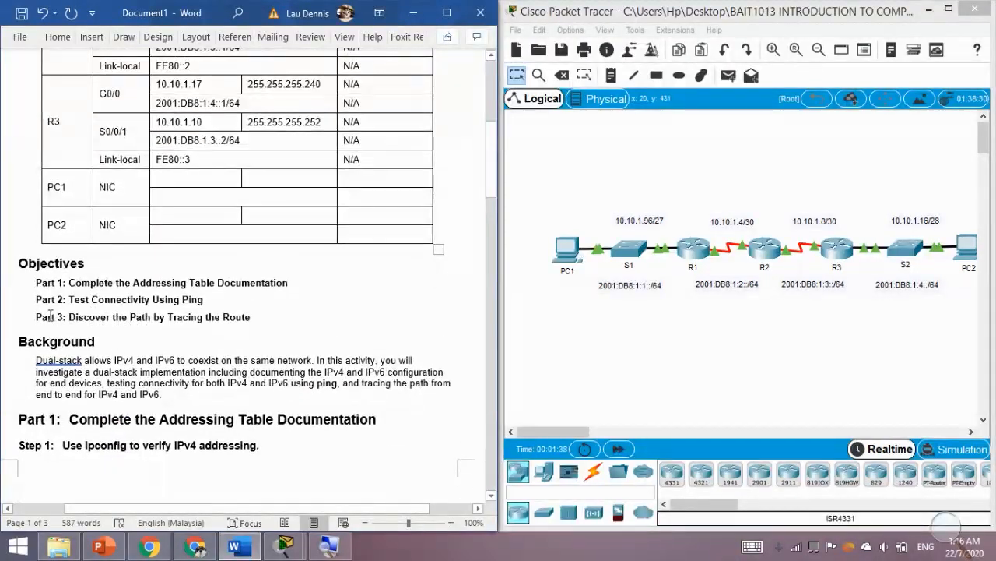
key("super+plus")
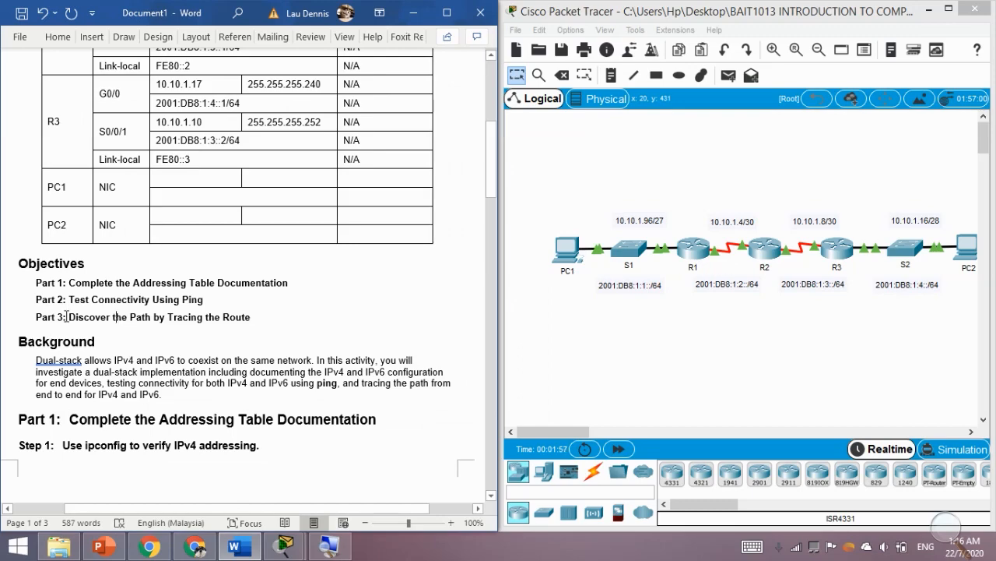
scroll(34, 107, "up", 10)
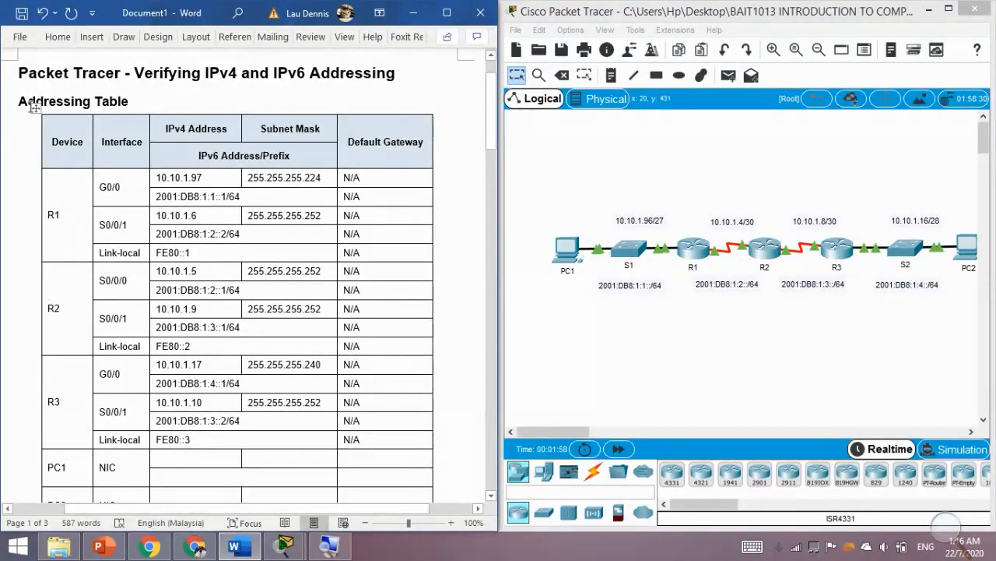
left_click_drag(21, 102, 169, 372)
scroll(178, 260, "down", 3)
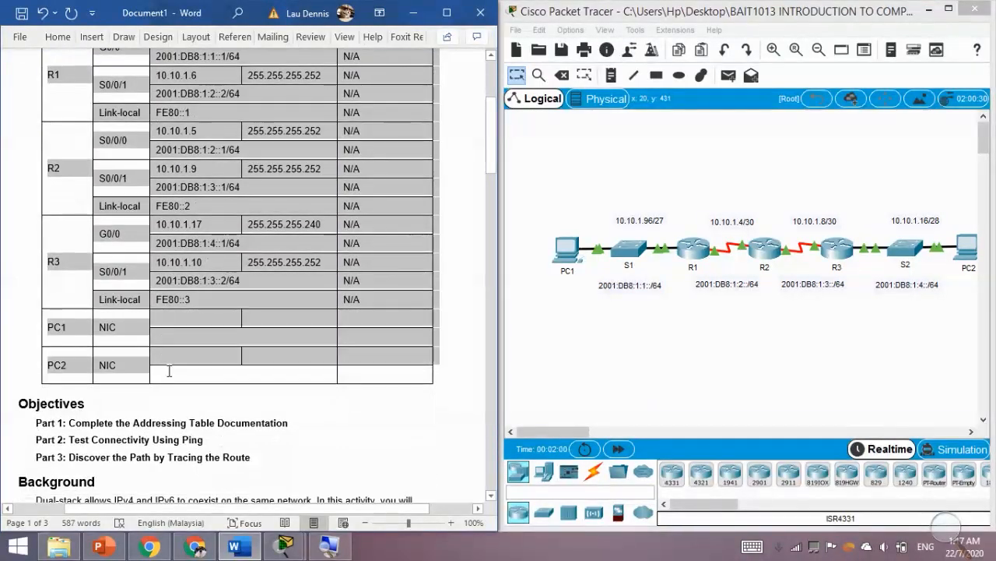
left_click(169, 372)
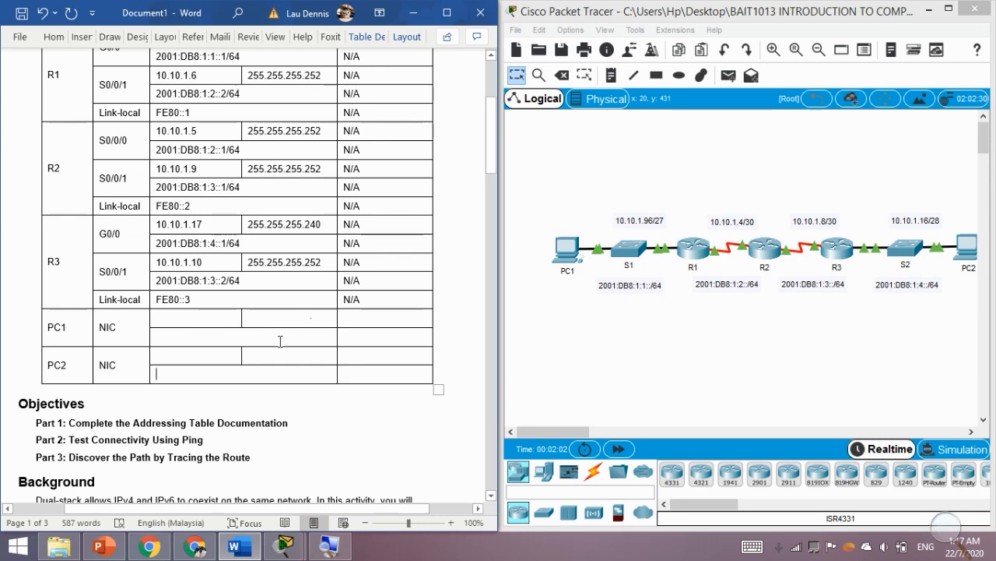
scroll(281, 341, "up", 2)
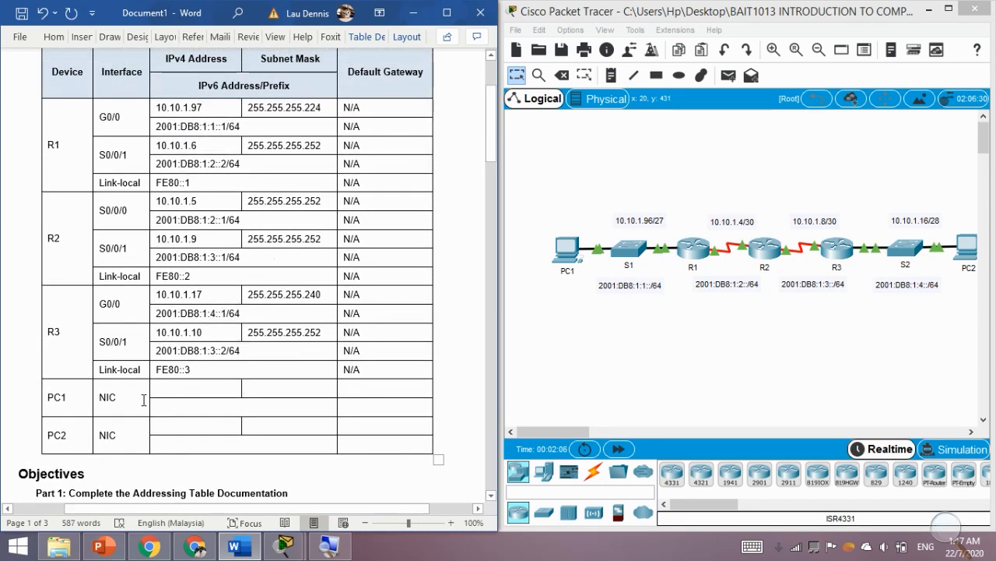
scroll(67, 429, "down", 10)
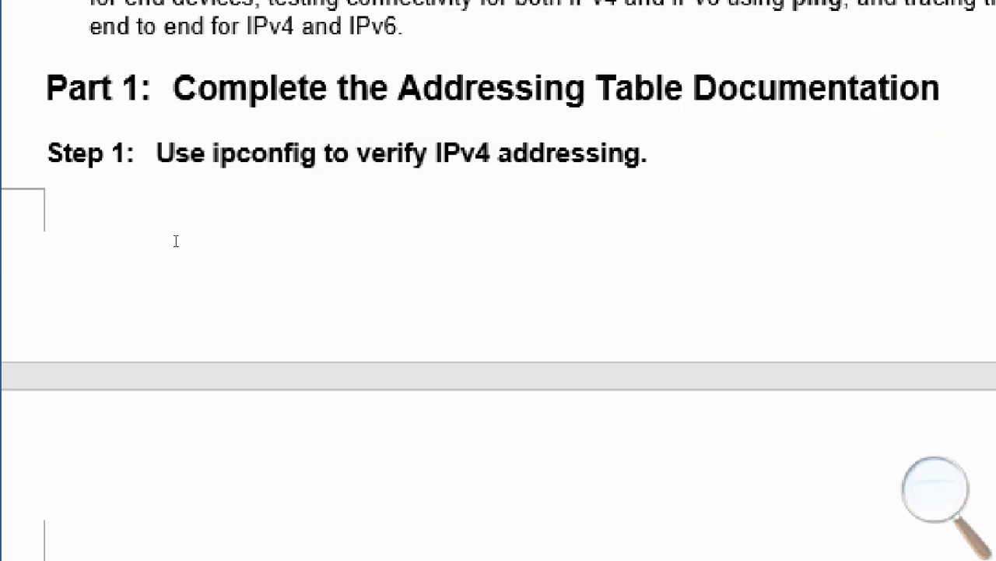
Read the Part 1 instructions for collecting IPv4 and IPv6 addressing on PC1 and PC2 with ipconfig /all and ipv6config /all.
scroll(174, 238, "down", 5)
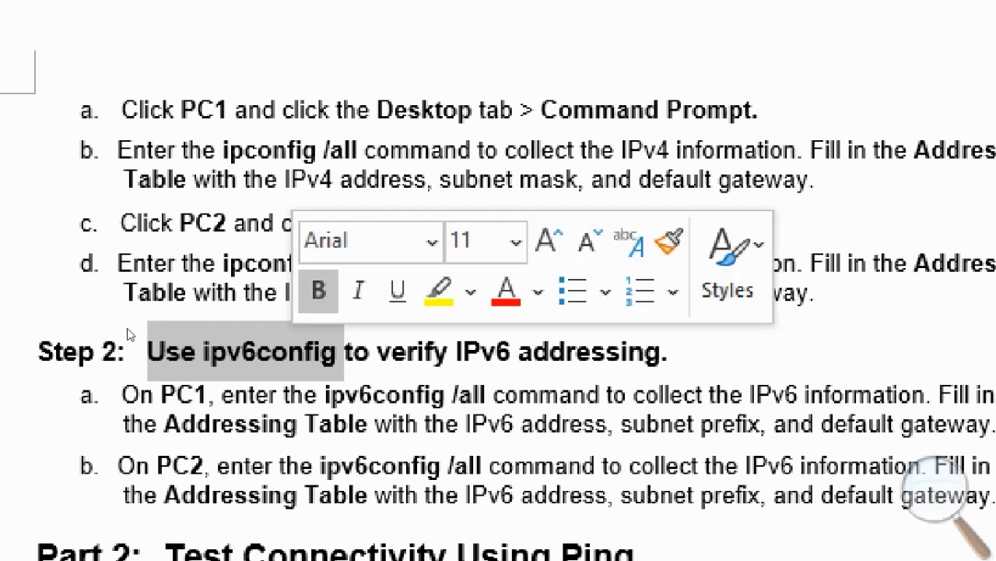
left_click(171, 332)
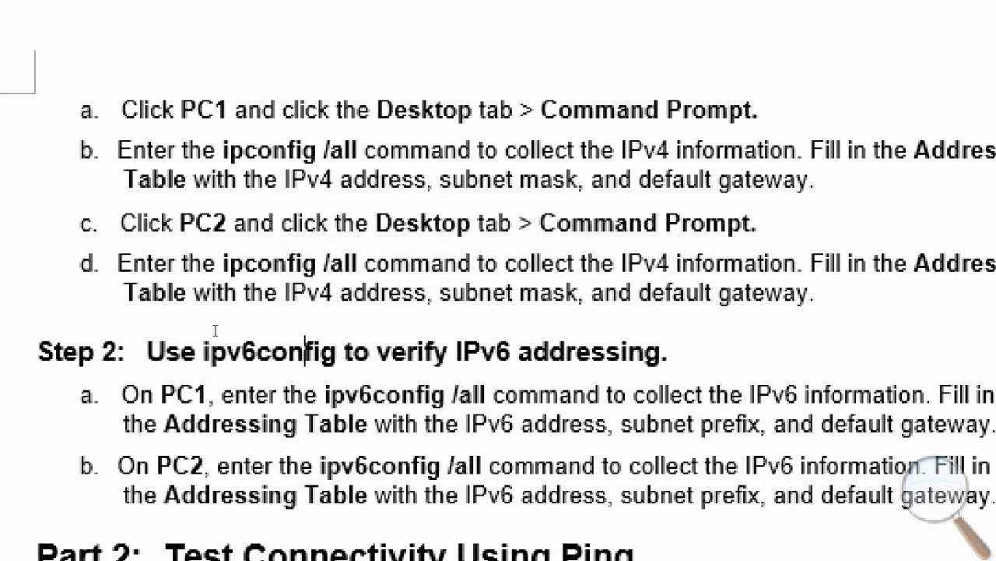
scroll(226, 329, "up", 10)
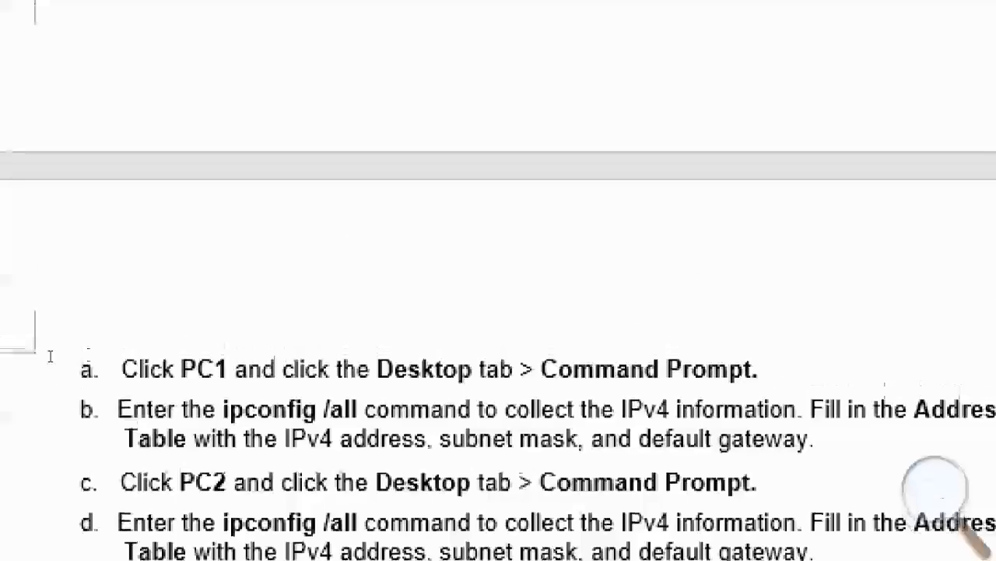
scroll(109, 301, "down", 10)
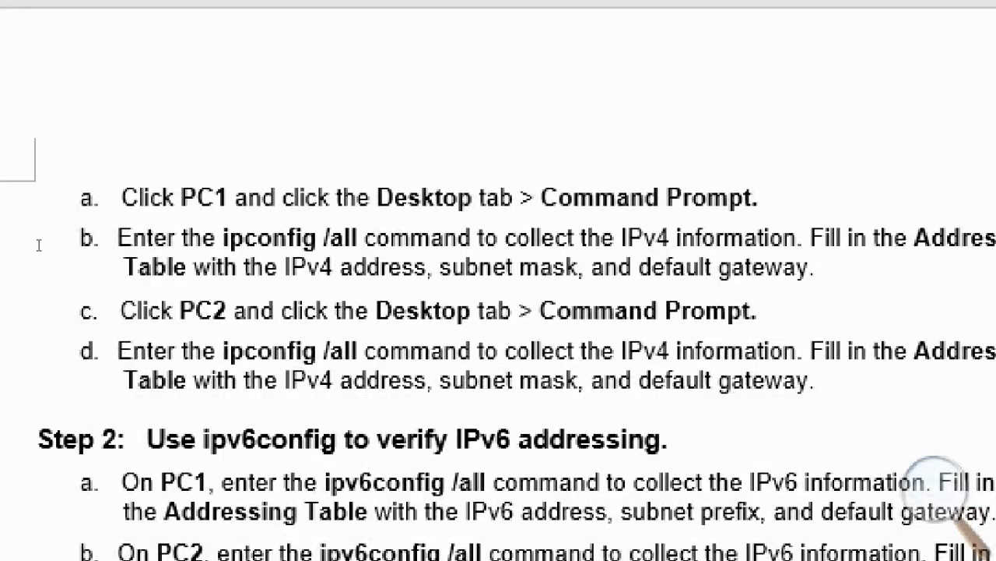
left_click_drag(123, 198, 274, 198)
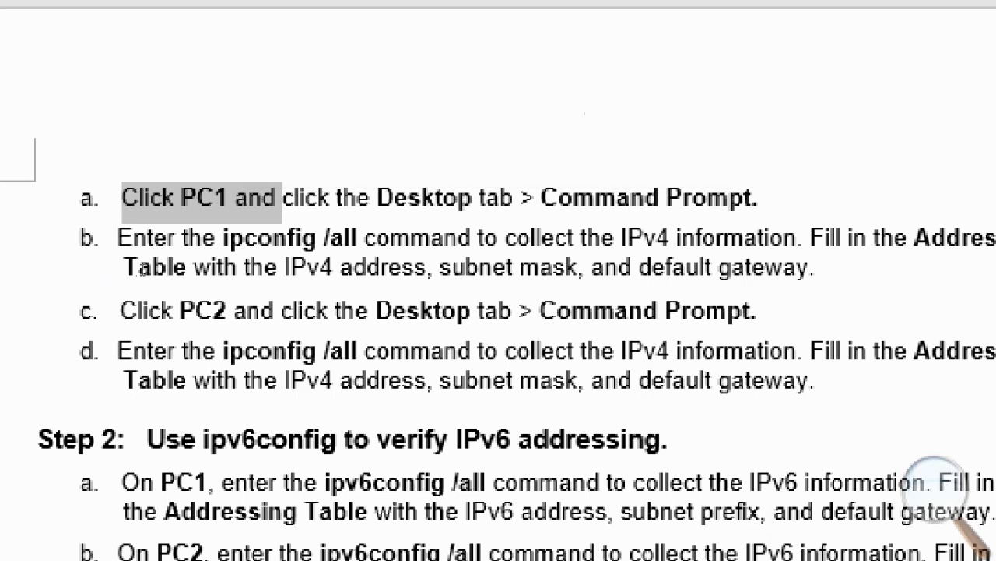
left_click(342, 198)
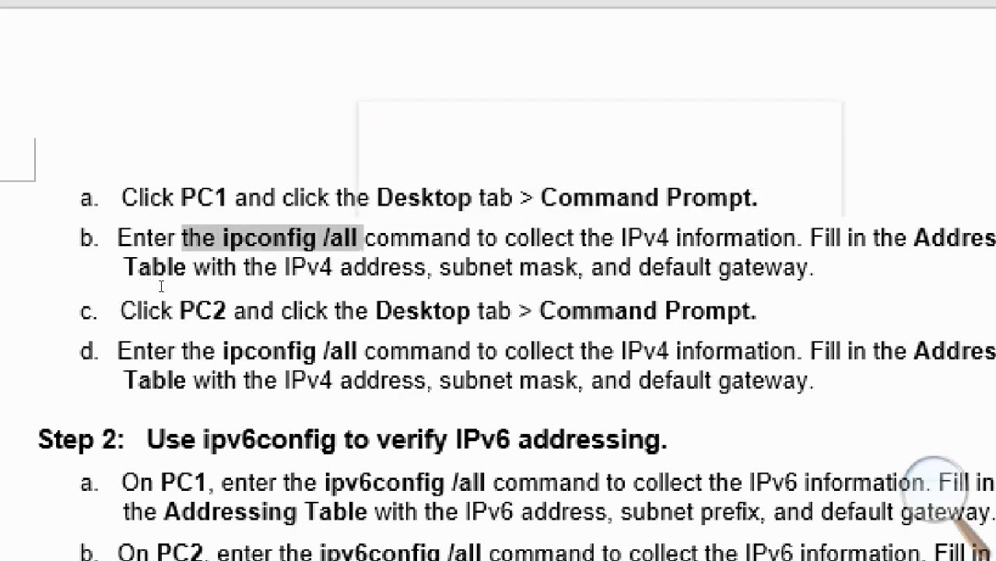
left_click(392, 238)
left_click(445, 238)
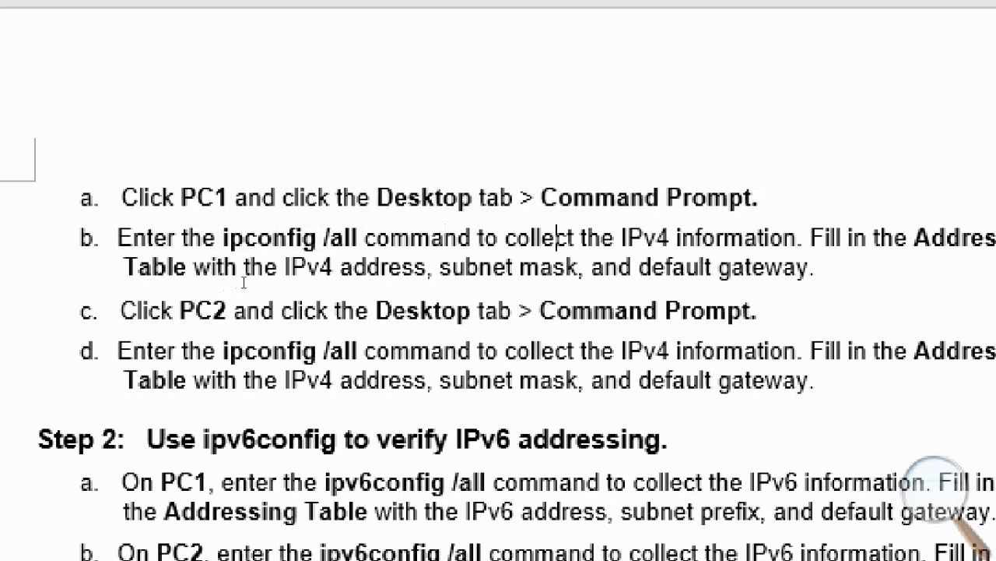
left_click(838, 239)
left_click(174, 267)
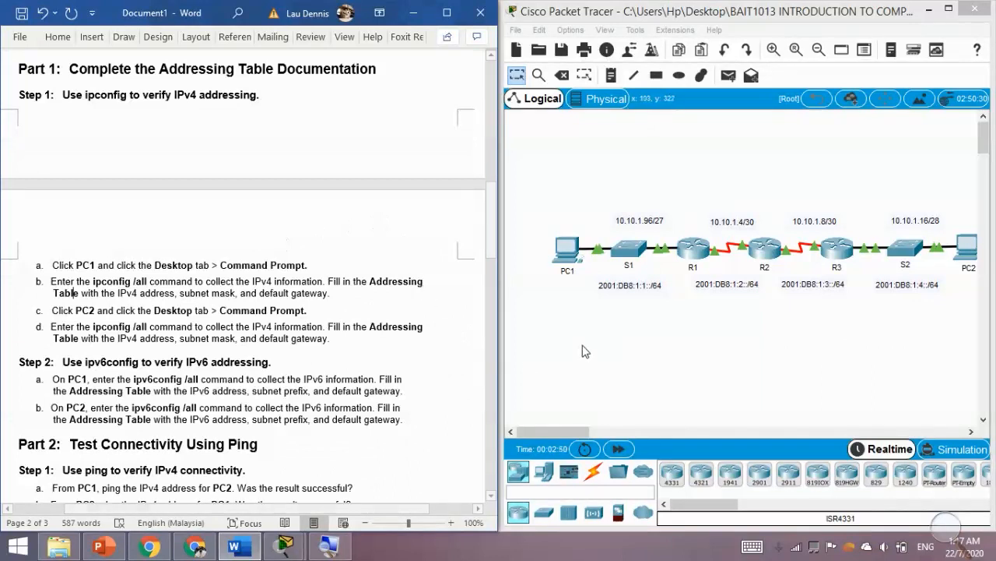
Switch to Packet Tracer and examine the topology's two end PCs and the switches and routers between them.
left_click(573, 353)
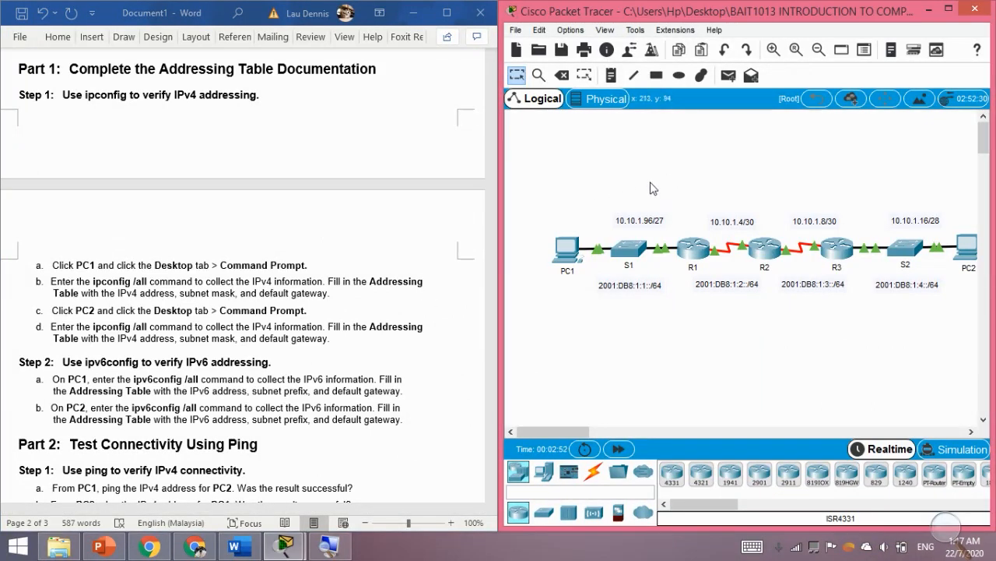
left_click_drag(583, 199, 566, 304)
left_click_drag(949, 198, 975, 302)
left_click_drag(632, 192, 892, 311)
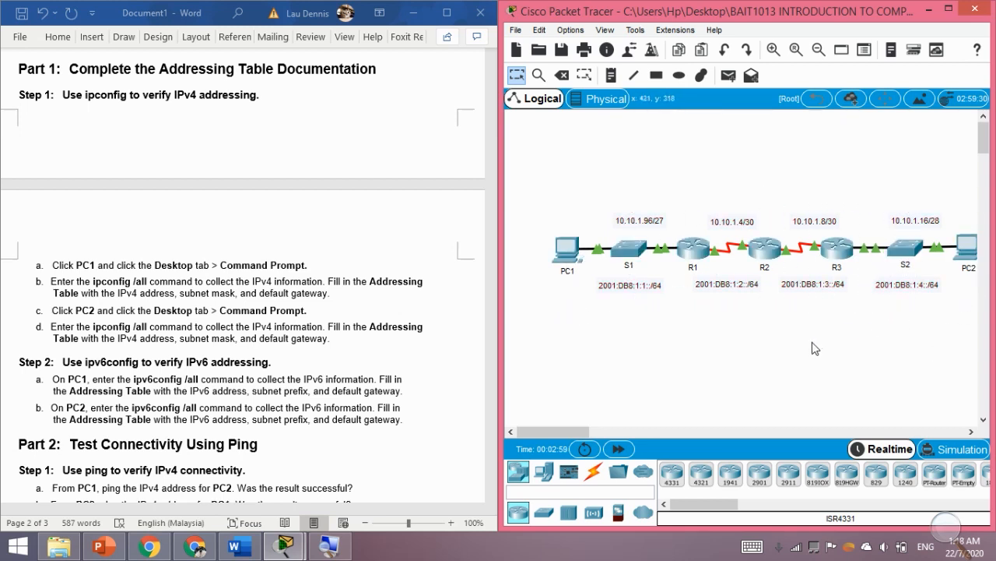
Open the Command Prompt on PC1.
left_click(573, 251)
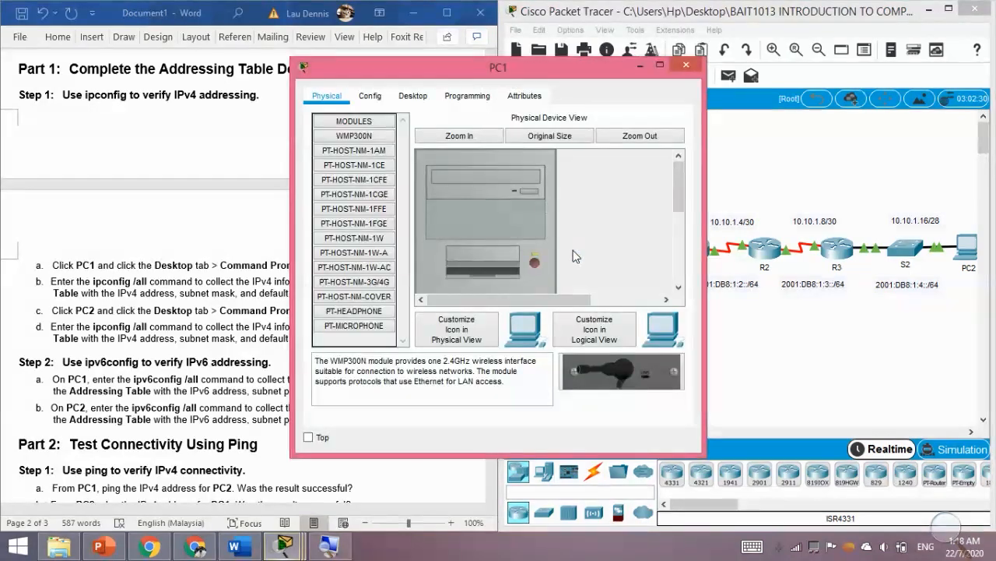
left_click(421, 95)
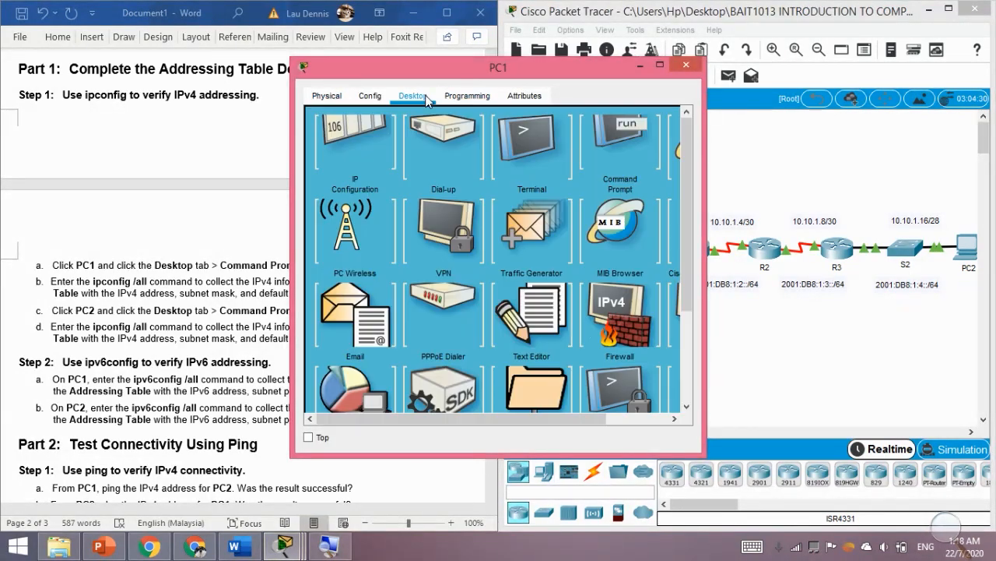
left_click(613, 149)
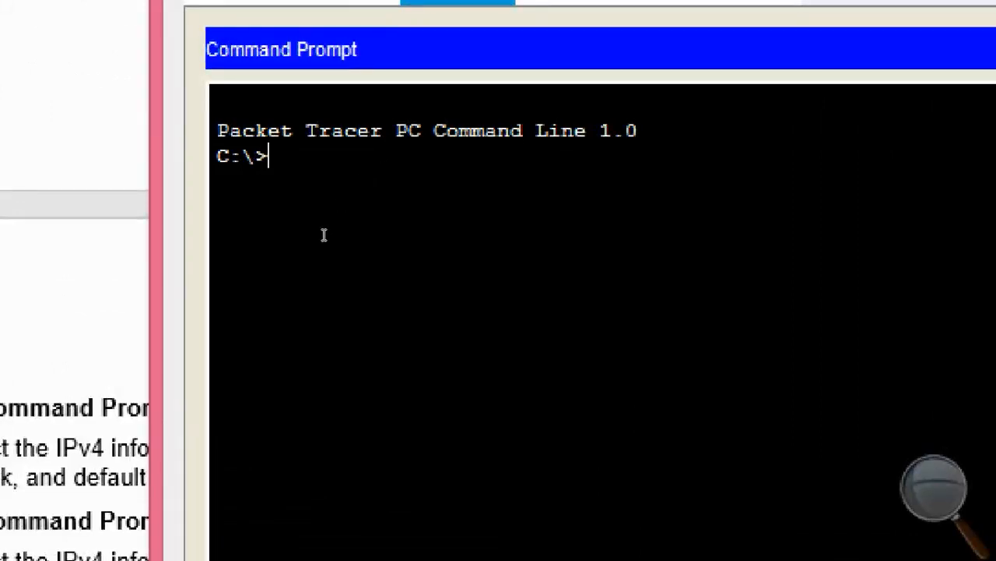
Run ipconfig /all on PC1 to collect its IPv4 information.
type("pconfig")
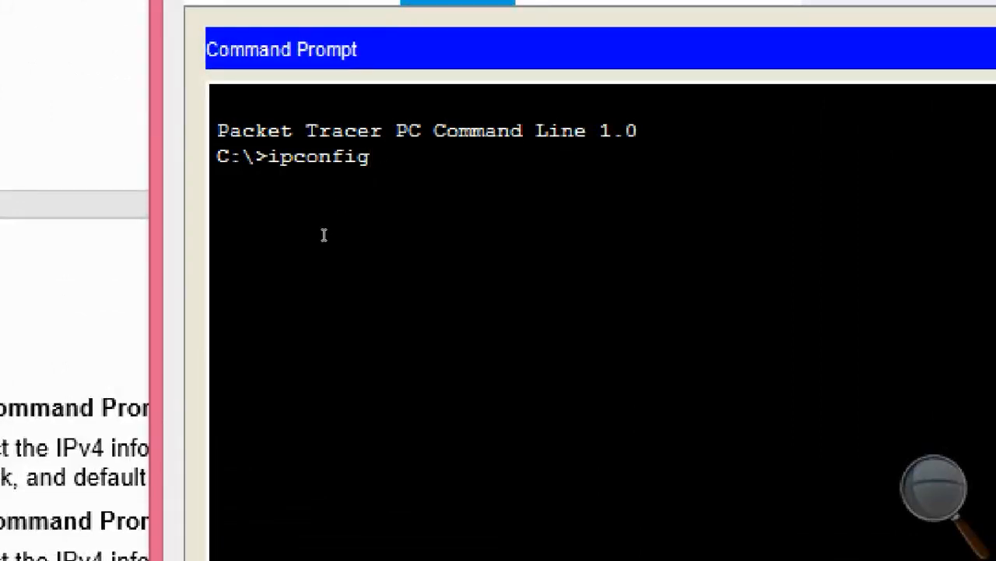
type(" /all")
left_click_drag(433, 159, 381, 167)
left_click(407, 168)
left_click_drag(433, 159, 378, 163)
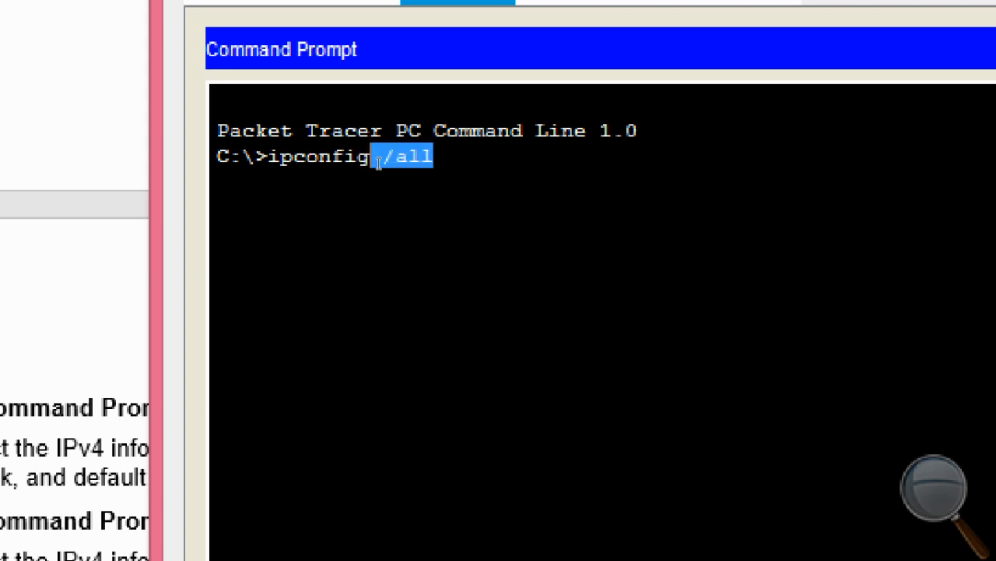
key("Return")
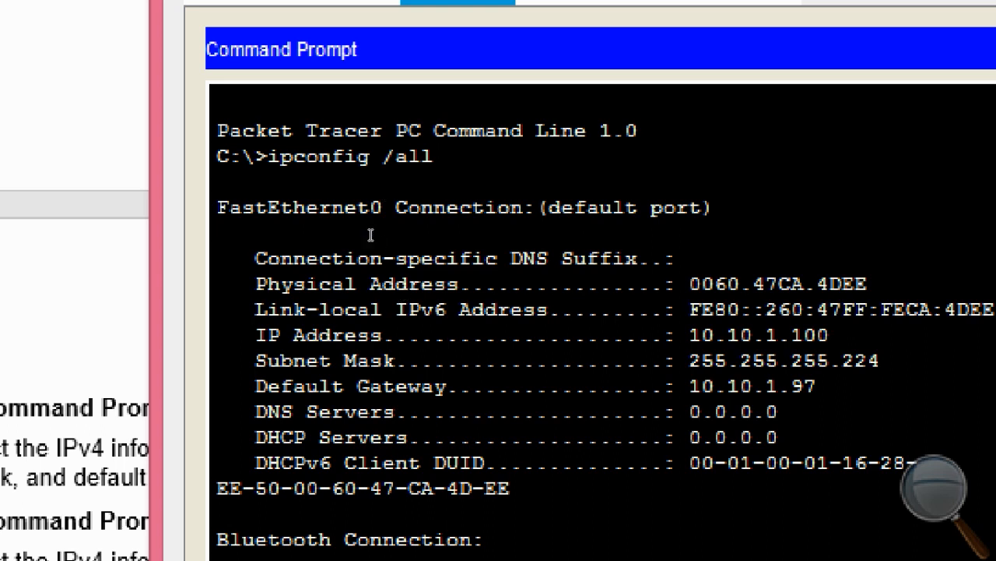
Examine the IP address, subnet mask and default gateway of PC1's FastEthernet0 connection in the command output.
left_click_drag(329, 231, 506, 240)
left_click(567, 255)
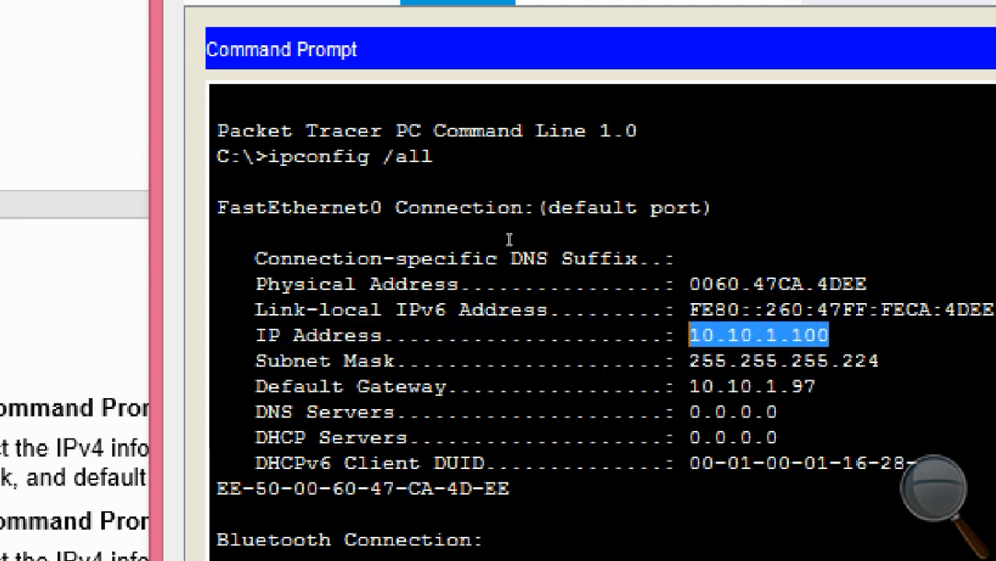
left_click_drag(585, 245, 507, 256)
left_click(509, 241)
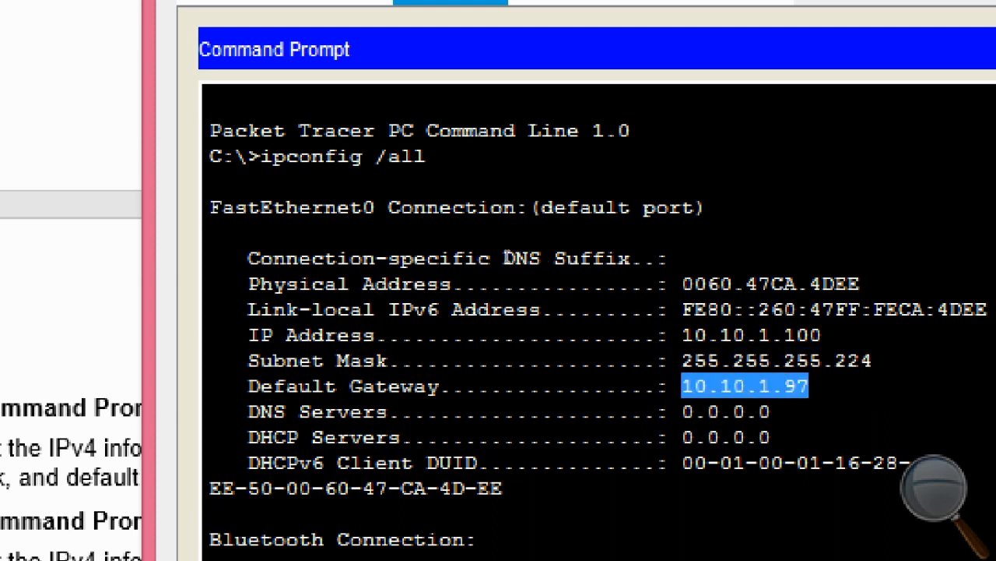
left_click(520, 258)
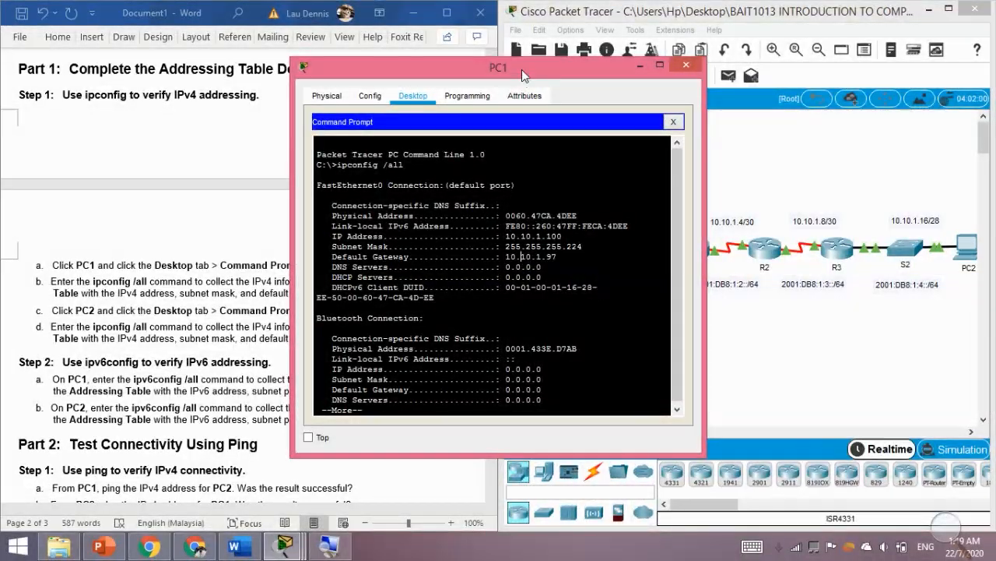
Fill in PC1's IPv4 row in the Word addressing table with address 10.10.1.100, subnet mask 255.255.255.224 and default gateway 10.10.1.97.
left_click_drag(521, 69, 774, 80)
left_click(329, 301)
scroll(330, 302, "up", 3)
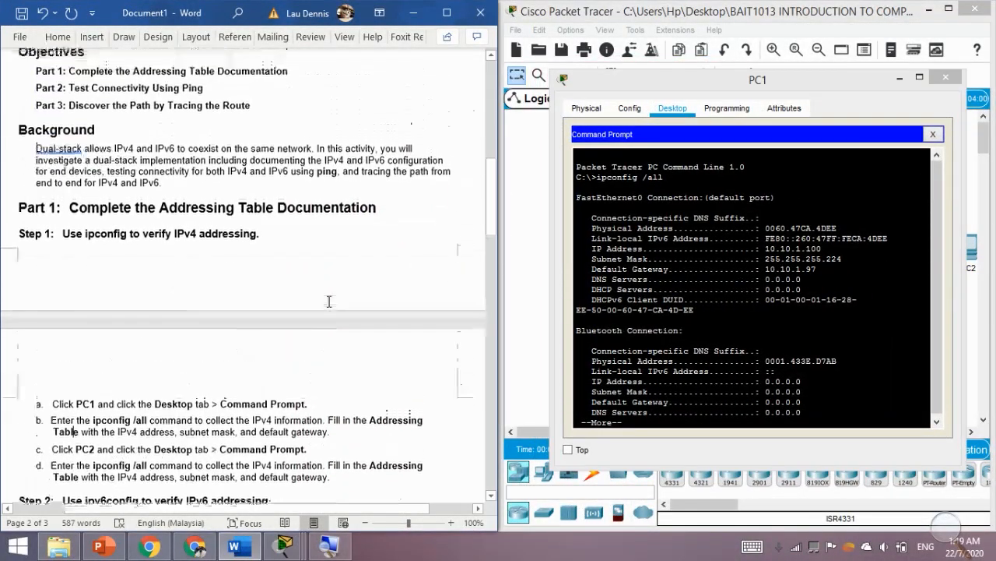
scroll(329, 302, "up", 5)
left_click(364, 361)
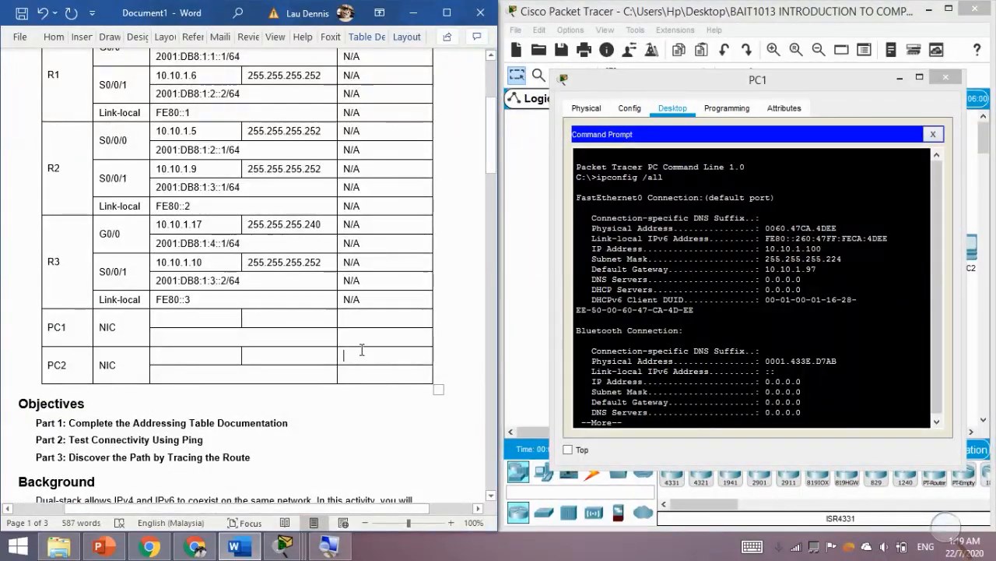
key("ctrl+z")
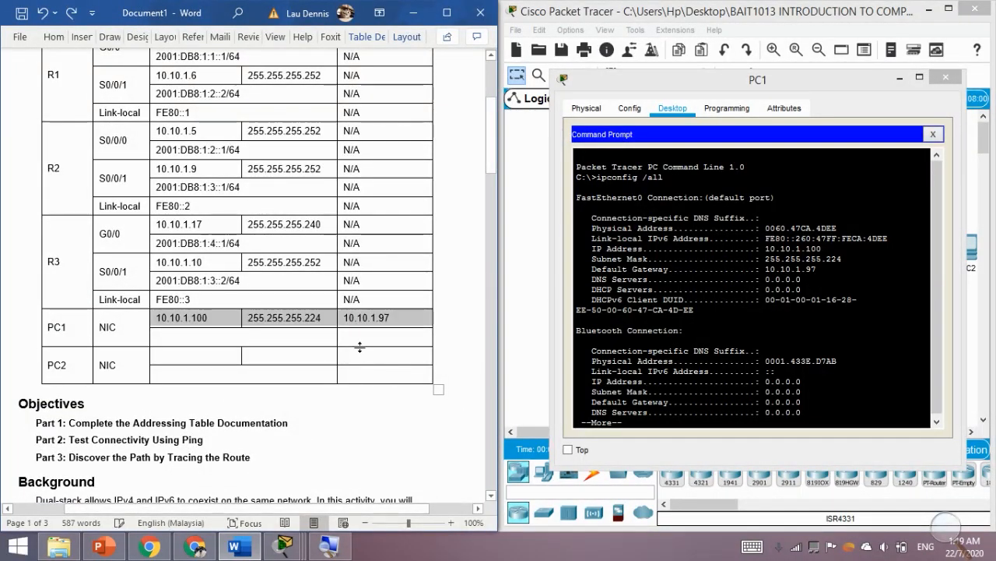
left_click(345, 336)
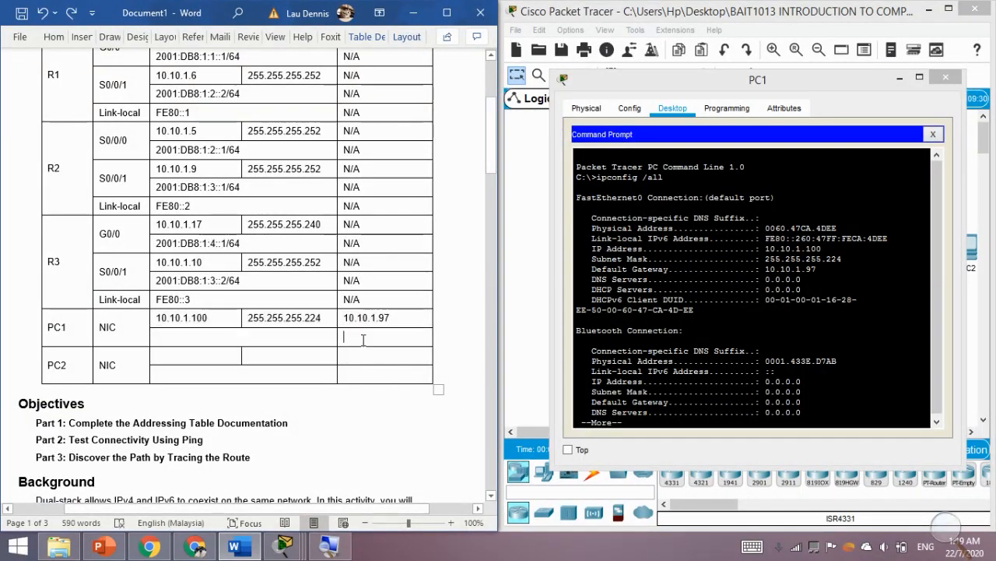
left_click(227, 322)
left_click_drag(370, 319, 217, 326)
left_click(216, 320)
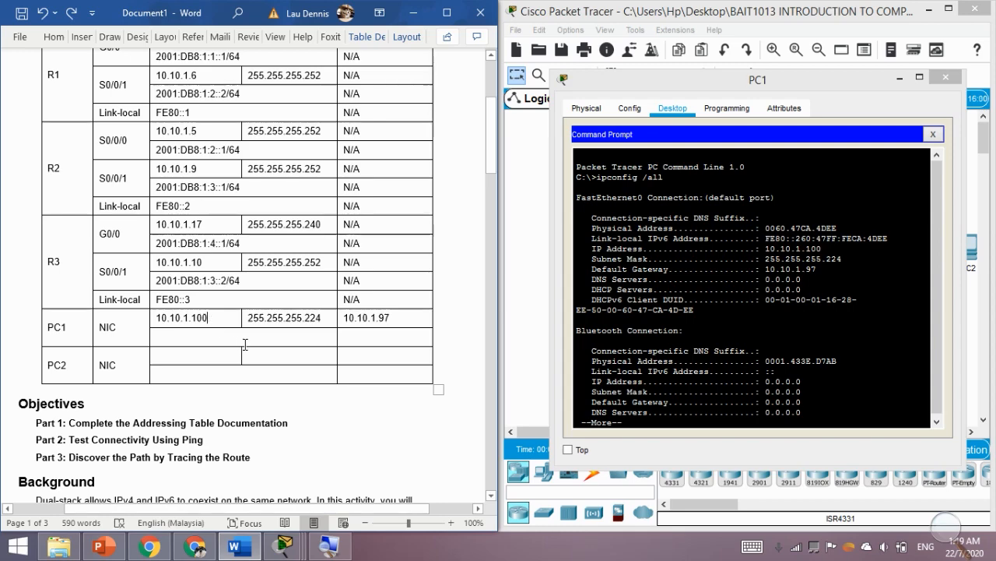
Move the PC1 window off the Packet Tracer topology and open the Command Prompt on PC2.
left_click_drag(801, 88, 241, 71)
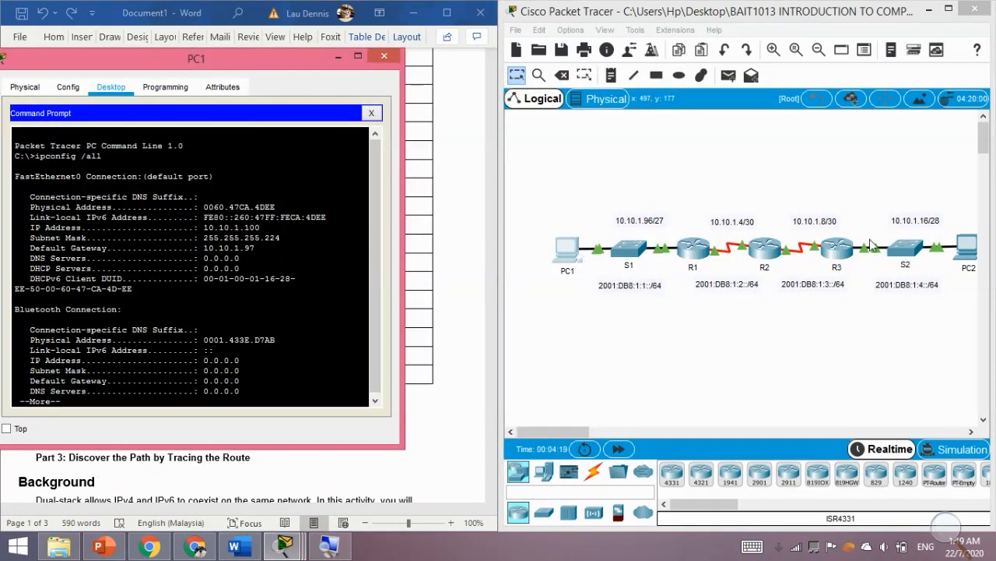
left_click(931, 312)
left_click(968, 251)
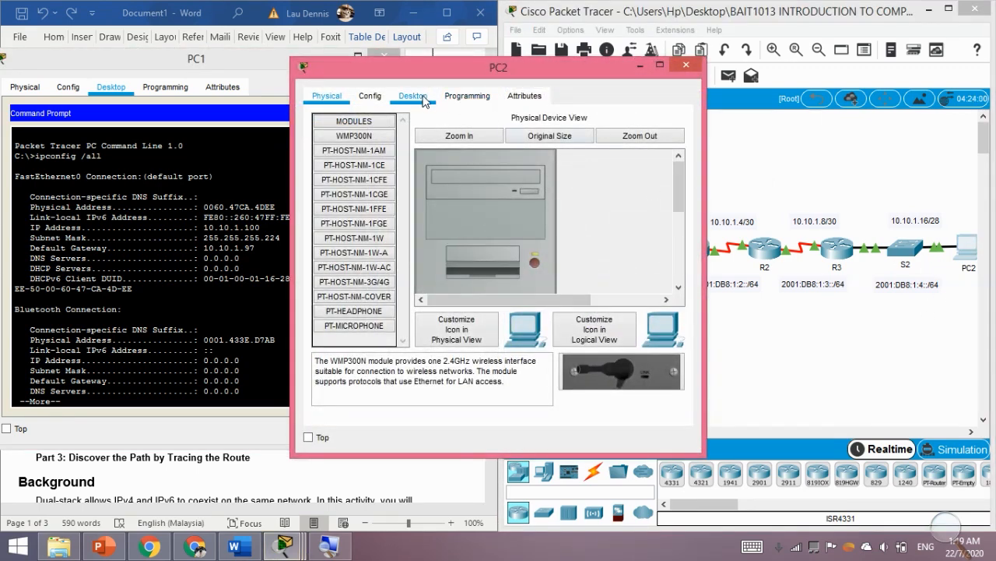
left_click(413, 96)
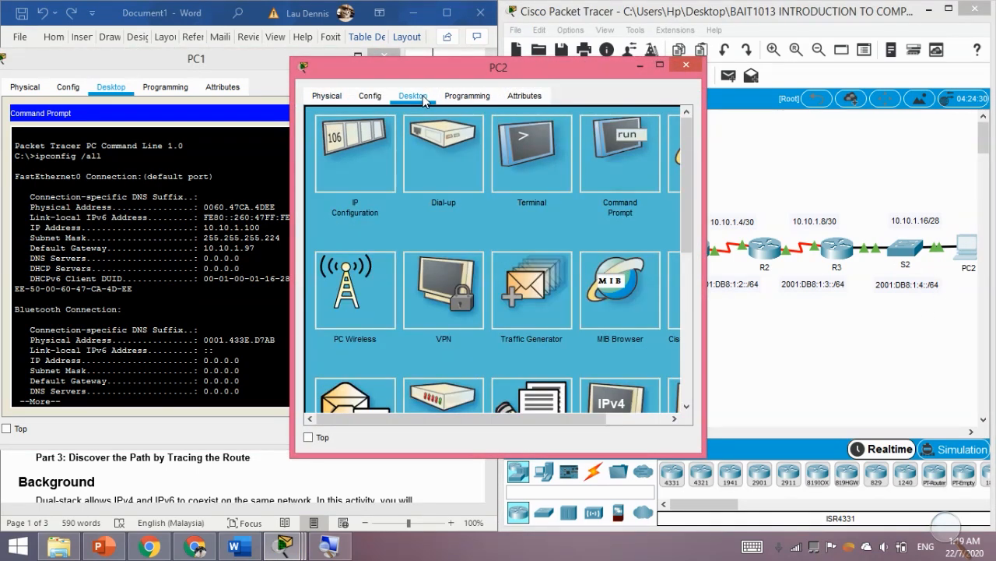
left_click(622, 140)
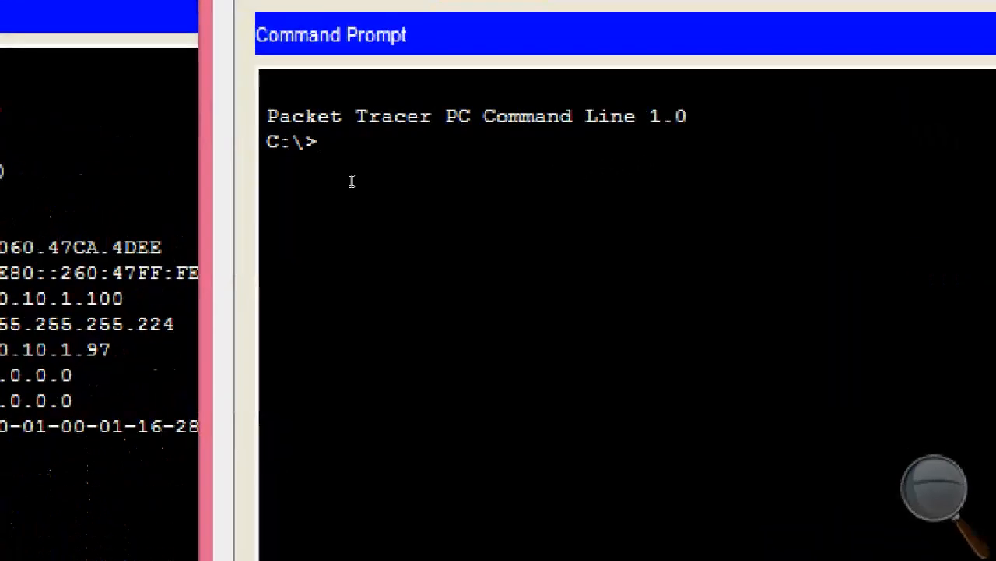
Run ipconfig /all on PC2 and examine the IP address, subnet mask and default gateway of its FastEthernet0 connection.
type("ip")
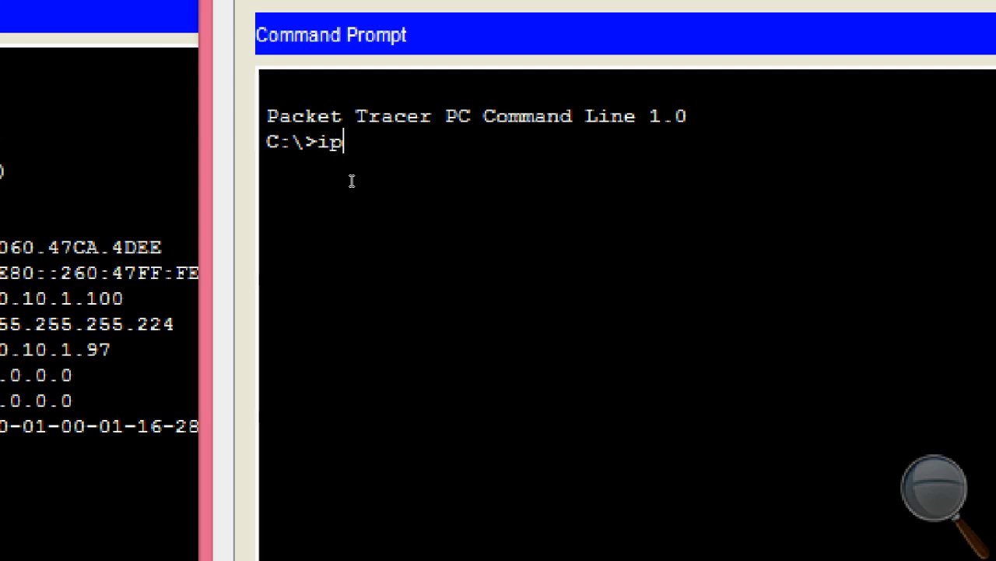
type("config")
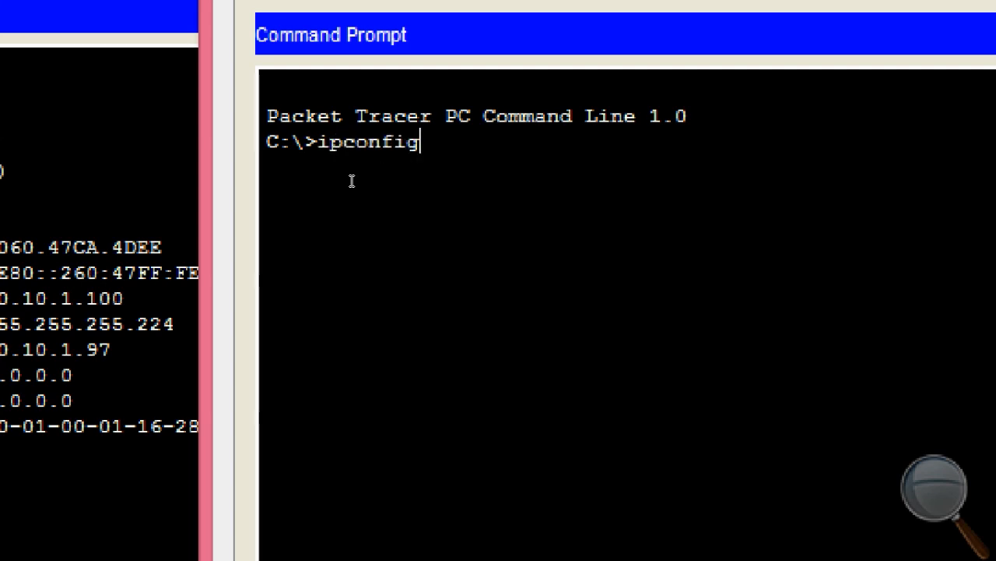
type(" /all")
key("Return")
left_click(546, 277)
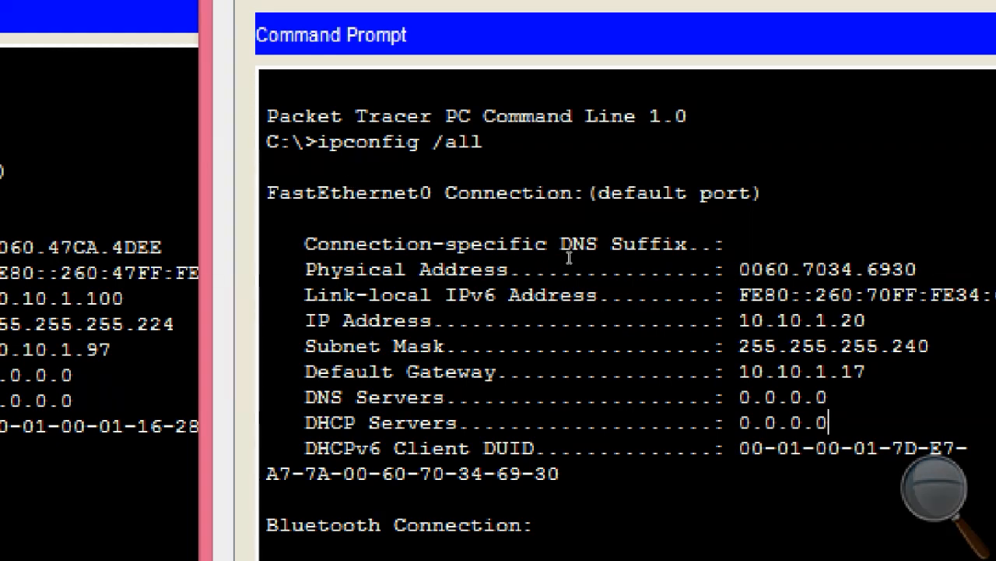
mouse_move(561, 256)
left_mouse_down()
mouse_move(509, 241)
mouse_move(285, 227)
mouse_move(329, 231)
left_mouse_up()
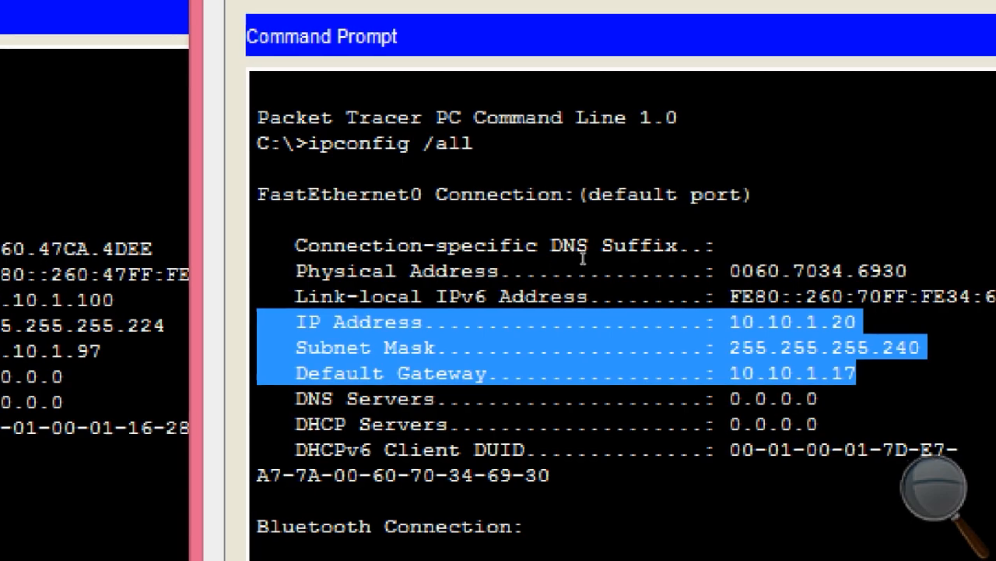
left_click(549, 255)
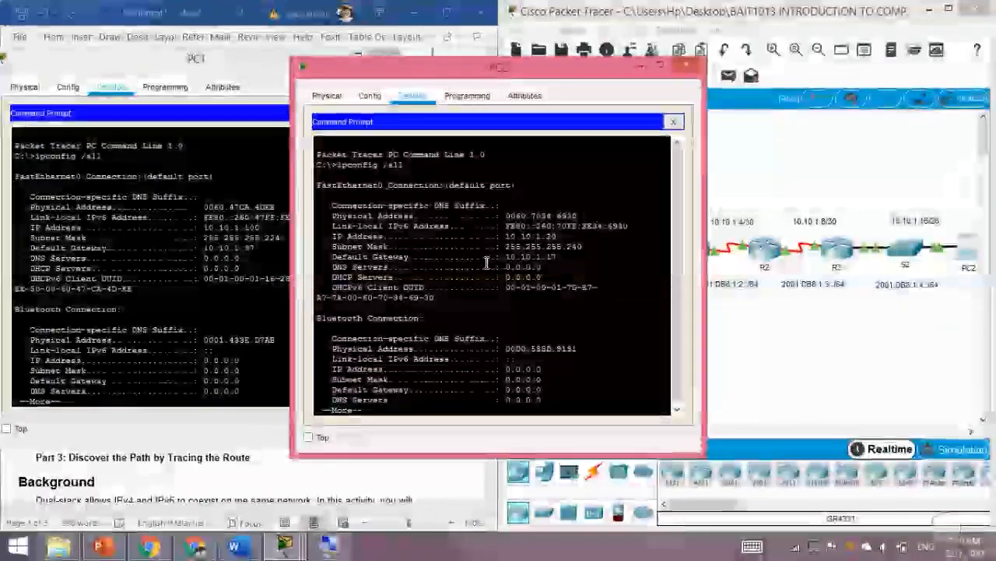
Minimize both PC windows and fill in PC2's IPv4 row in the Word table with 10.10.1.20, 255.255.255.240 and gateway 10.10.1.17.
left_click(640, 66)
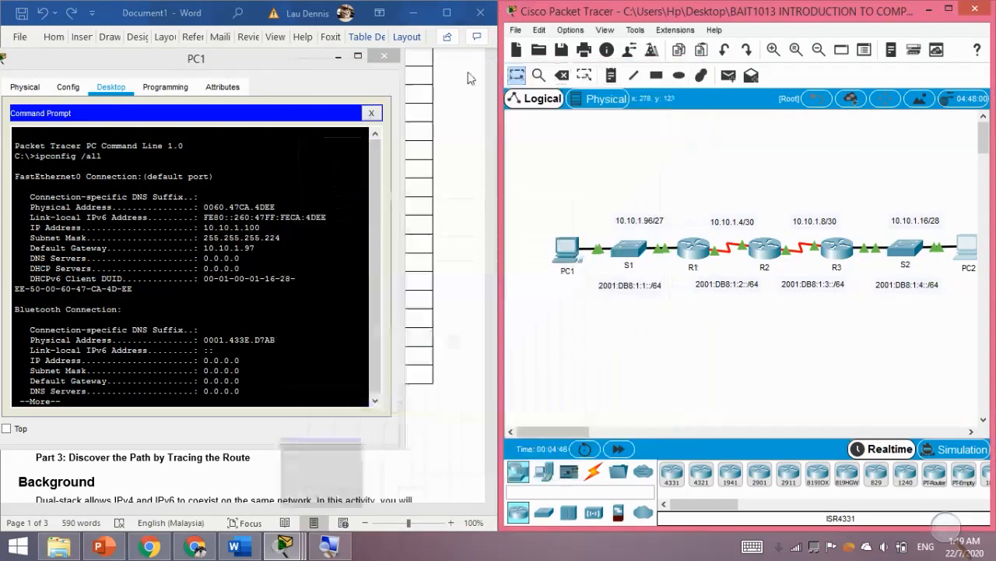
left_click(339, 61)
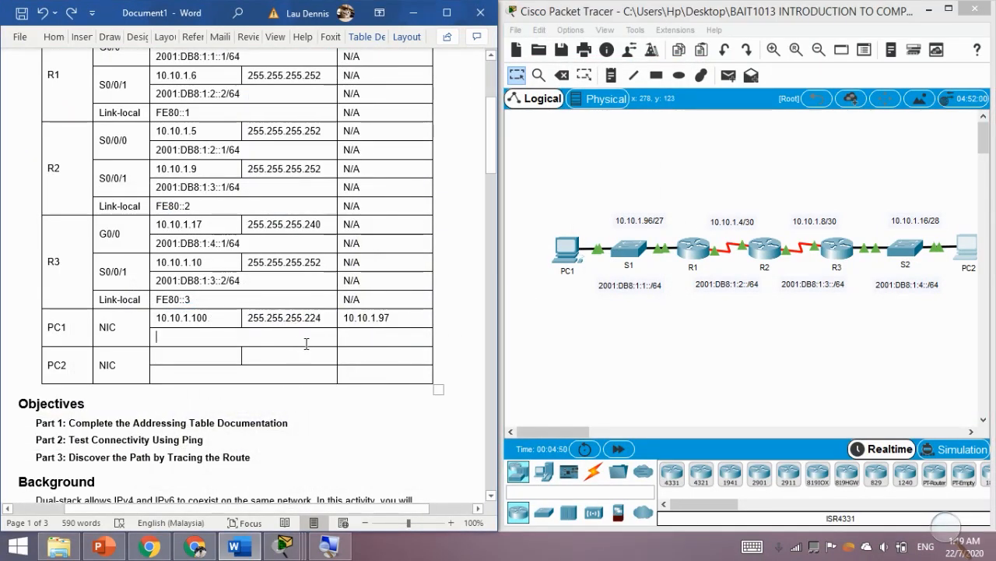
type("10.10.1.20\t255.255.255.240\t10.10.1.17")
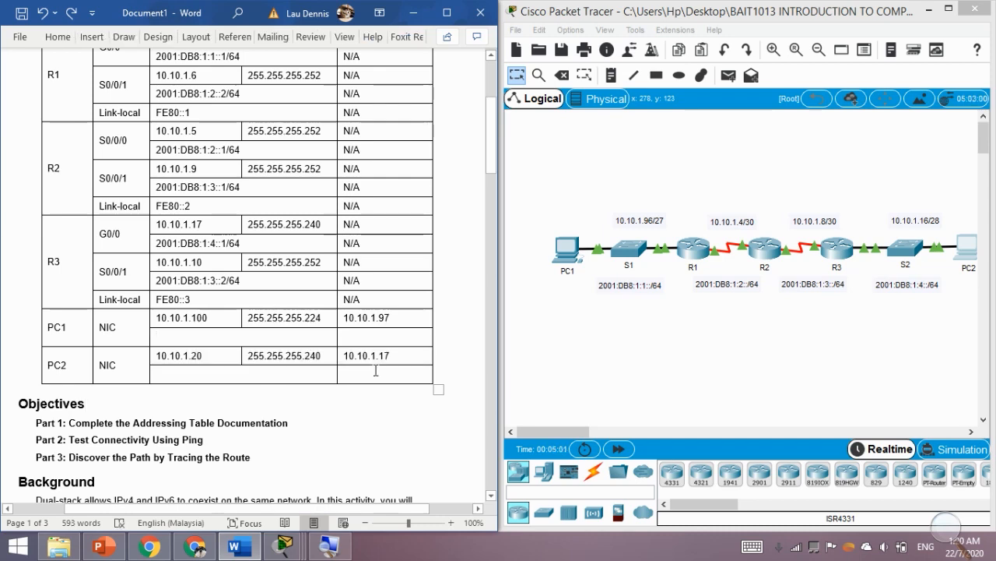
Read the worksheet's Step 2 on IPv6 addressing, reopen PC1's Command Prompt and run ipv6config /all.
scroll(375, 371, "down", 1)
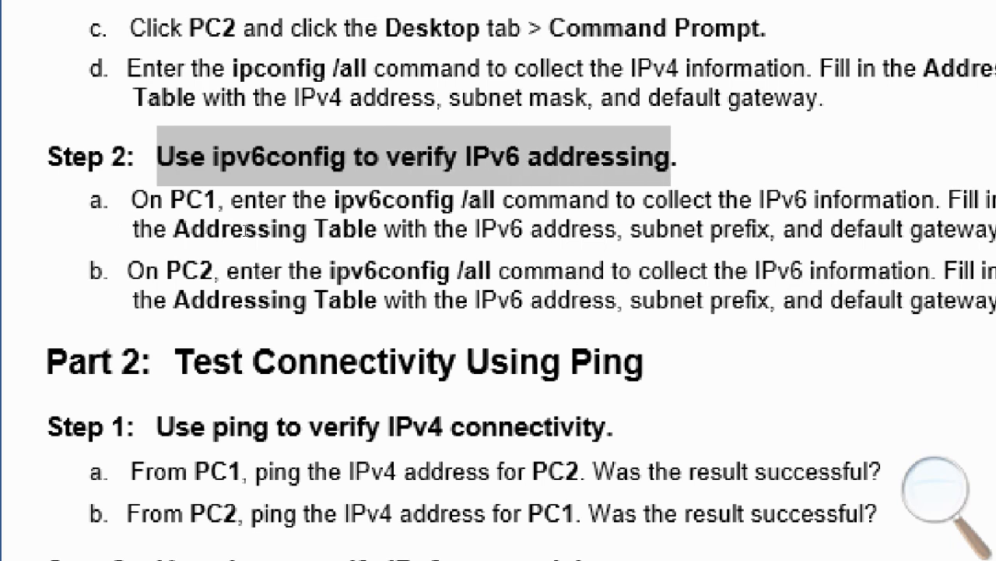
left_click(454, 228)
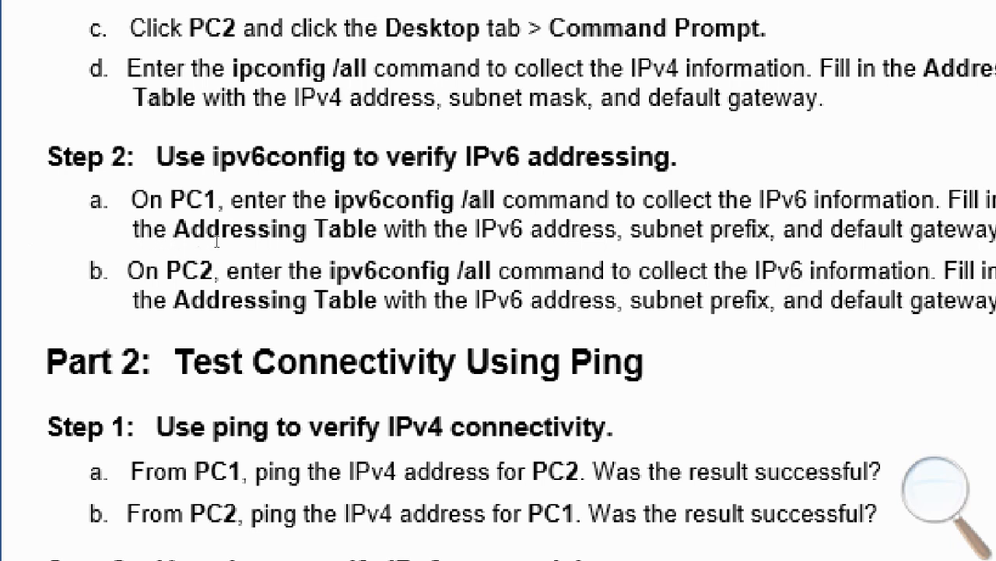
left_click(598, 199)
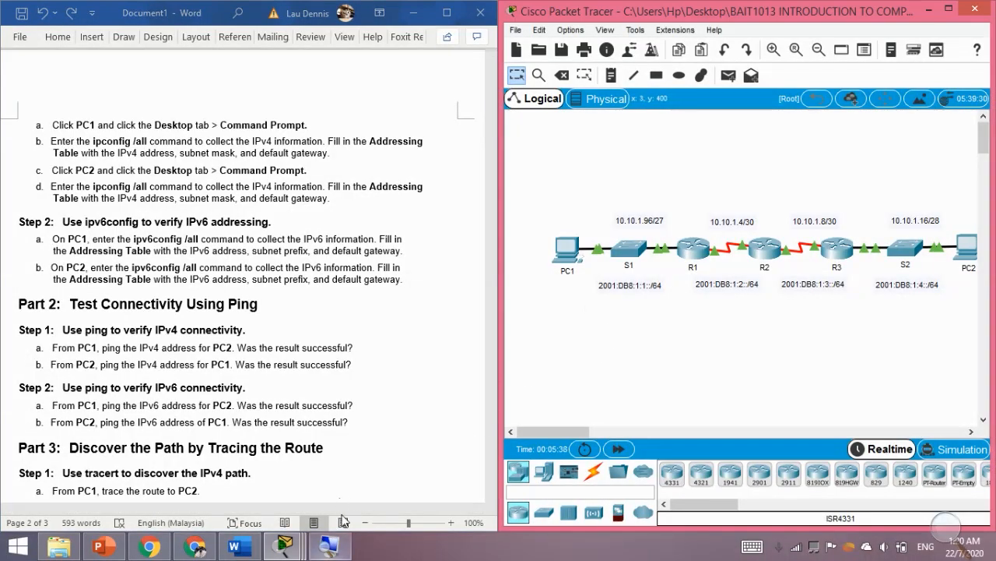
left_click(567, 265)
left_click_drag(298, 60, 660, 49)
scroll(569, 351, "down", 1)
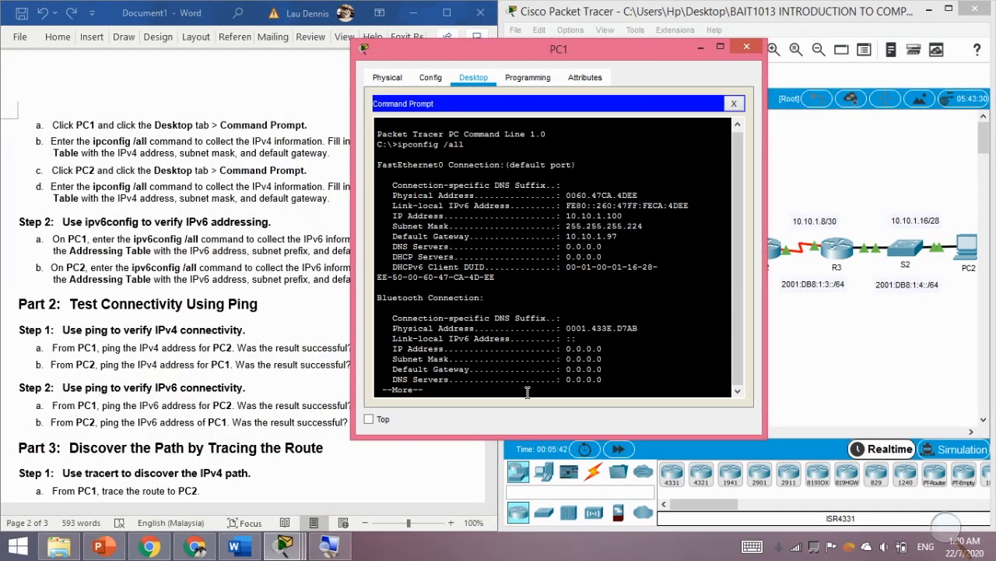
key("super+plus")
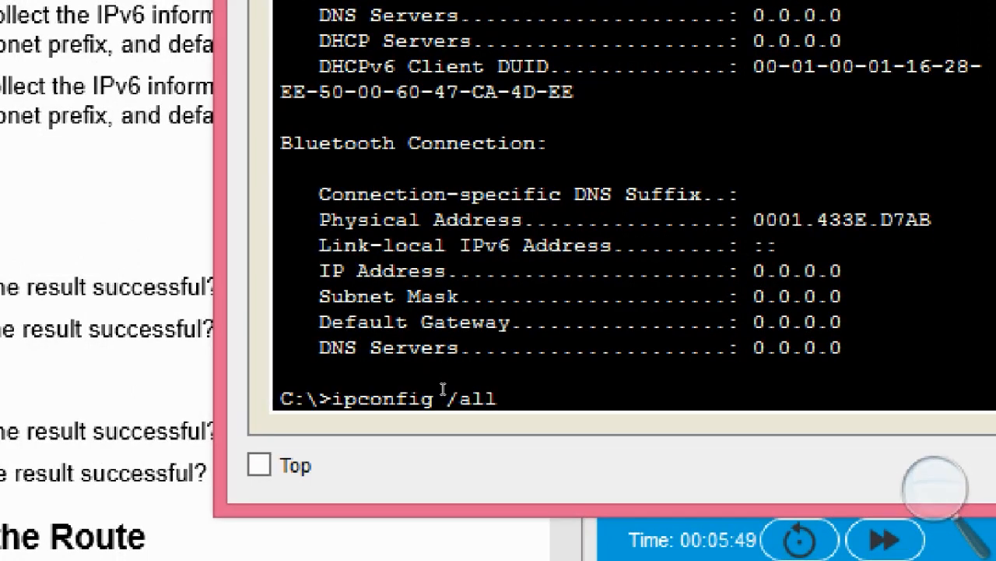
key("Left")
key("Left")
key("Left")
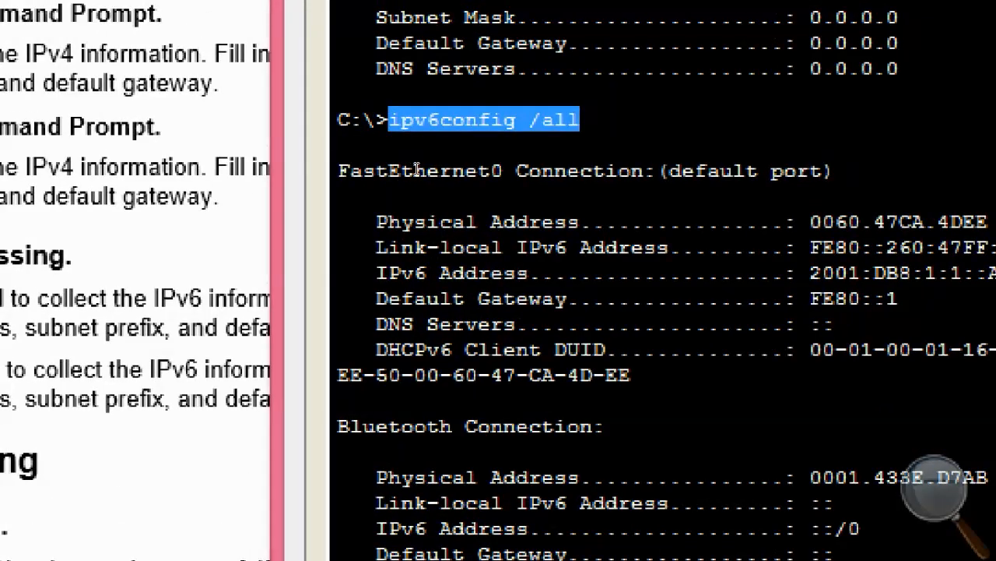
left_click(451, 168)
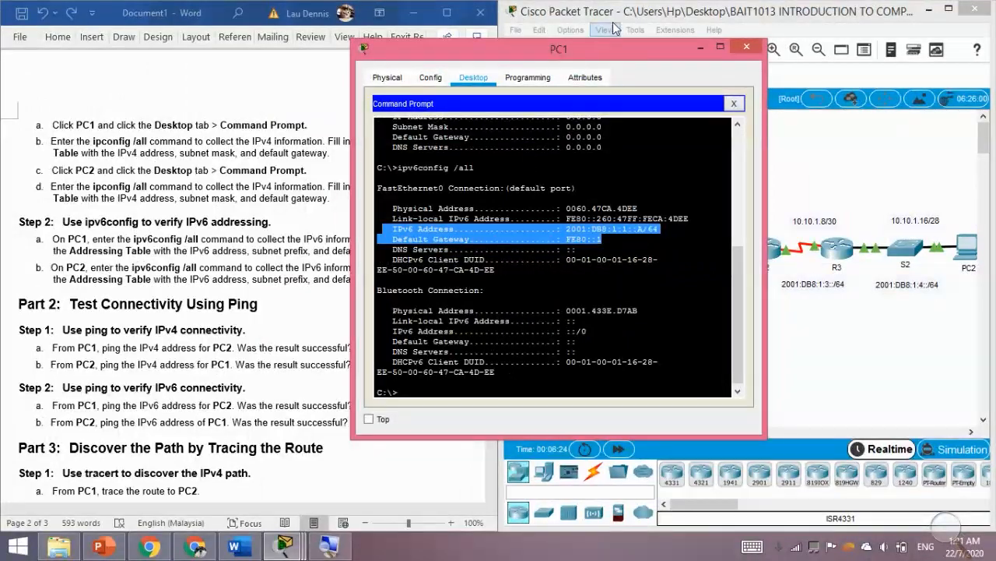
Fill in PC1's IPv6 row in the Word addressing table with 2001:DB8:1:1::A/64 and default gateway FE80::1.
left_click_drag(615, 42, 847, 100)
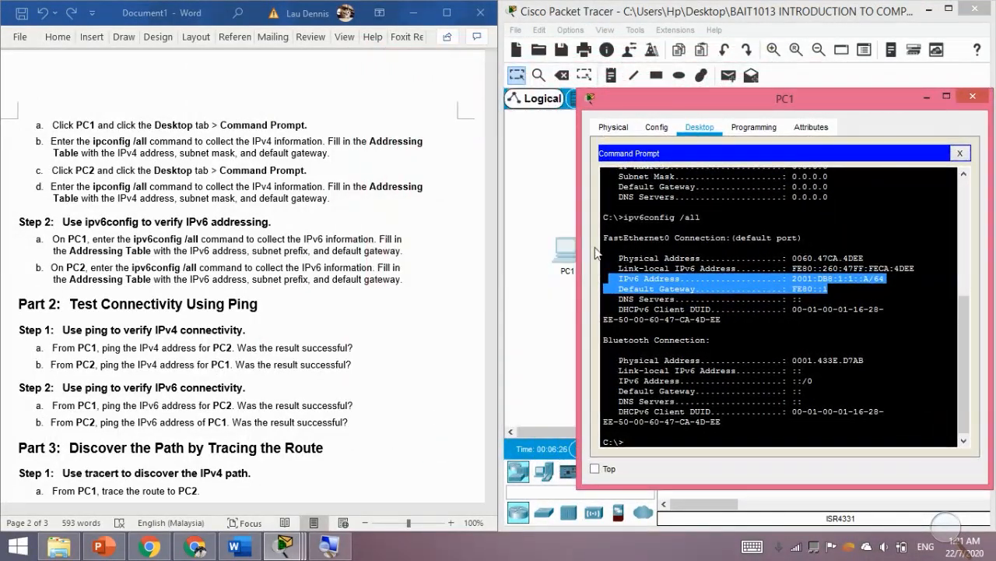
scroll(334, 255, "up", 10)
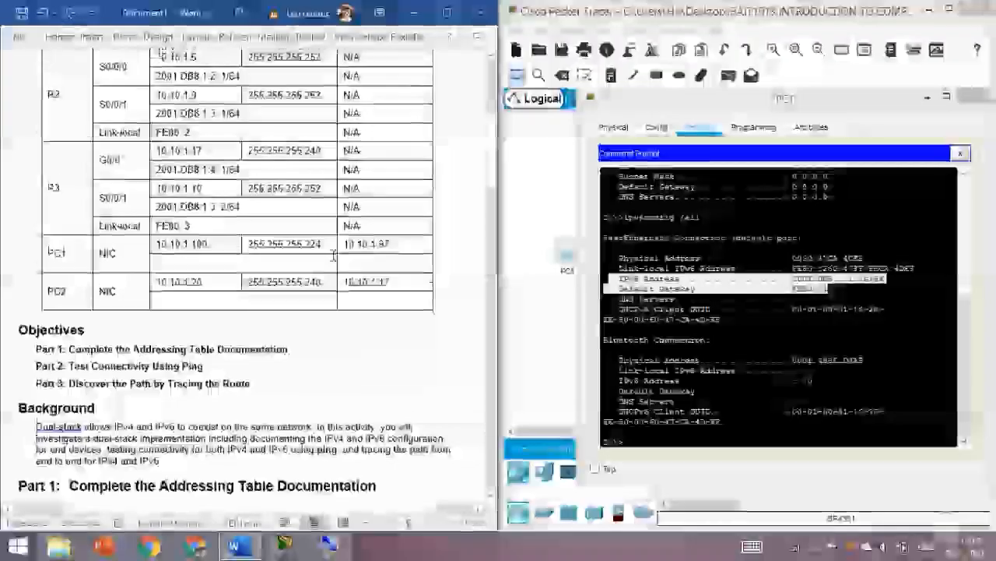
left_click(259, 303)
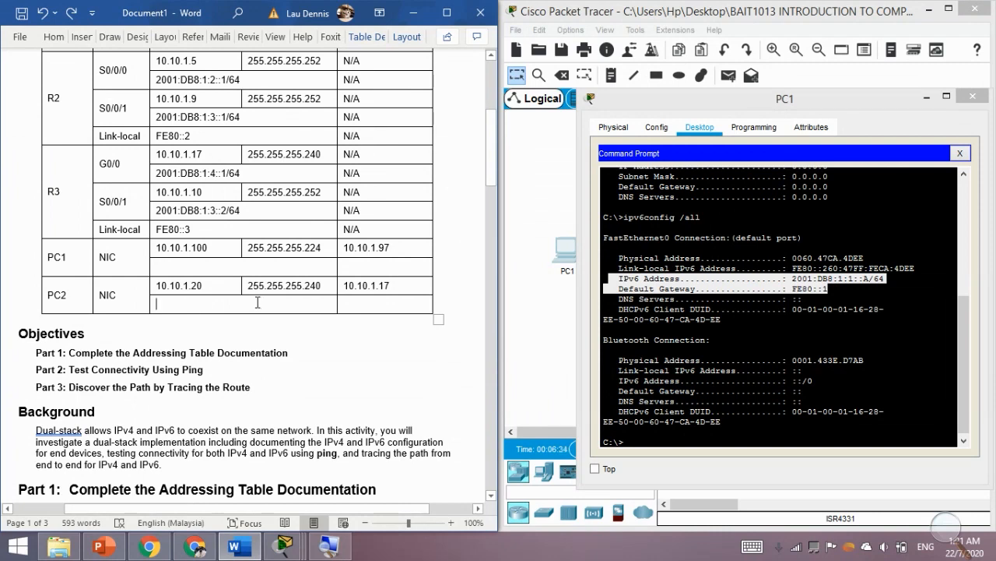
key("ctrl+z")
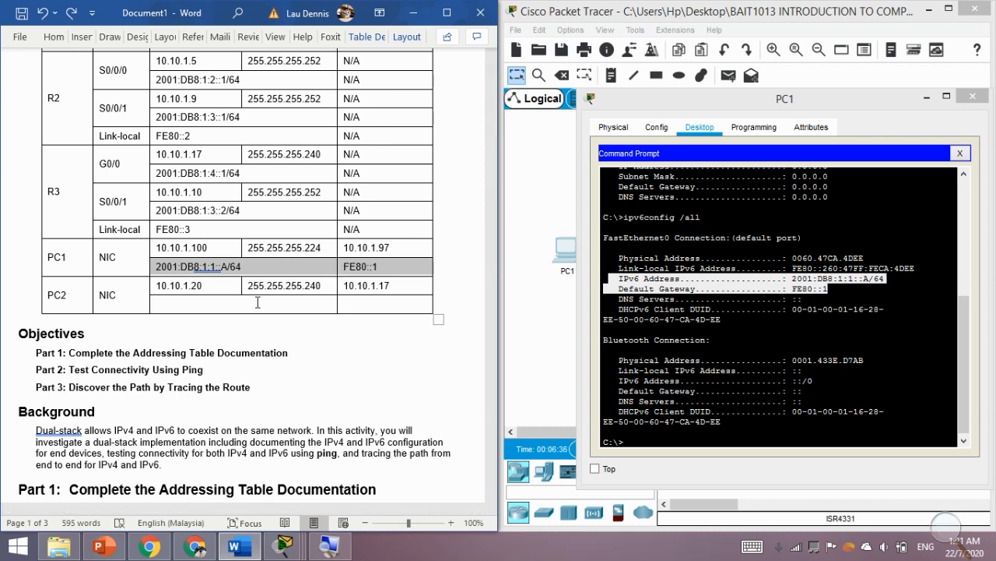
Minimize the PC1 window, reopen PC2's Command Prompt beside the document and run ipv6config /all to collect its IPv6 information.
left_click(927, 97)
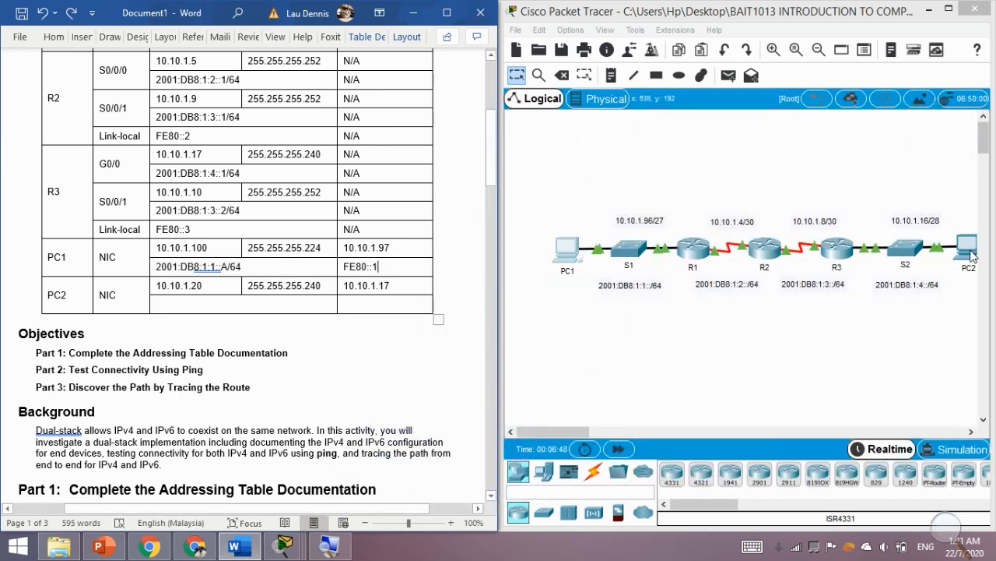
left_click(971, 251)
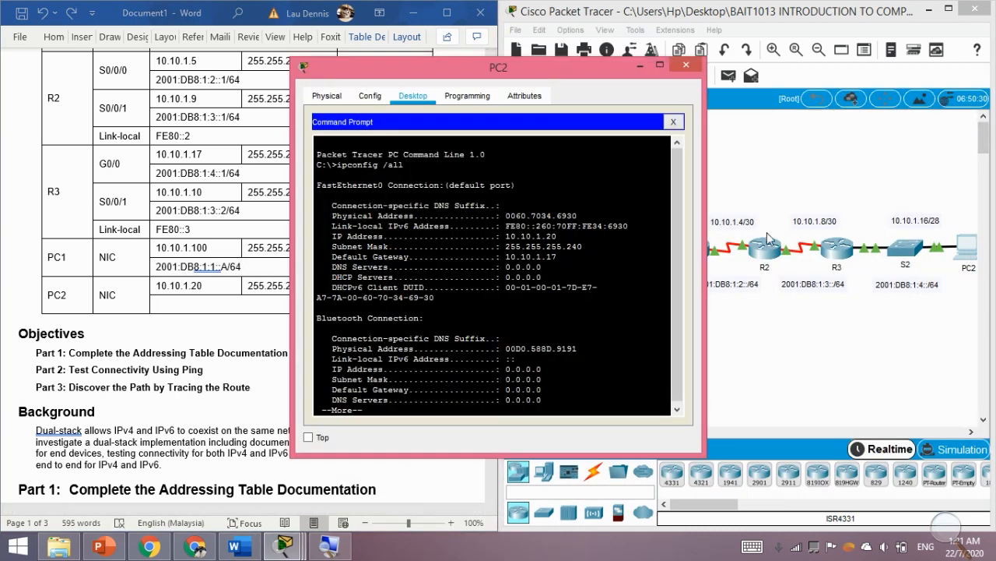
left_click_drag(545, 68, 820, 71)
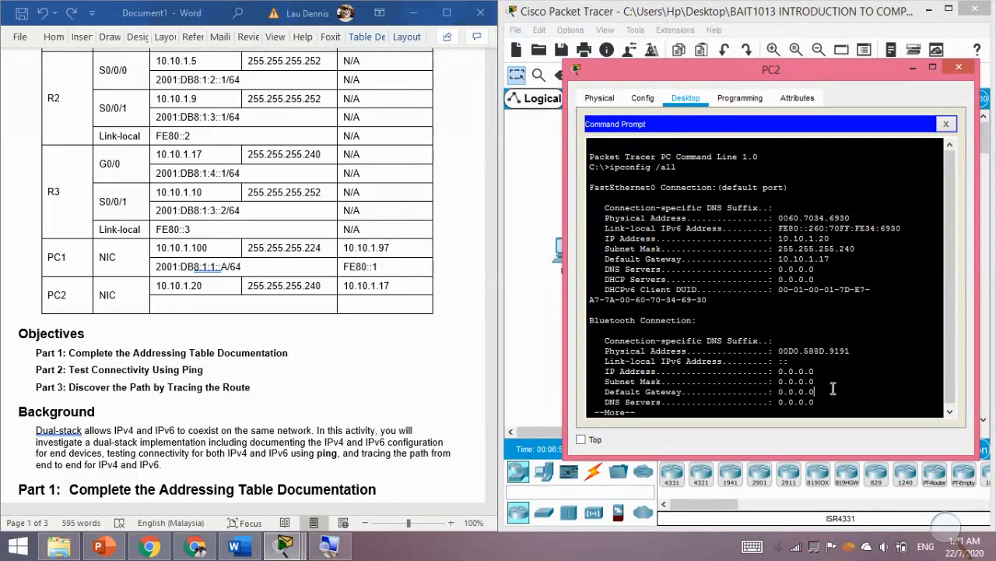
key("space")
key("Up")
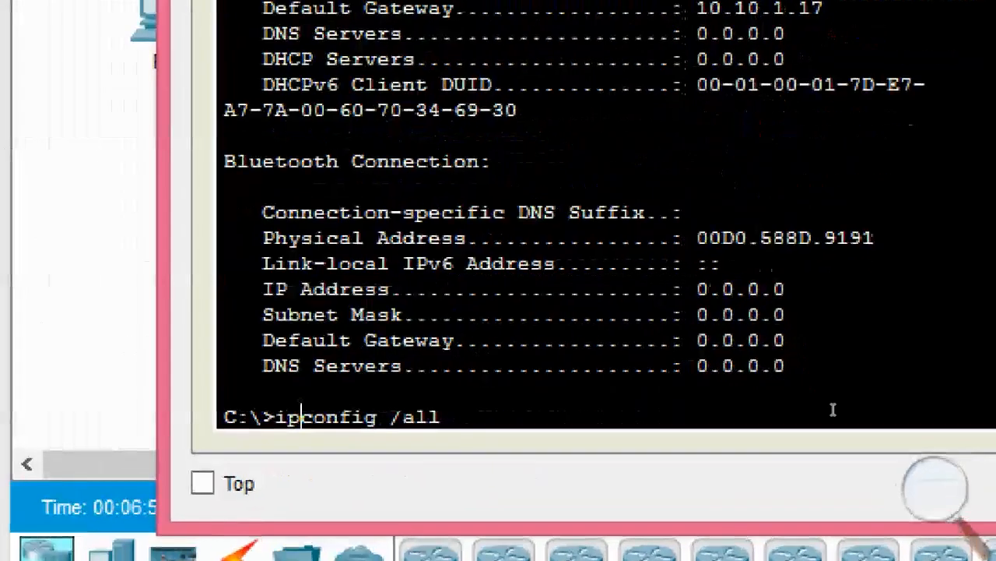
type("v6")
key("Return")
left_click_drag(872, 249, 793, 256)
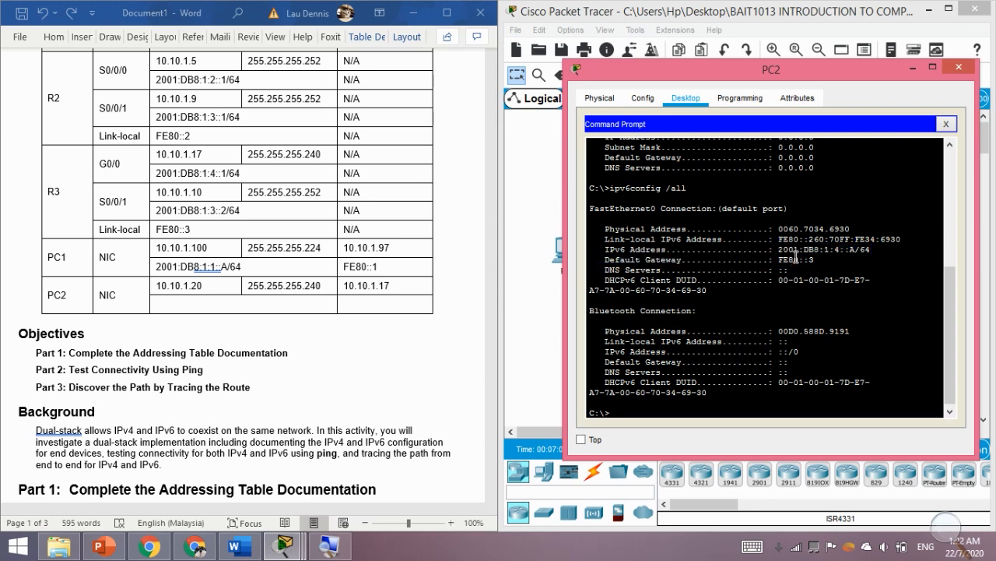
Fill in PC2's IPv6 row with 2001:DB8:1:4::A/64 and default gateway FE80::3, and review the completed addressing table.
left_click(332, 299)
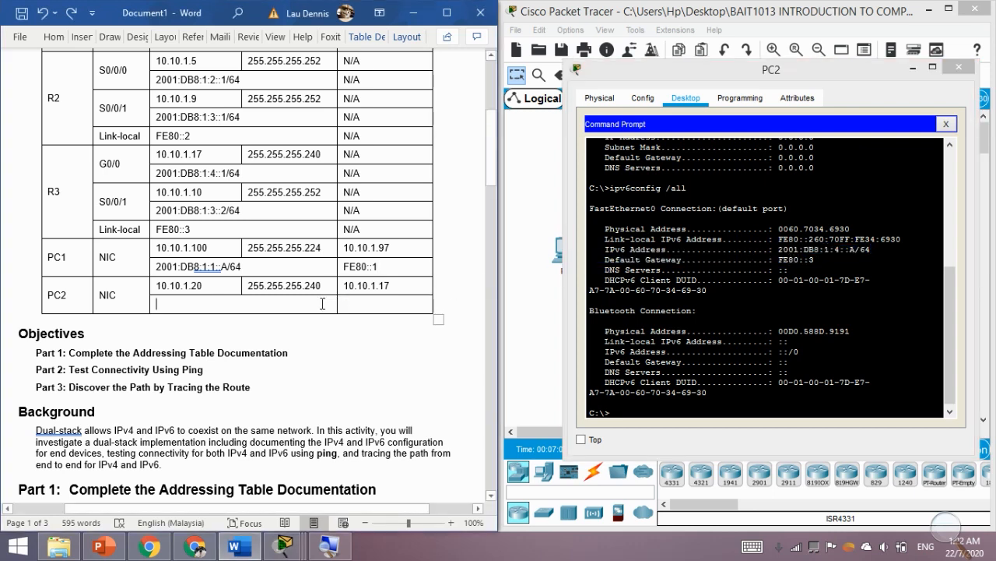
type("2001:DB8:1:4::A/64\t\tFE80::3")
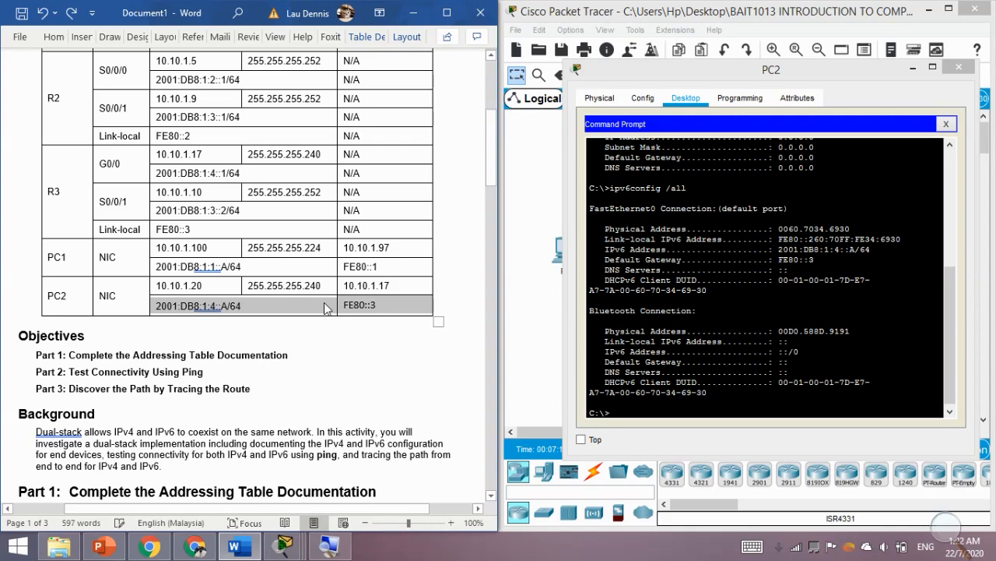
scroll(383, 331, "up", 2)
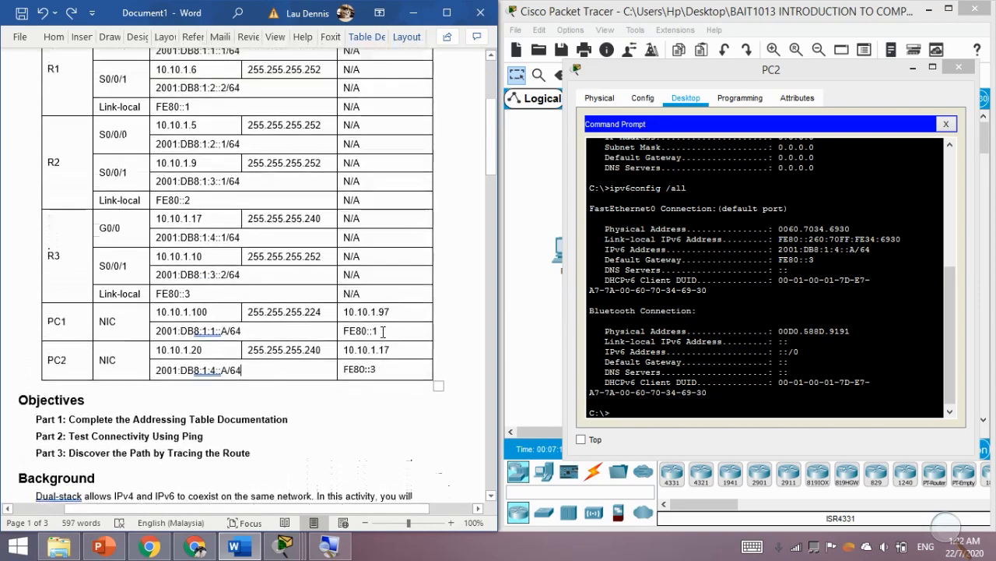
scroll(394, 370, "up", 2)
scroll(394, 374, "up", 4)
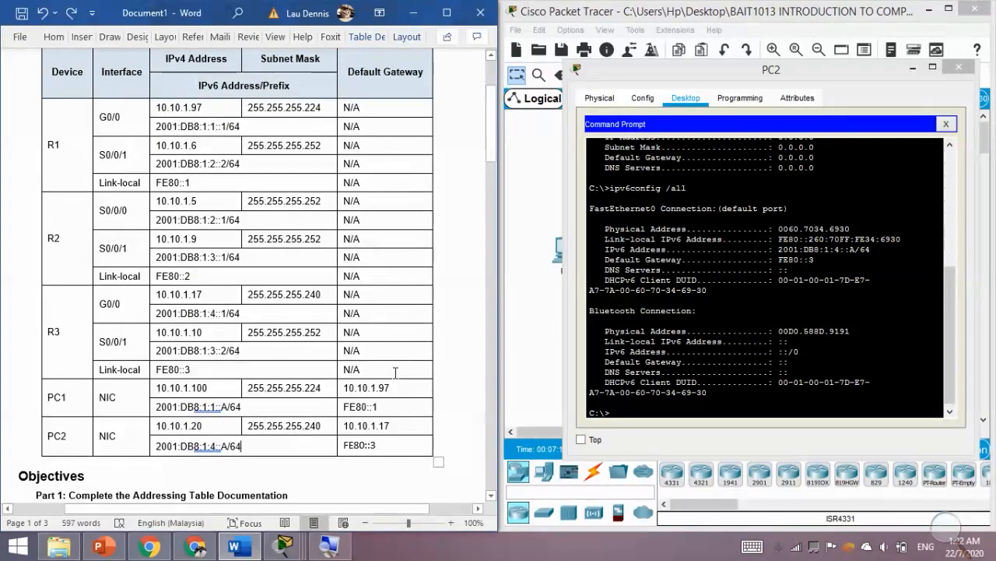
Find Part 2 of the worksheet and examine its two step headings on verifying IPv4 and IPv6 connectivity using ping.
scroll(391, 375, "down", 9)
scroll(390, 376, "down", 3)
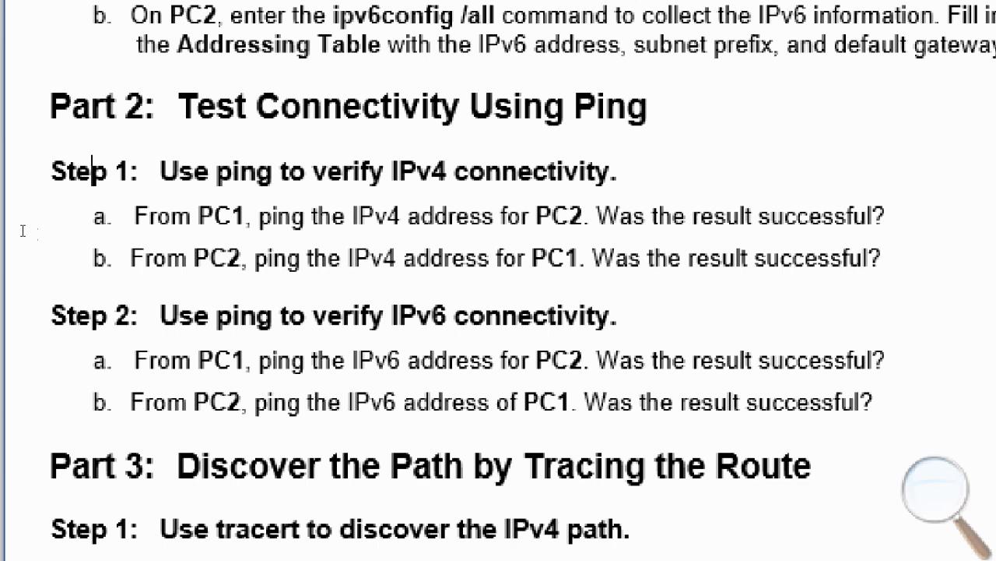
left_click_drag(22, 231, 49, 231)
left_click_drag(18, 286, 57, 282)
left_click(58, 284)
left_click(182, 227)
left_click_drag(161, 223, 177, 225)
left_click(155, 288)
key("shift+Right")
key("shift+Right")
key("shift+Right")
key("shift+Right")
key("shift+Right")
key("Right")
Read item a of Part 2 Step 1, about pinging PC2's IPv4 address from PC1.
left_click_drag(42, 246, 71, 254)
left_click(56, 244)
left_click(85, 249)
double_click(82, 242)
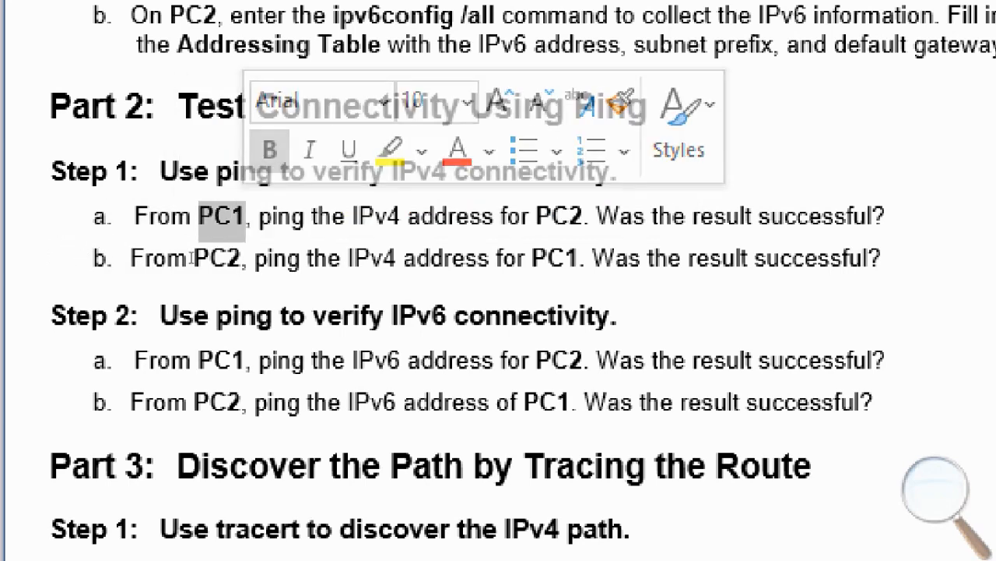
left_click(213, 242)
left_click_drag(213, 242, 232, 245)
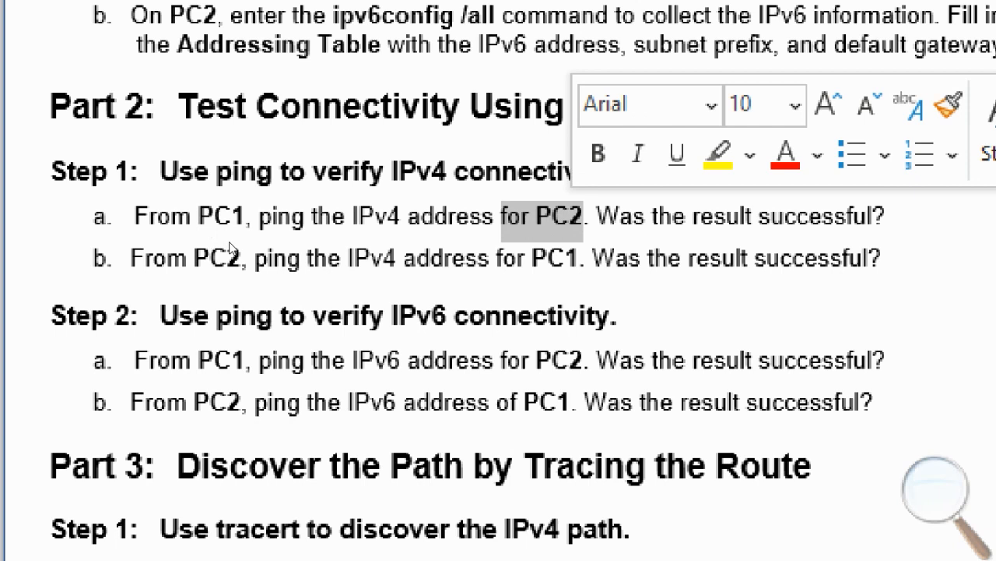
left_click(141, 248)
left_click_drag(286, 239, 339, 249)
left_click(296, 258)
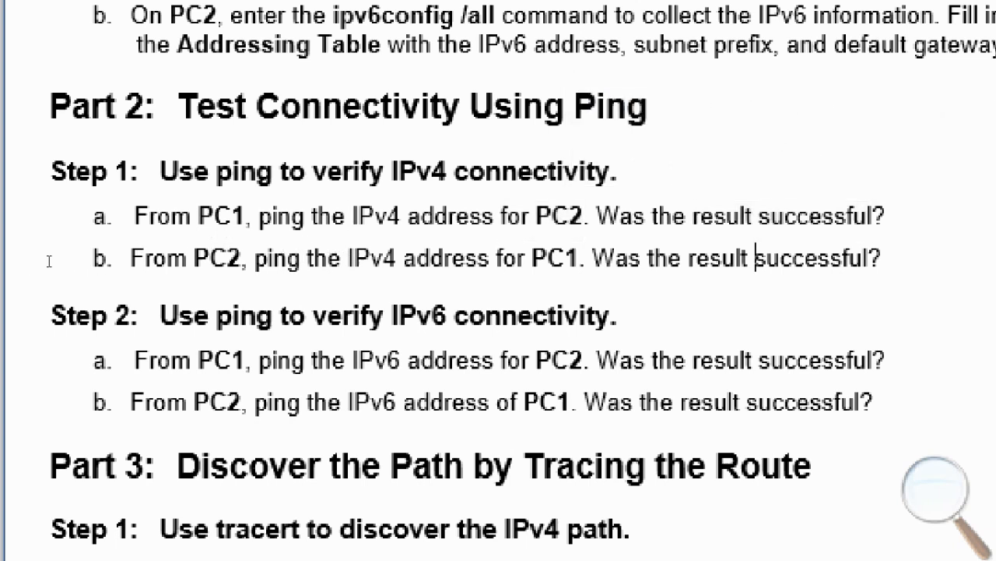
Read item b of Part 2 Step 1, about pinging PC1 from PC2, and the IPv6 ping items in Step 2.
left_click(83, 264)
left_click_drag(79, 260, 232, 261)
left_click_drag(138, 260, 204, 264)
left_click(203, 265)
left_click_drag(271, 260, 301, 260)
left_click(309, 268)
left_click_drag(160, 284, 198, 312)
left_click(200, 320)
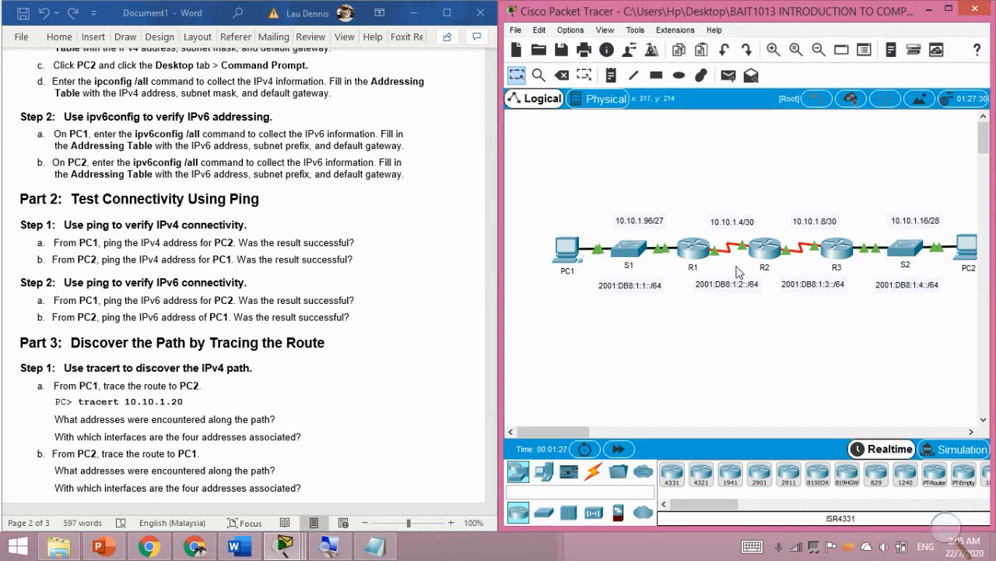
Open the Command Prompt windows of PC1 and PC2 side by side and make PC1's prompt active.
left_click(570, 251)
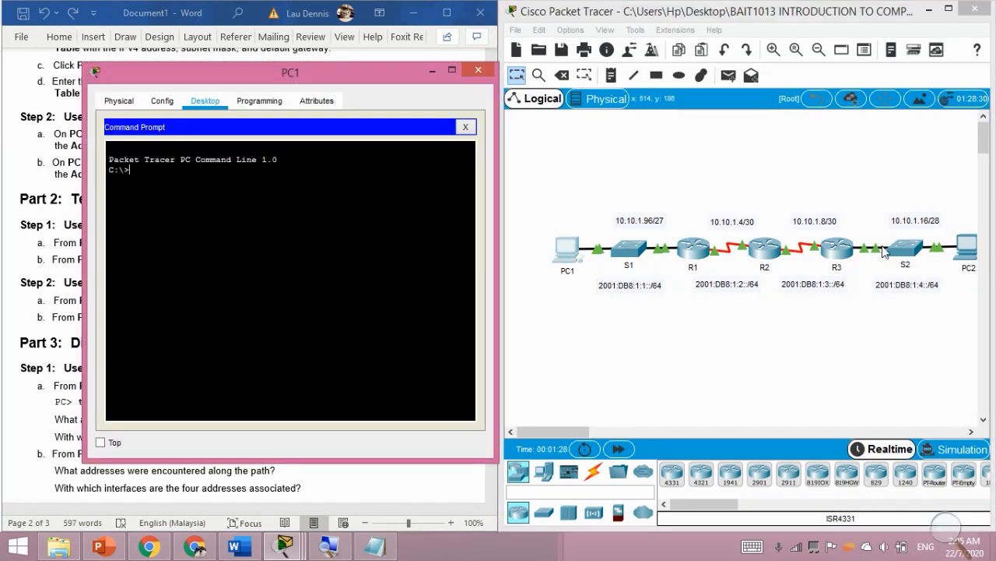
left_click(964, 248)
left_click(408, 254)
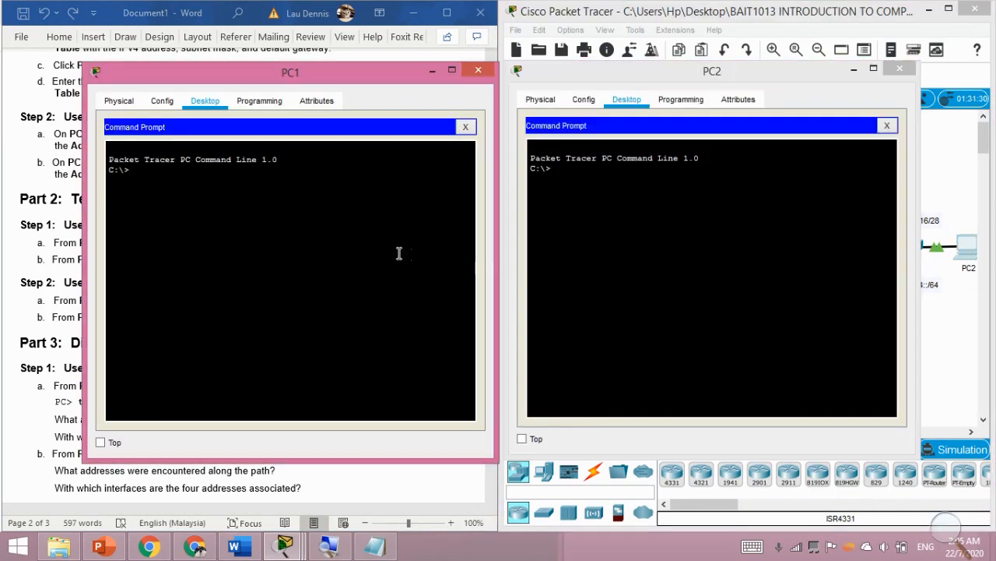
left_click(592, 254)
left_click(423, 254)
left_click(577, 249)
left_click(424, 259)
left_click(559, 276)
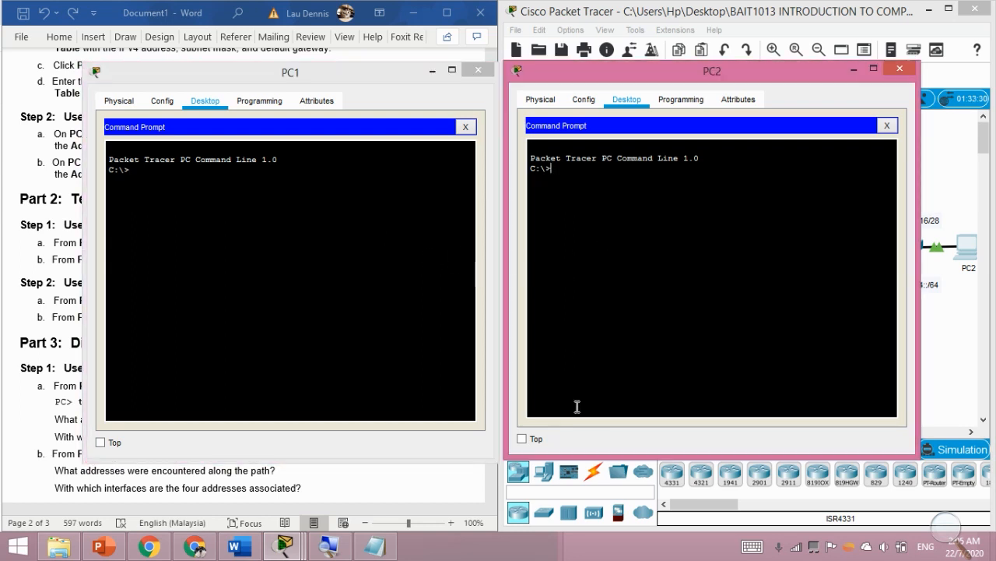
Switch to the Notepad notes and read the IPV4 Step 1 and IPV6 Step 2 headings above the prepared ping commands.
left_click(373, 547)
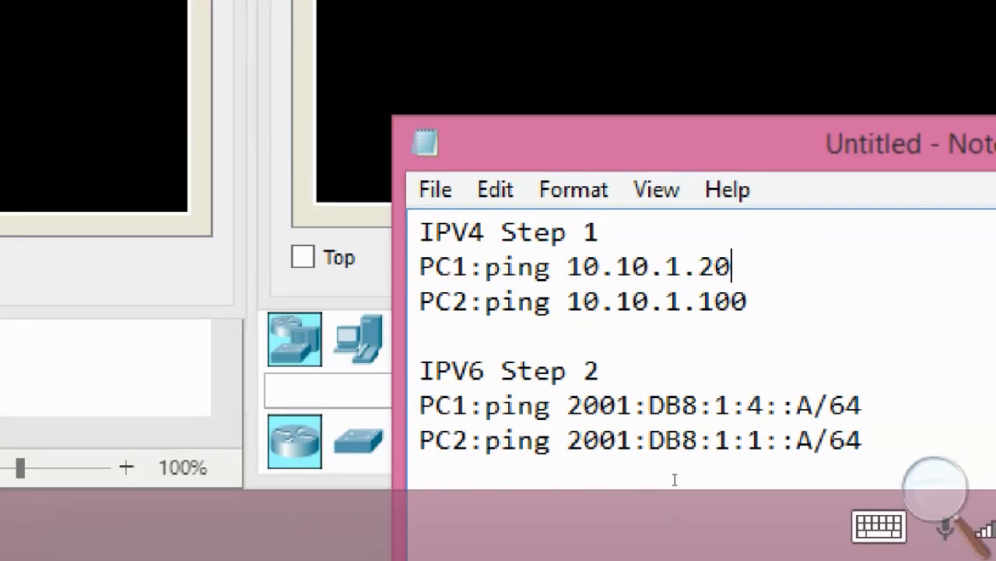
key("Down")
key("Down")
key("Up")
key("Up")
key("Up")
key("End")
key("shift+Left")
key("shift+Left")
key("shift+Left")
key("shift+Left")
key("shift+Left")
key("shift+Left")
key("shift+Left")
key("shift+Left")
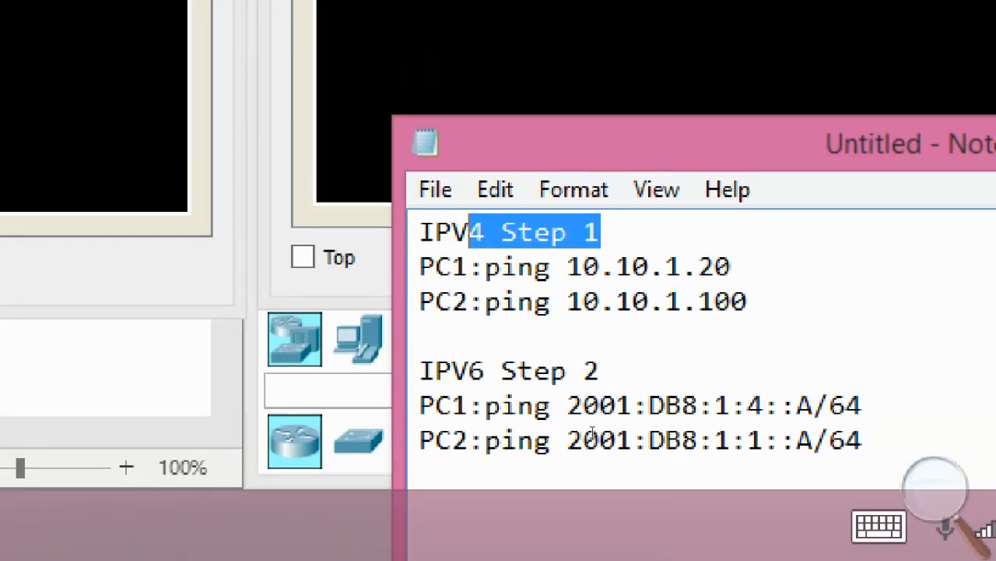
left_click_drag(420, 232, 485, 237)
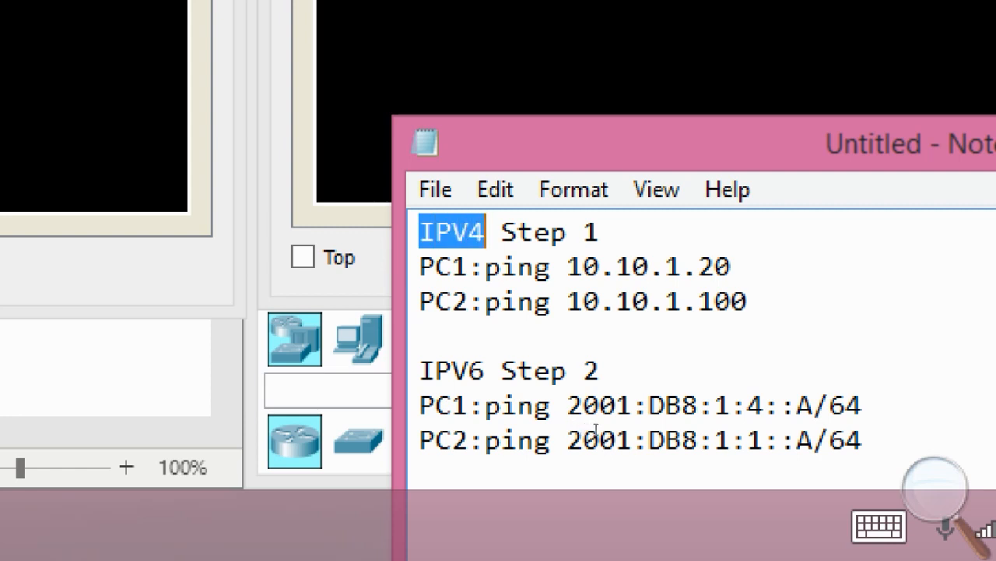
left_click(649, 405)
key("Home")
key("shift+Up")
key("Right")
left_click(453, 369)
left_click(616, 267)
left_click(731, 266)
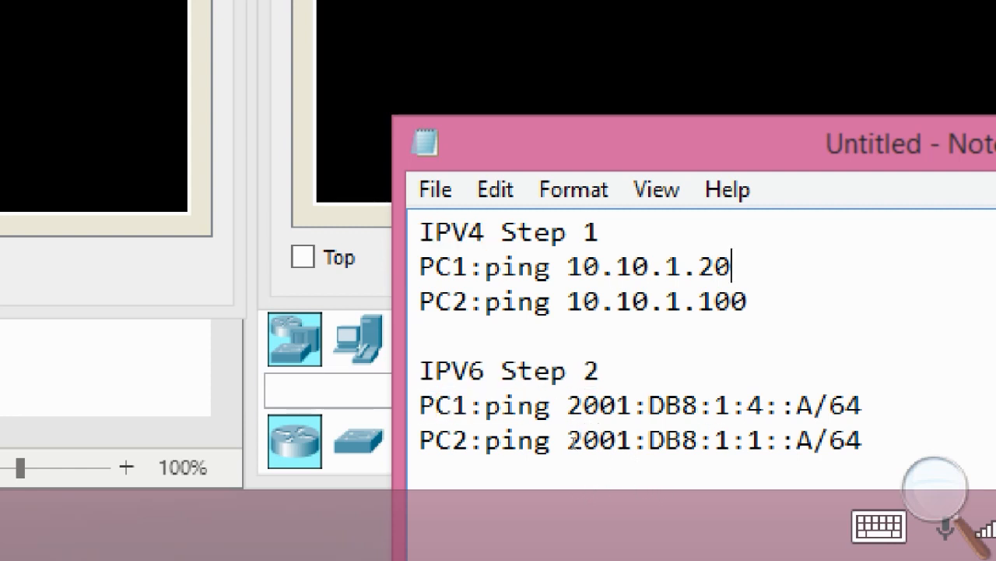
Check which IPv4 ping command in the notes belongs to PC1 and which to PC2.
left_click_drag(436, 266, 453, 266)
key("Home")
key("shift+Right")
key("shift+Right")
key("shift+Right")
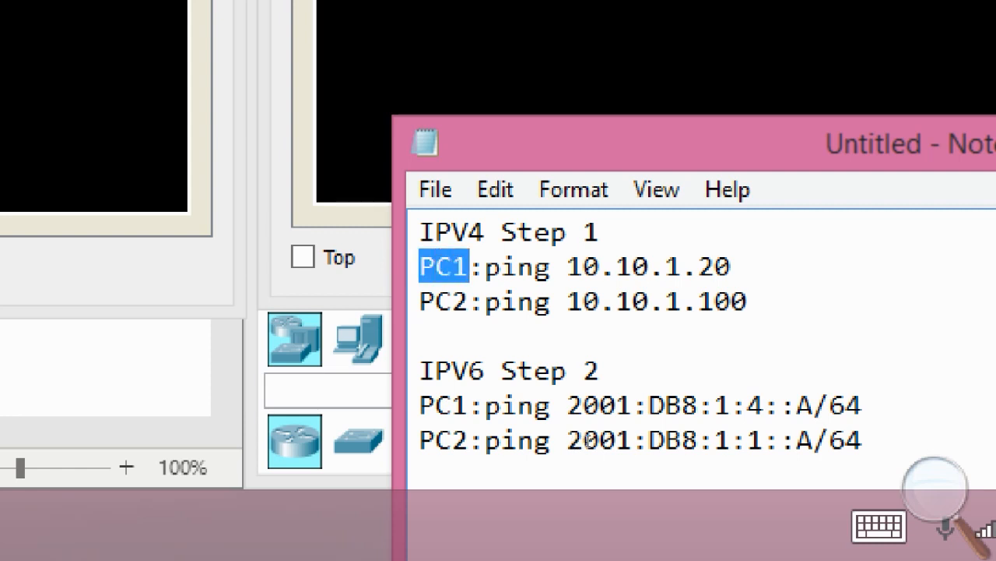
key("Down")
key("Home")
key("shift+Right")
key("shift+Right")
key("shift+Right")
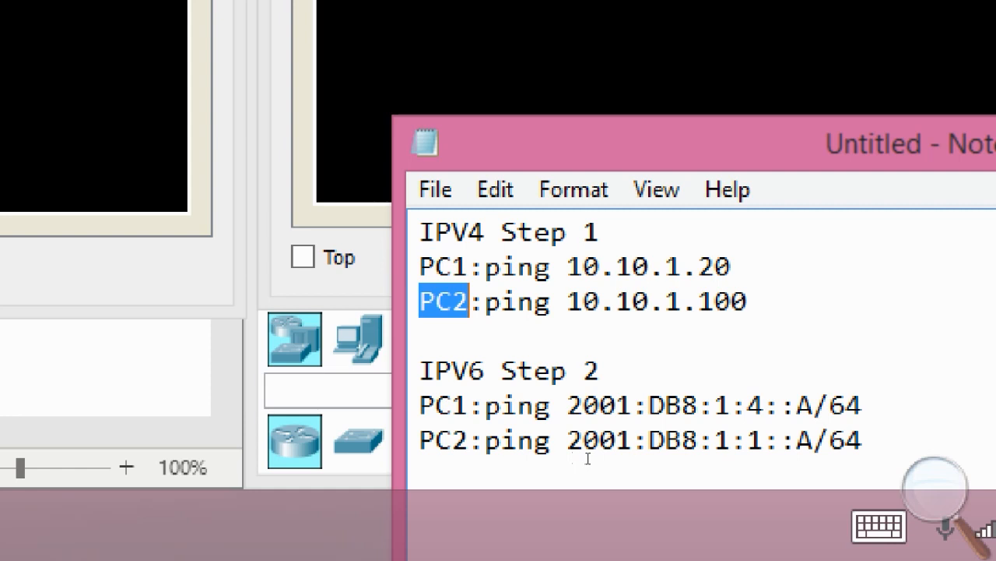
key("Left")
key("Right")
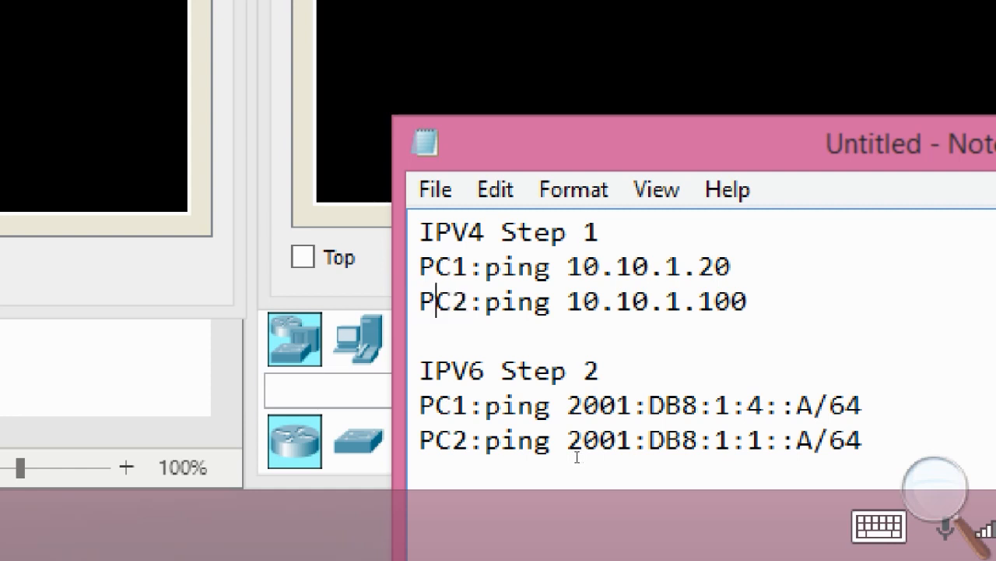
key("Up")
key("Right")
key("Left")
key("Left")
key("shift+Right")
key("shift+Right")
key("shift+Right")
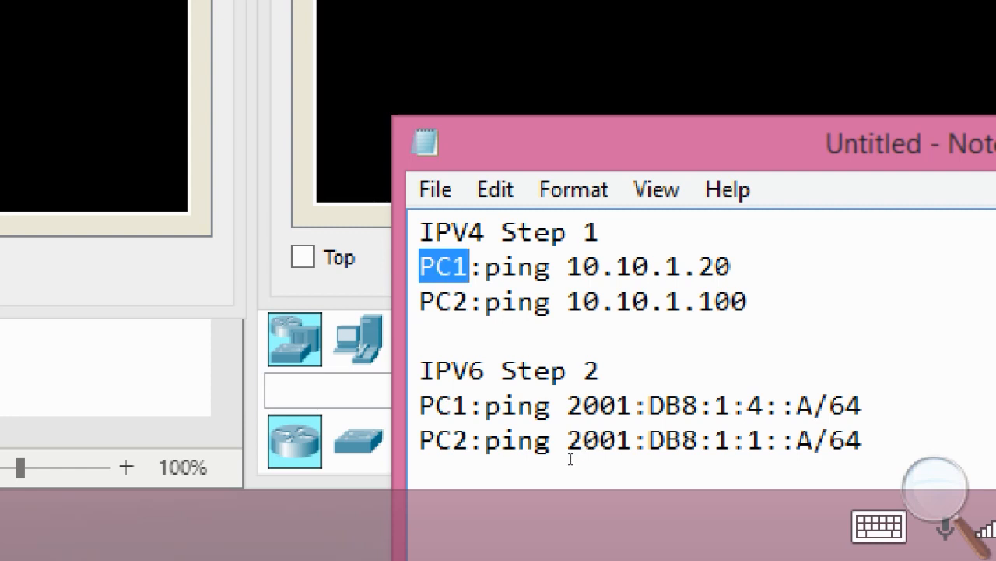
key("Left")
key("Down")
key("shift+Right")
key("shift+Right")
key("shift+Right")
key("Right")
key("Right")
key("Right")
key("Right")
key("Up")
key("Left")
key("Left")
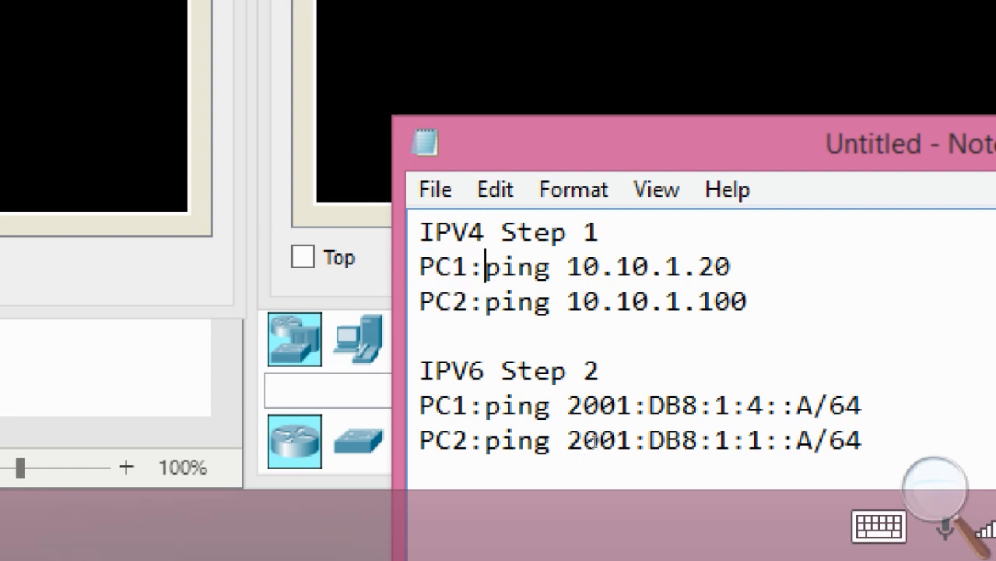
Examine PC1's IPv4 ping command in the notes, including its target address.
key("shift+Right")
key("shift+Right")
key("shift+Right")
key("shift+Right")
key("Right")
key("shift+Right")
key("Right")
key("shift+Right")
key("shift+Right")
key("shift+Right")
key("shift+Right")
key("shift+Right")
key("shift+Right")
key("shift+Right")
key("shift+Right")
key("shift+Right")
key("shift+Right")
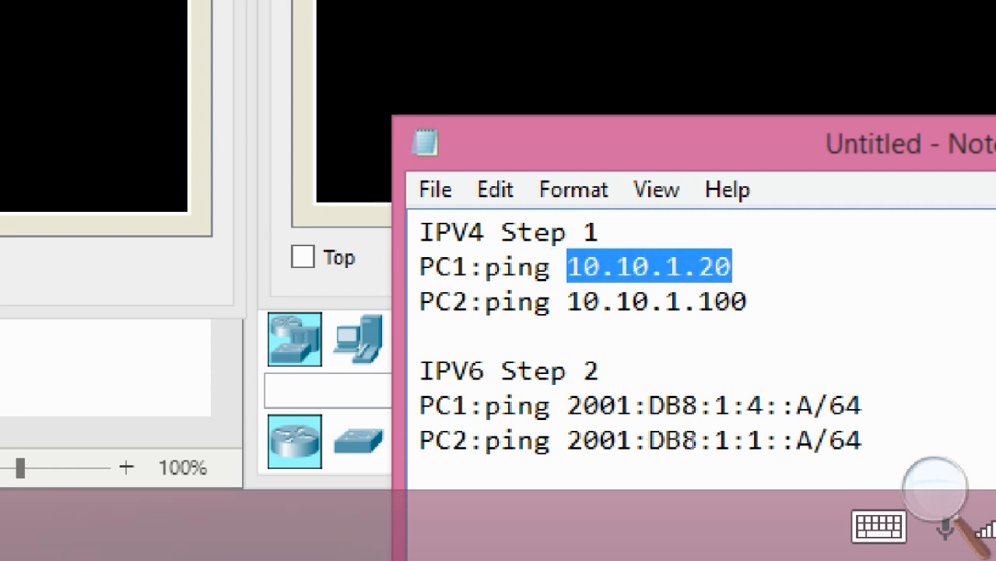
key("Right")
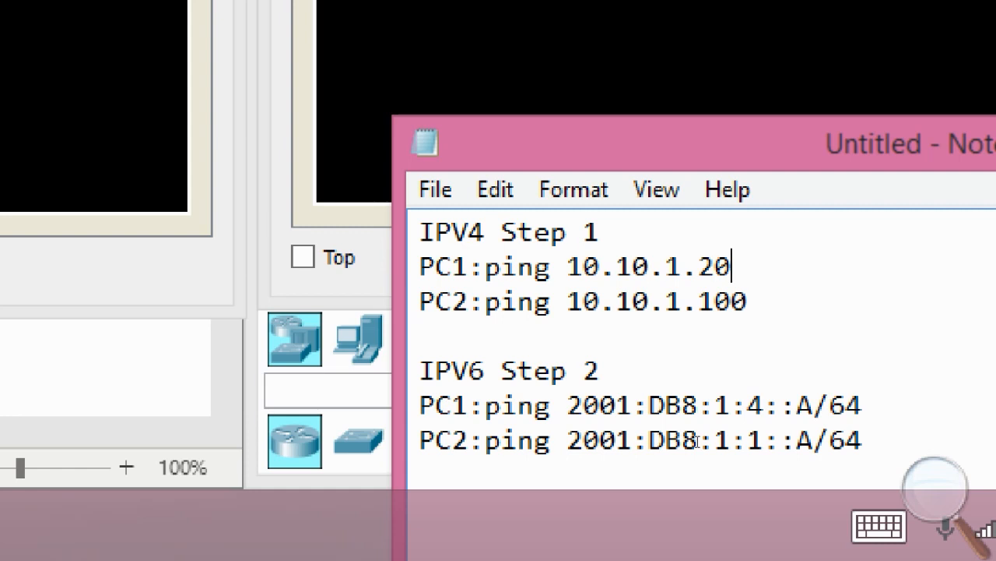
key("shift+Left")
key("shift+Left")
key("shift+Left")
key("shift+Left")
key("shift+Left")
key("shift+Left")
key("shift+Left")
key("shift+Left")
key("shift+Left")
key("shift+Left")
key("Right")
key("shift+Left")
key("shift+Left")
key("shift+Left")
key("shift+Left")
key("shift+Left")
key("shift+Left")
key("shift+Left")
key("shift+Left")
key("shift+Left")
key("shift+Left")
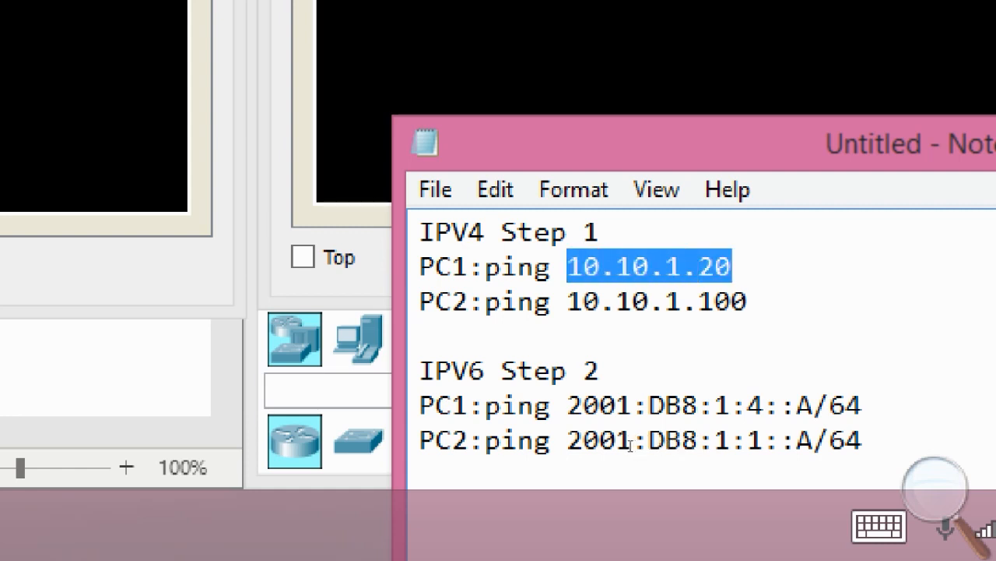
Examine PC2's IPv4 ping line in the notes, below PC1's.
left_click_drag(470, 301, 422, 301)
left_click(453, 302)
key("Left")
key("shift+Left")
key("shift+Left")
key("shift+Left")
key("shift+Left")
key("shift+Left")
key("shift+Left")
key("shift+Left")
key("shift+Left")
key("shift+Left")
key("shift+Left")
key("shift+Left")
key("shift+Left")
key("shift+Left")
key("shift+Left")
key("Down")
key("Down")
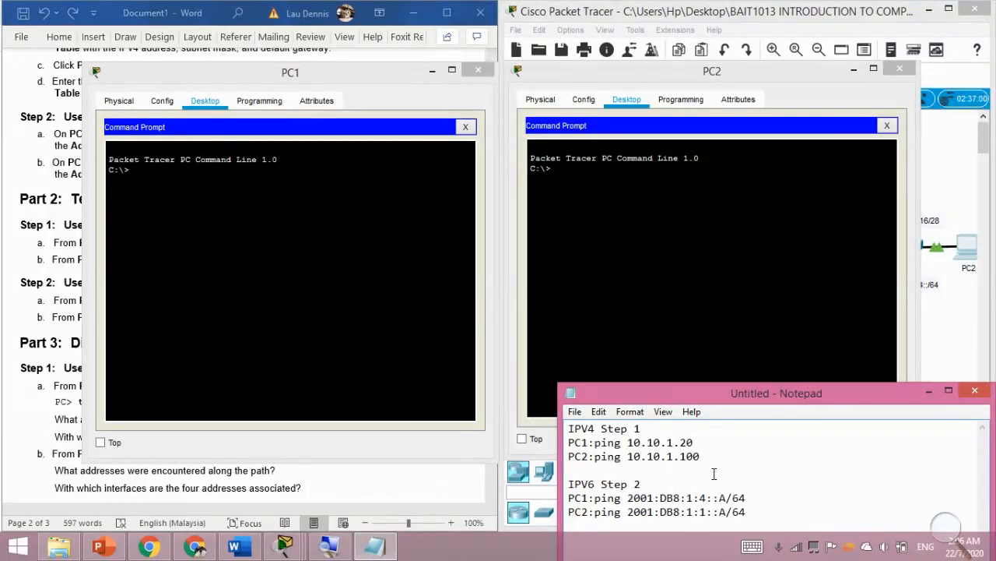
Copy the command "ping 10.10.1.20" from the notes into PC1's Command Prompt in Packet Tracer.
left_click_drag(706, 449, 596, 445)
key("super+c")
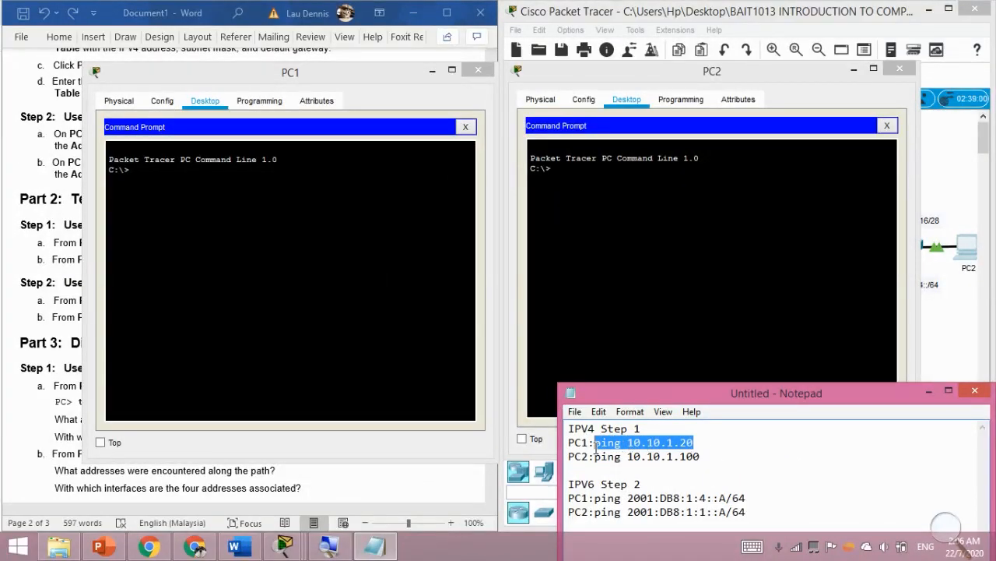
left_click(272, 299)
right_click(264, 256)
left_click(308, 291)
Copy the command "ping 10.10.1.100" from the notes into PC2's Command Prompt in Packet Tracer.
left_click(667, 441)
left_click_drag(710, 461, 597, 464)
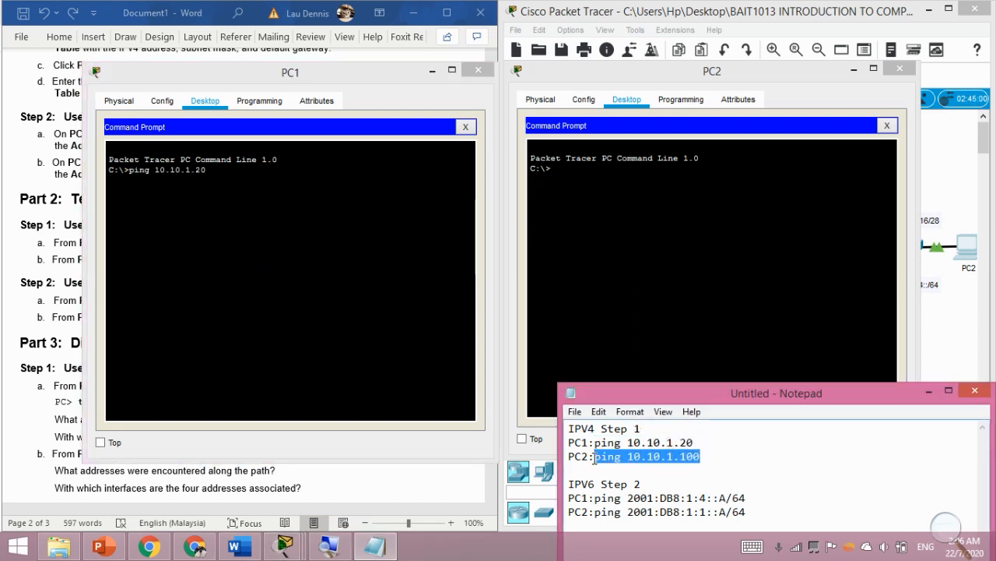
left_click(592, 307)
right_click(591, 288)
left_click(628, 312)
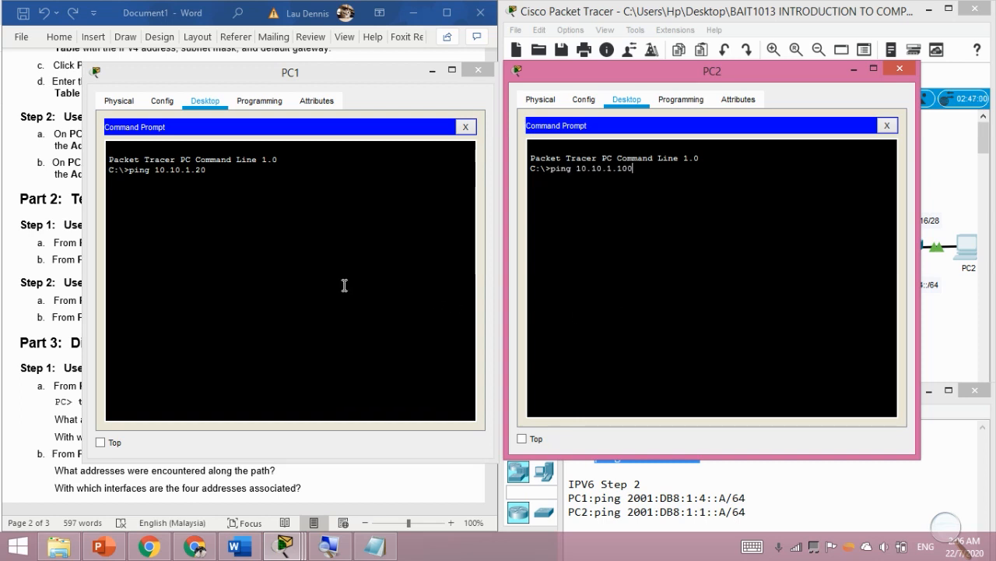
Run the entered IPv4 ping commands, first on PC1 and then on PC2.
left_click(345, 285)
key("Return")
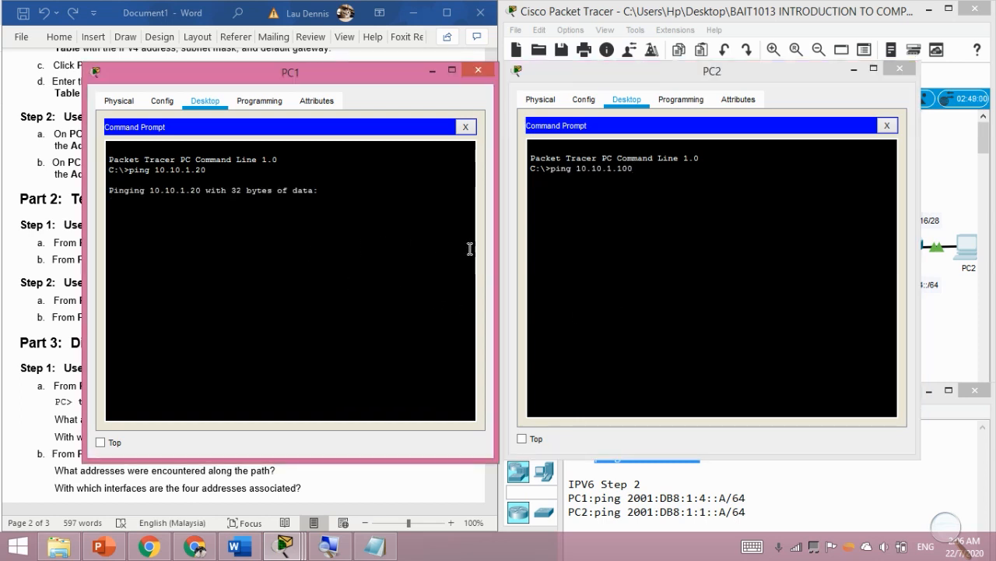
left_click(622, 247)
key("Return")
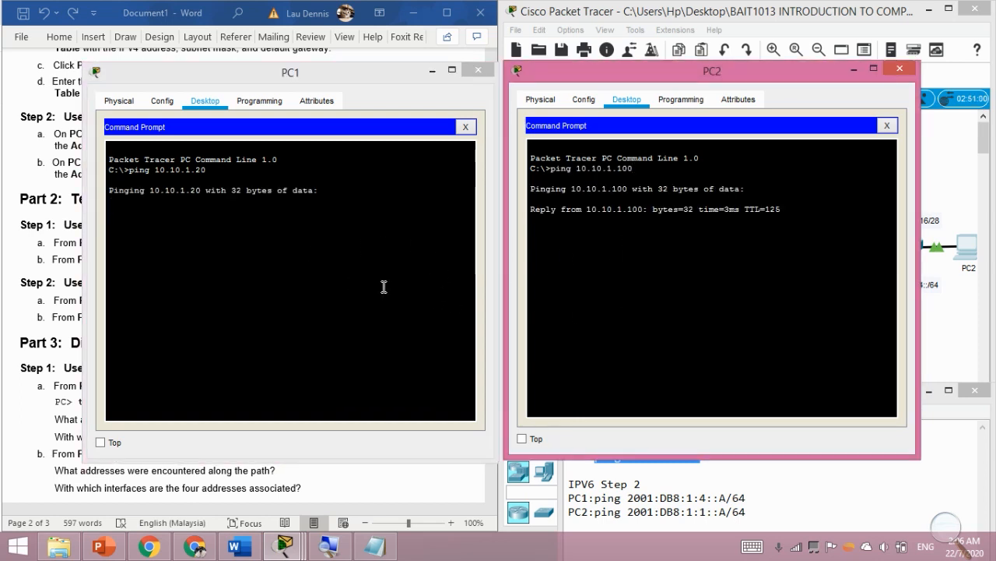
Compare the IPv4 ping replies and statistics in the Command Prompts of PC1 and PC2.
left_click(342, 294)
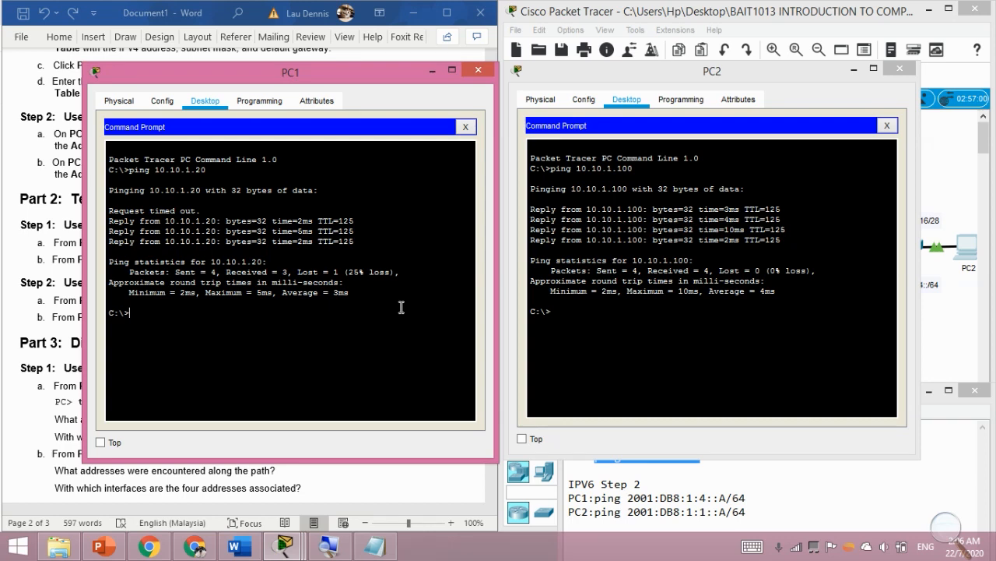
left_click(555, 307)
left_click(380, 334)
left_click(571, 310)
left_click(376, 328)
left_click(566, 334)
left_click(378, 339)
left_click(568, 319)
left_click(351, 322)
left_click(568, 315)
left_click(370, 360)
Return to the Notepad notes and examine the IPV6 Step 2 ping commands for PC1 and PC2.
left_click(658, 510)
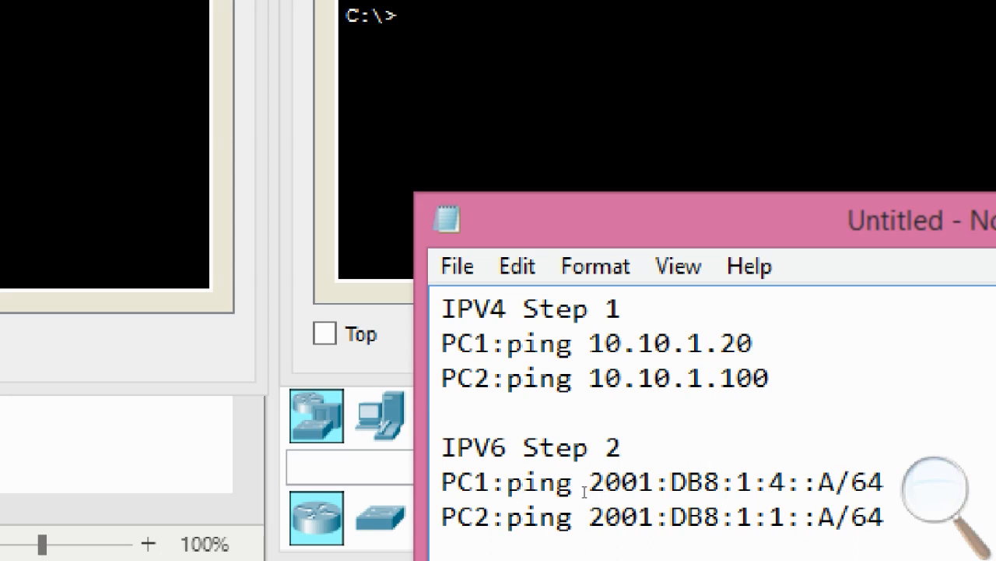
key("Home")
key("shift+Right")
key("shift+Right")
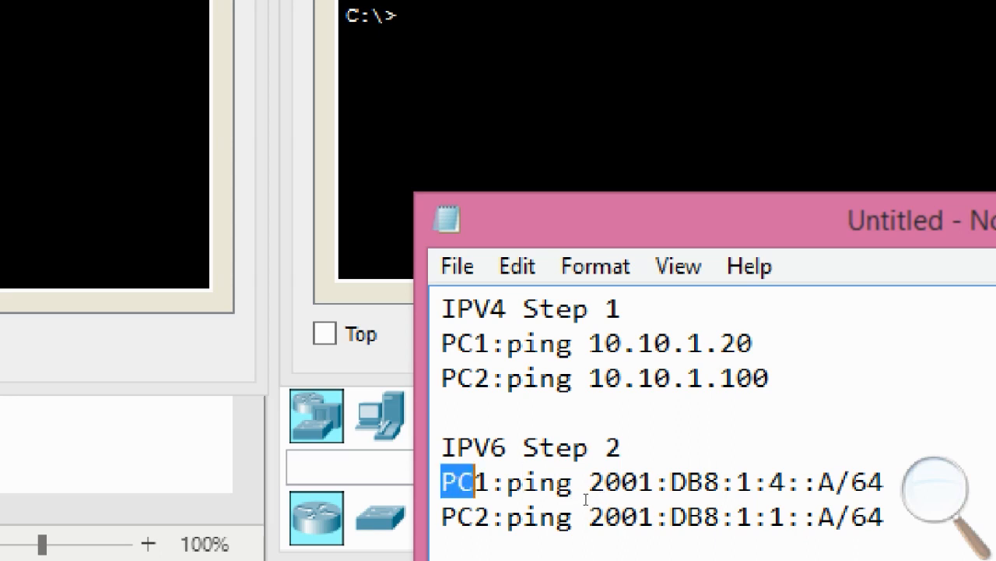
key("Down")
key("Home")
key("shift+Right")
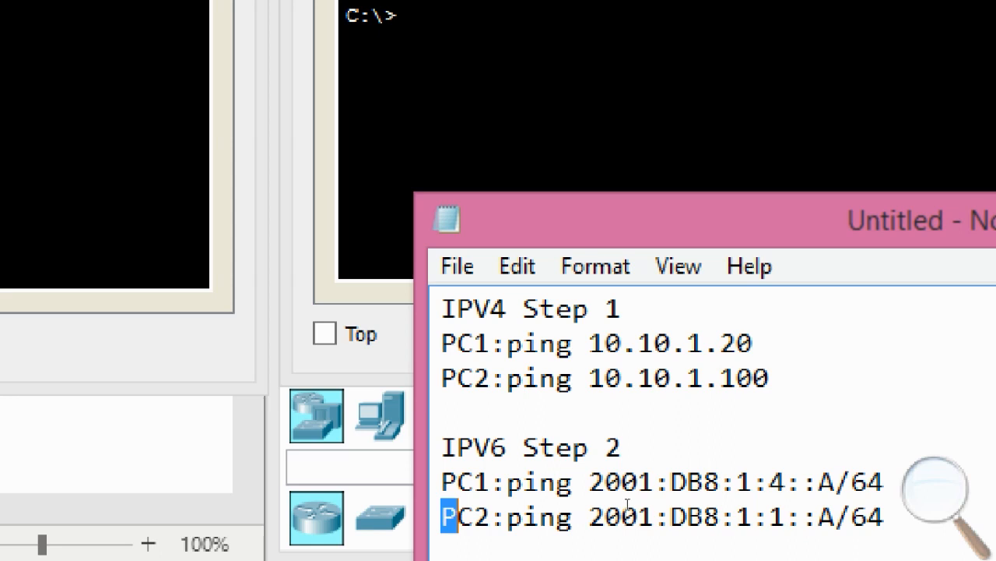
left_click(588, 488)
left_click(607, 496)
left_click(615, 502)
left_click(644, 506)
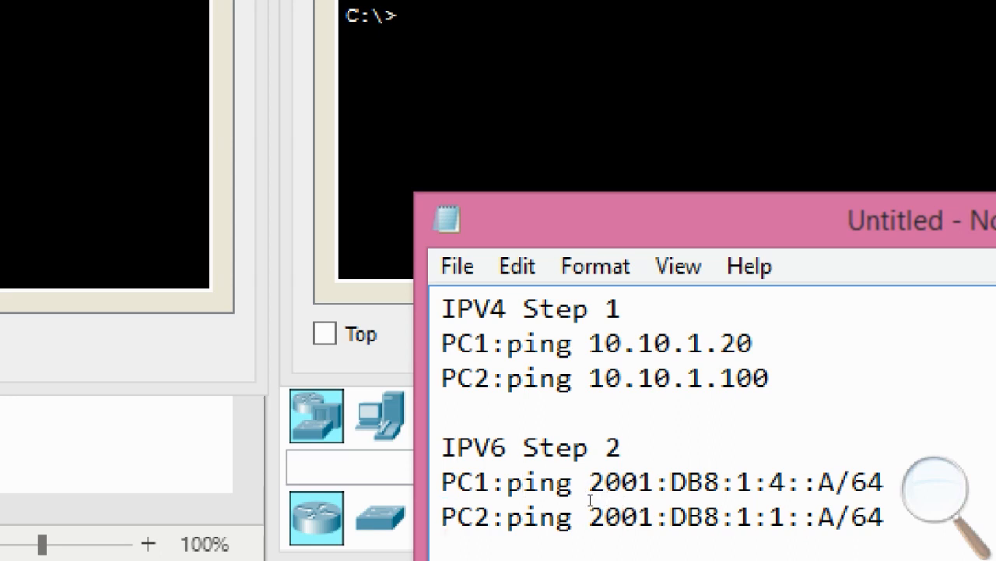
left_click_drag(592, 499, 630, 498)
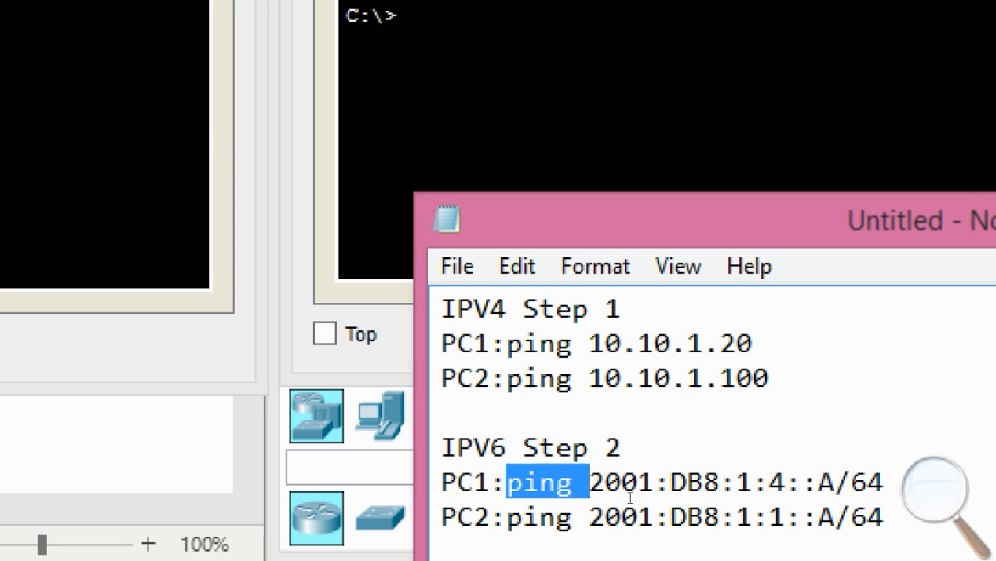
left_click(596, 499)
double_click(596, 498)
left_click(629, 500)
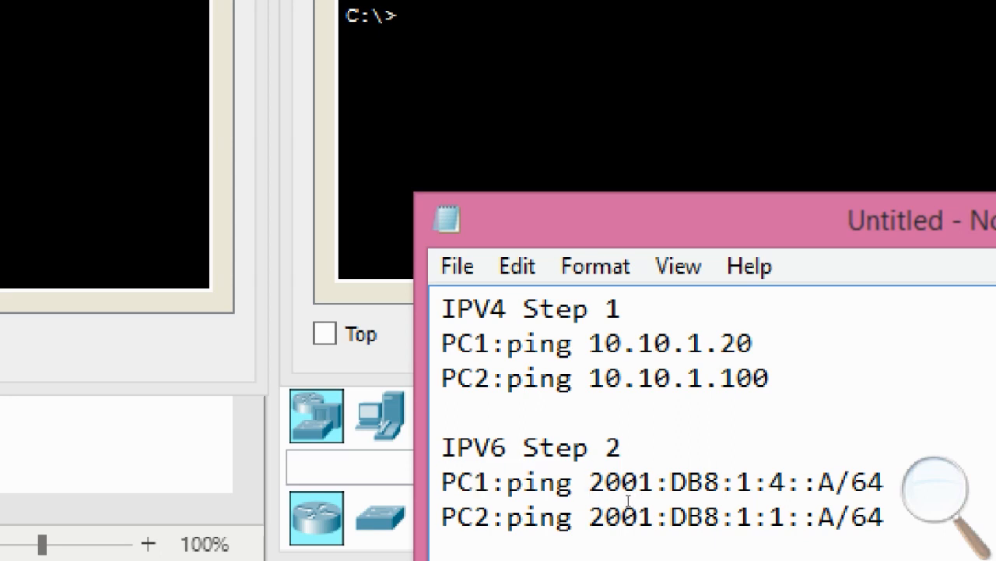
Examine the destination address and /64 prefix in PC1's IPv6 ping command in the notes.
left_click_drag(629, 499, 750, 502)
left_click(746, 492)
key("shift+Left")
key("shift+Left")
key("shift+Left")
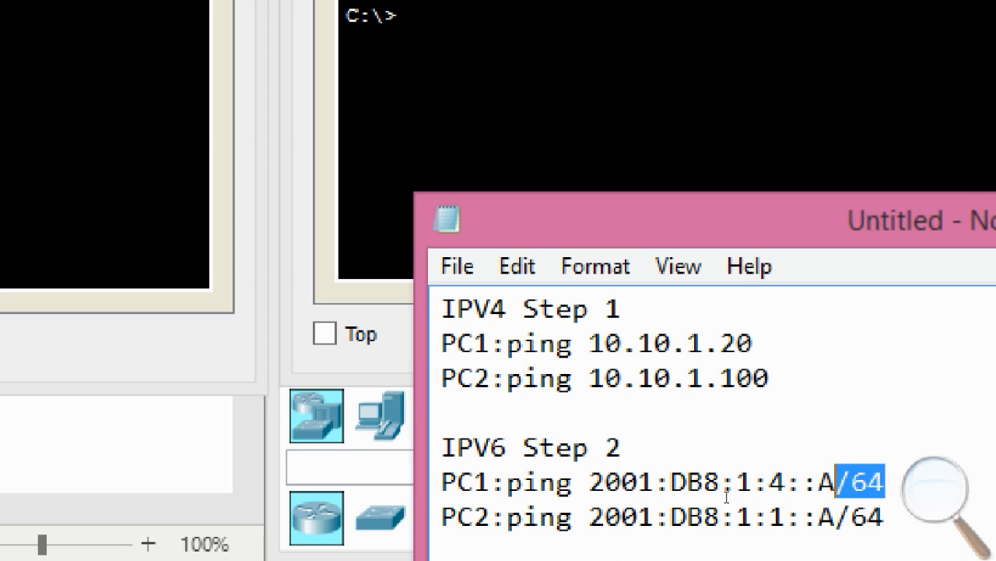
key("shift+Left")
key("shift+Left")
key("shift+Left")
key("shift+Left")
key("shift+Left")
key("shift+Left")
key("shift+Left")
key("shift+Left")
key("shift+Left")
key("shift+Left")
key("shift+Left")
key("shift+Left")
key("shift+Left")
key("shift+Left")
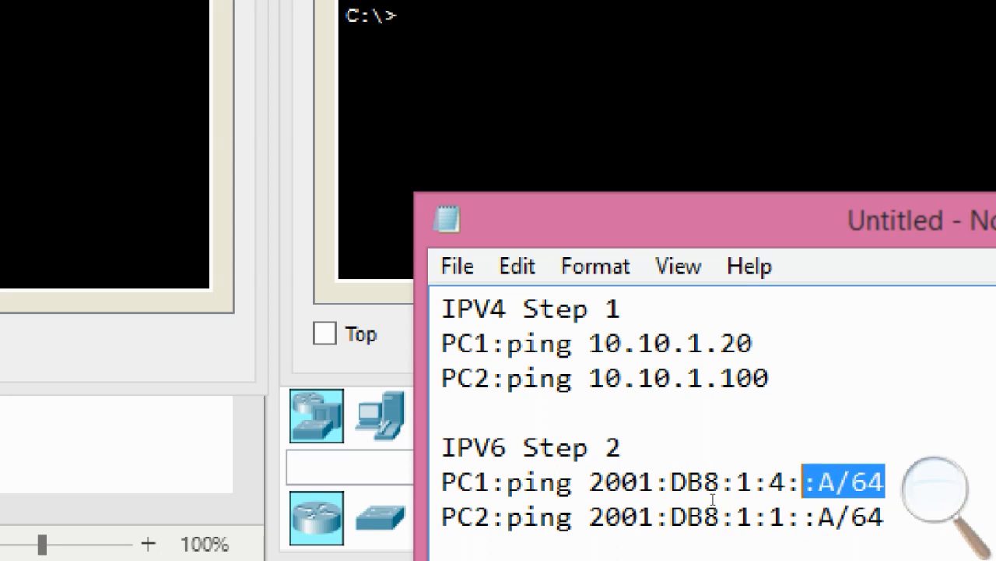
left_click(653, 497)
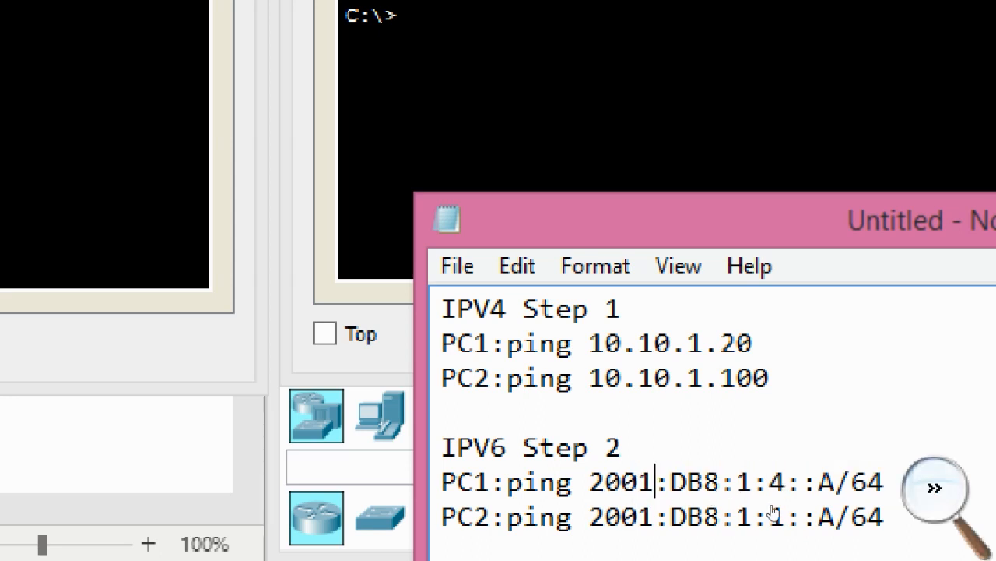
Remove the "/64" prefix length from the PC1 and PC2 IPv6 ping commands in the notes.
key("End")
key("shift+Left")
key("shift+Left")
key("shift+Left")
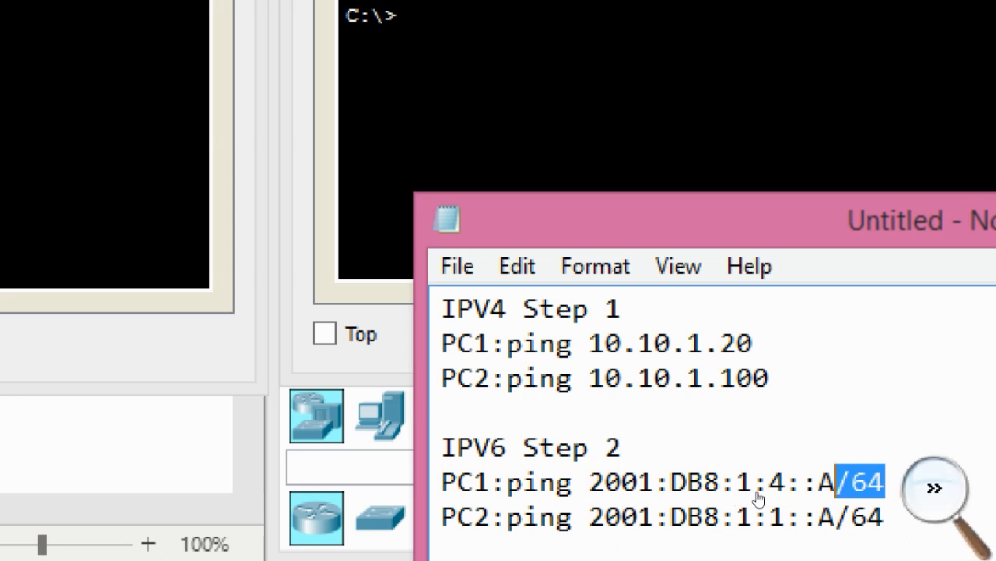
key("BackSpace")
key("ctrl+End")
key("BackSpace")
key("BackSpace")
key("BackSpace")
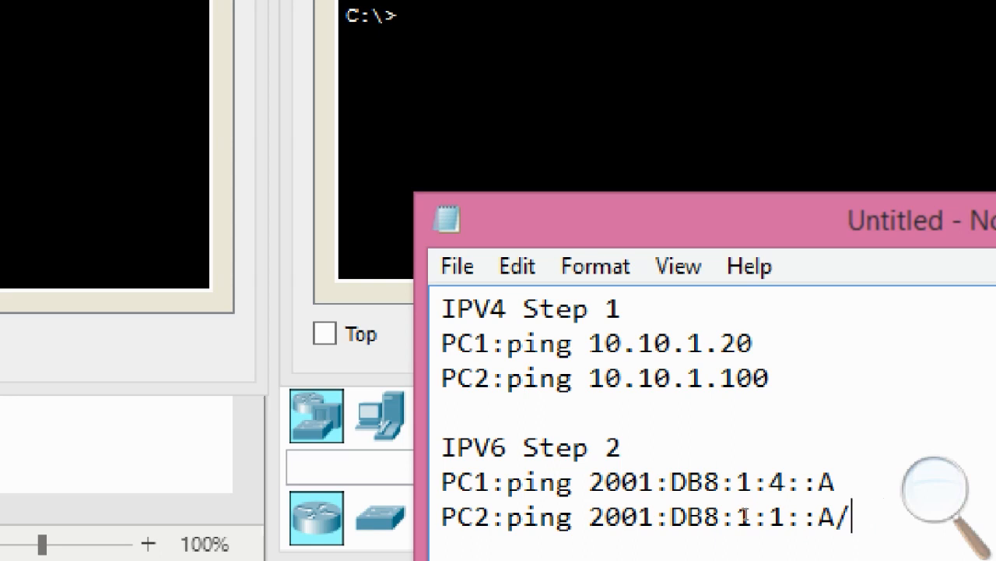
Copy the IPv6 pings from the notes and run "ping 2001:DB8:1:4::A" on PC1 and "ping 2001:DB8:1:1::A" on PC2 in Packet Tracer.
left_click_drag(836, 482, 507, 484)
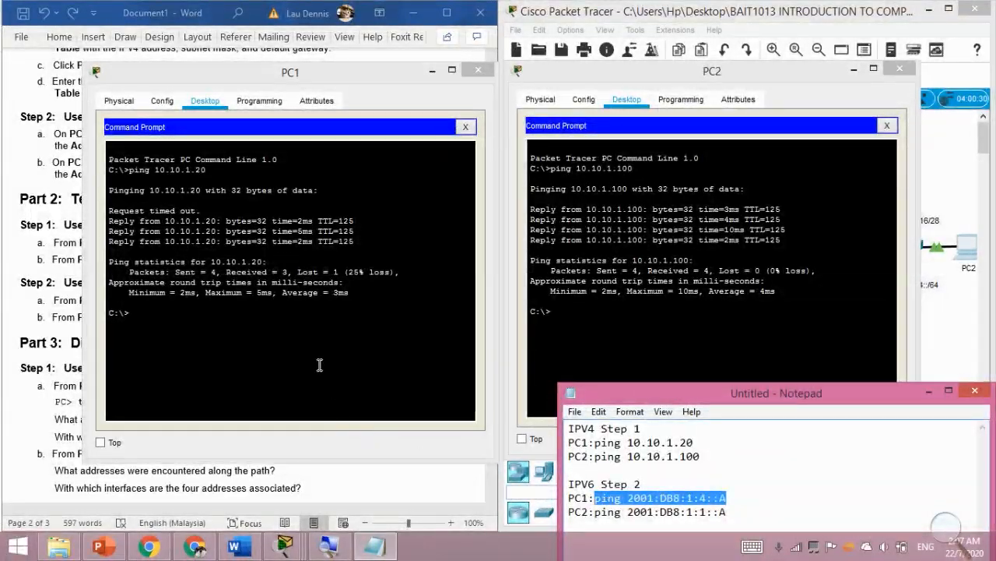
left_click(319, 365)
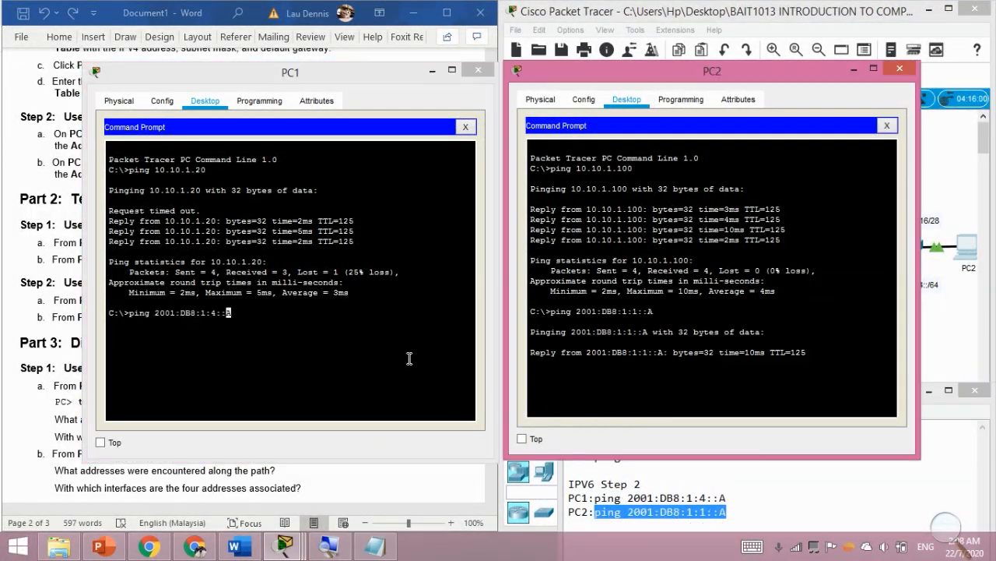
left_click(345, 338)
key("Return")
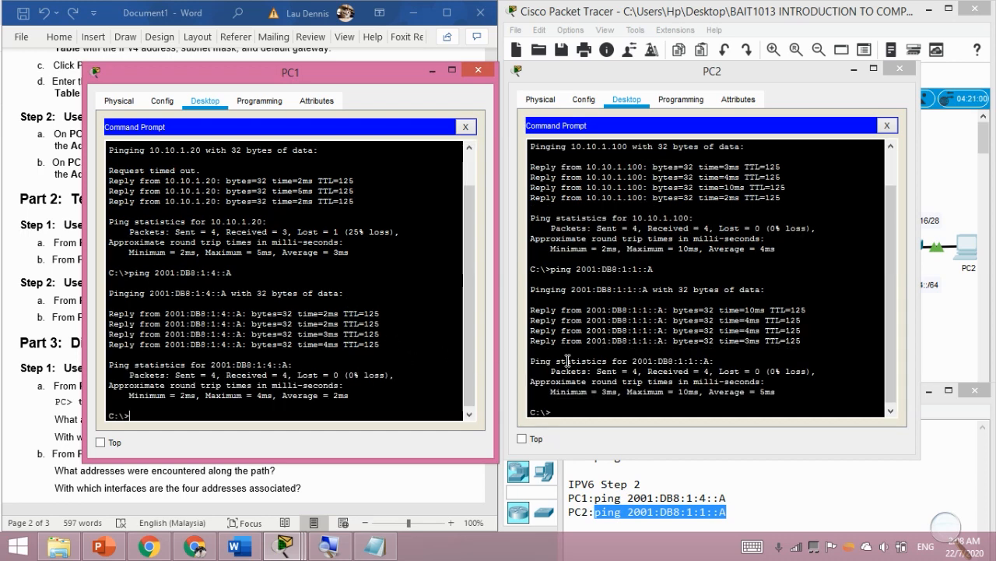
Compare the IPv6 ping replies and statistics in the Command Prompts of PC1 and PC2.
left_click(533, 356)
left_click(382, 345)
left_click(522, 348)
left_click(384, 346)
left_click(541, 331)
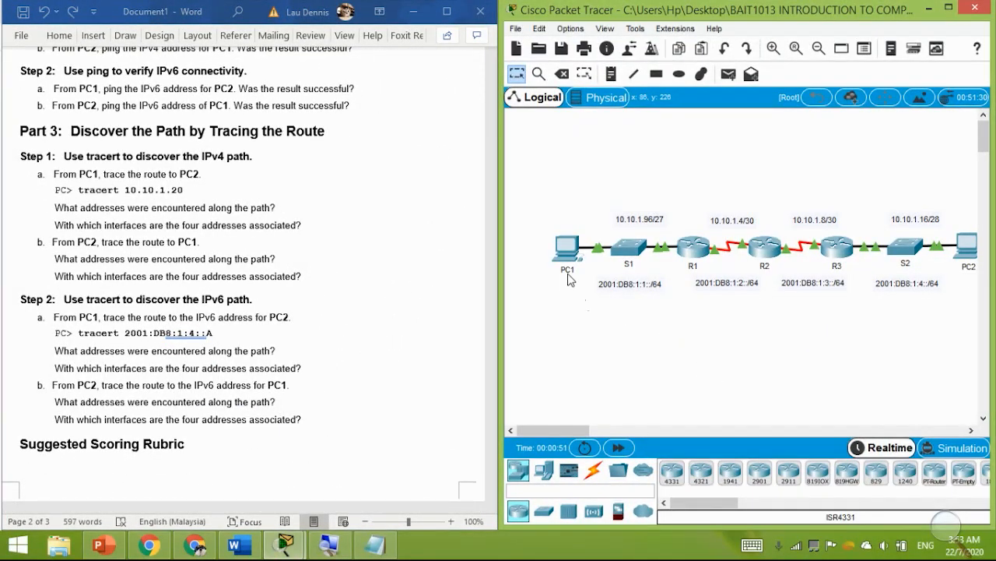
Open the Command Prompt on PC1 and enter the start of a "tracert" command.
left_click(568, 251)
left_click(413, 94)
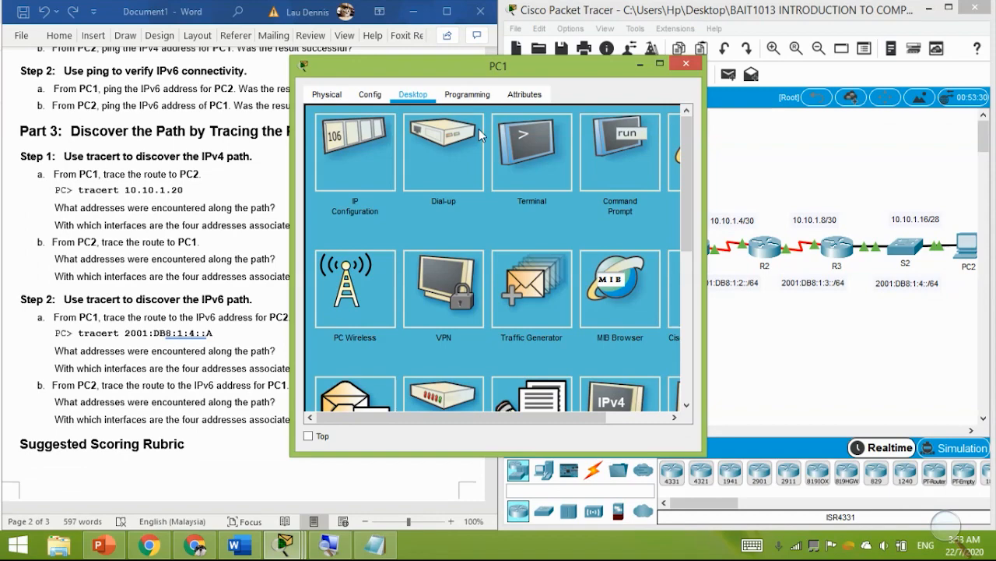
left_click(631, 154)
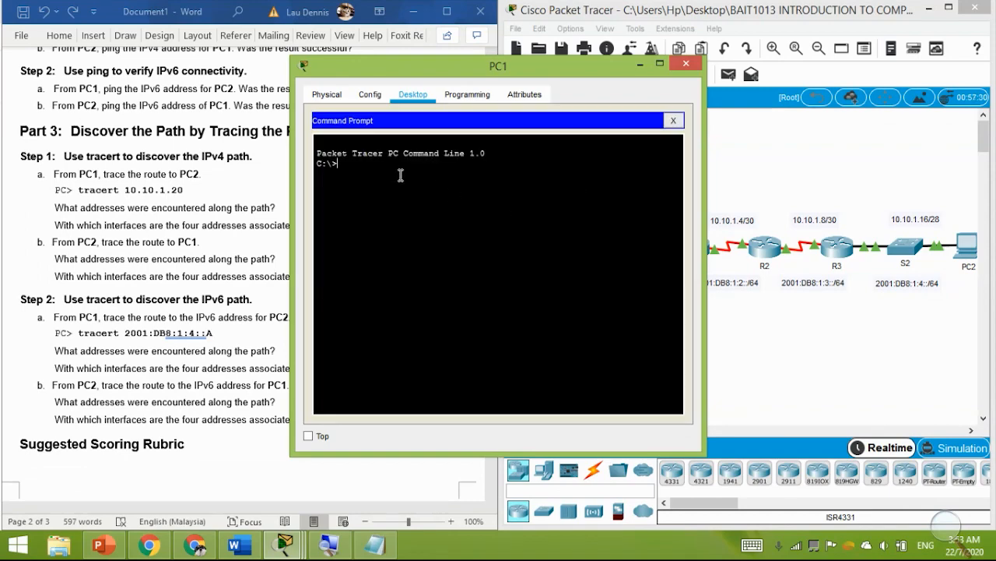
type("tra")
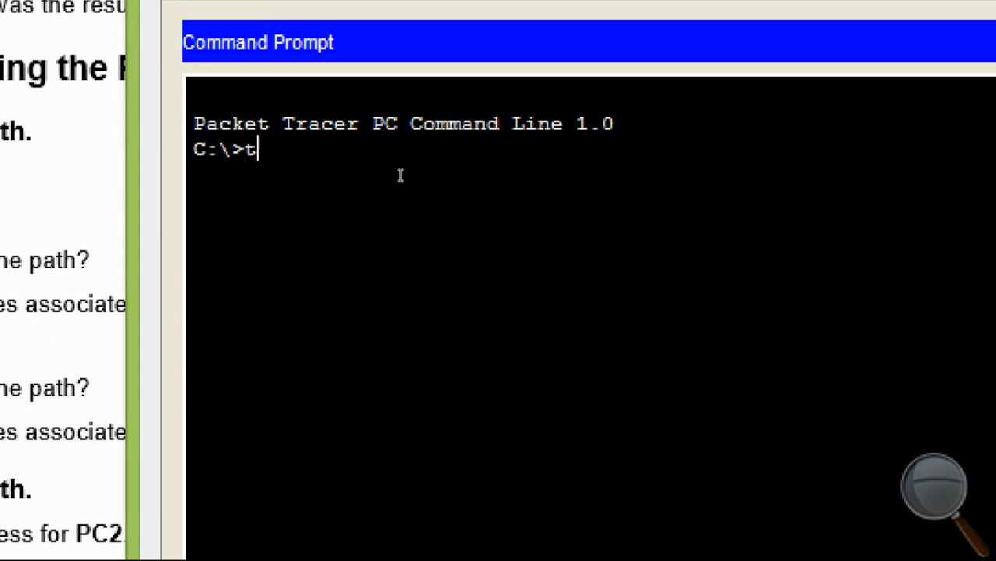
type("cert")
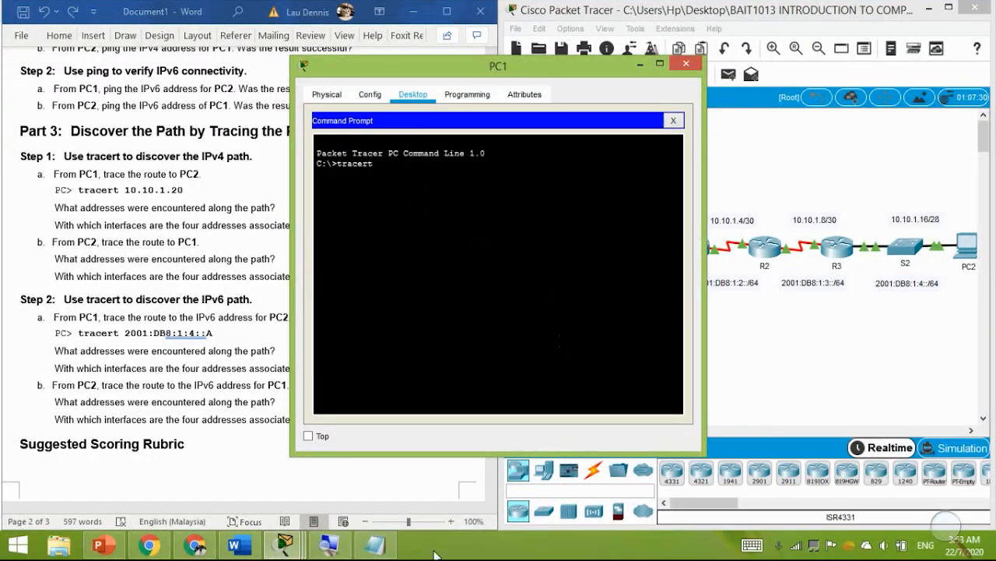
Complete PC1's tracert command with the address 10.10.1.20 copied from the 7.3.2.5.txt notes, and run it.
left_click(374, 545)
left_click(767, 421)
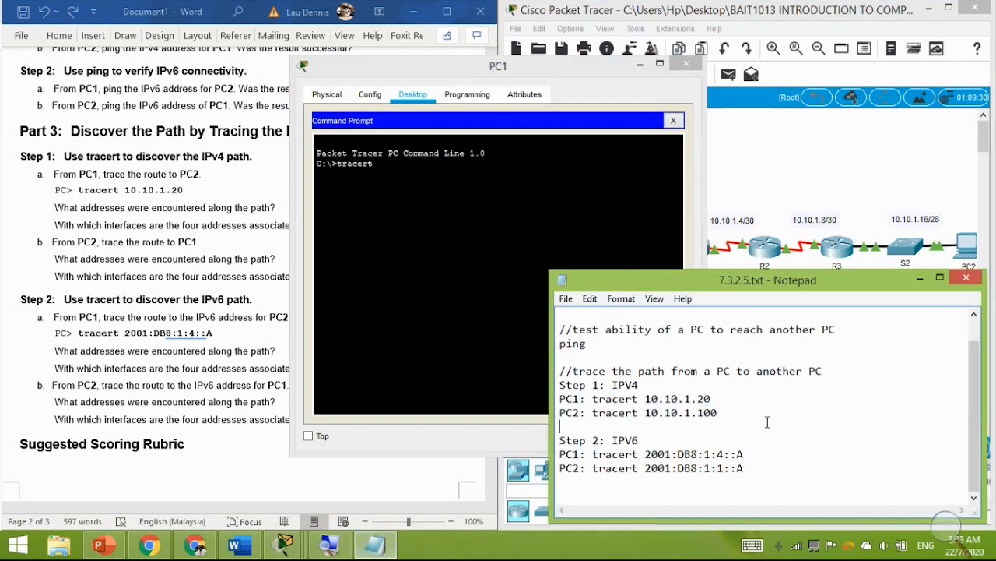
left_click_drag(739, 404, 646, 400)
key("super+c")
left_click(412, 271)
right_click(425, 177)
left_click(438, 208)
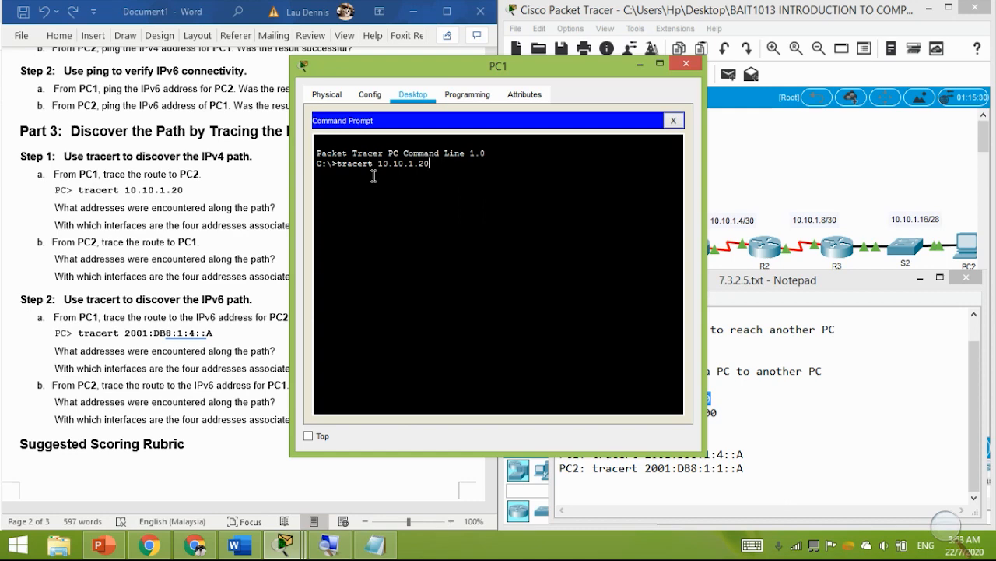
key("super+plus")
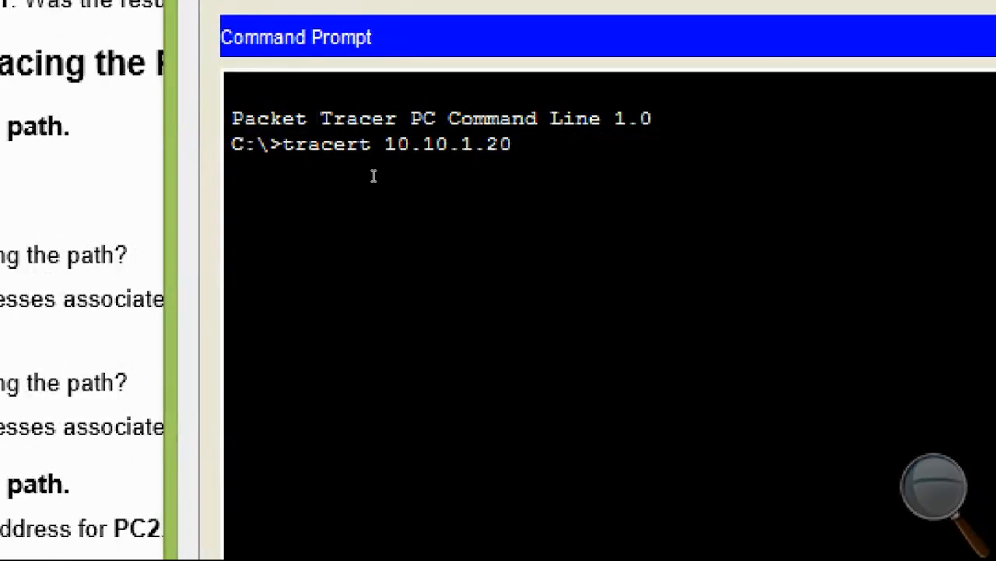
key("Return")
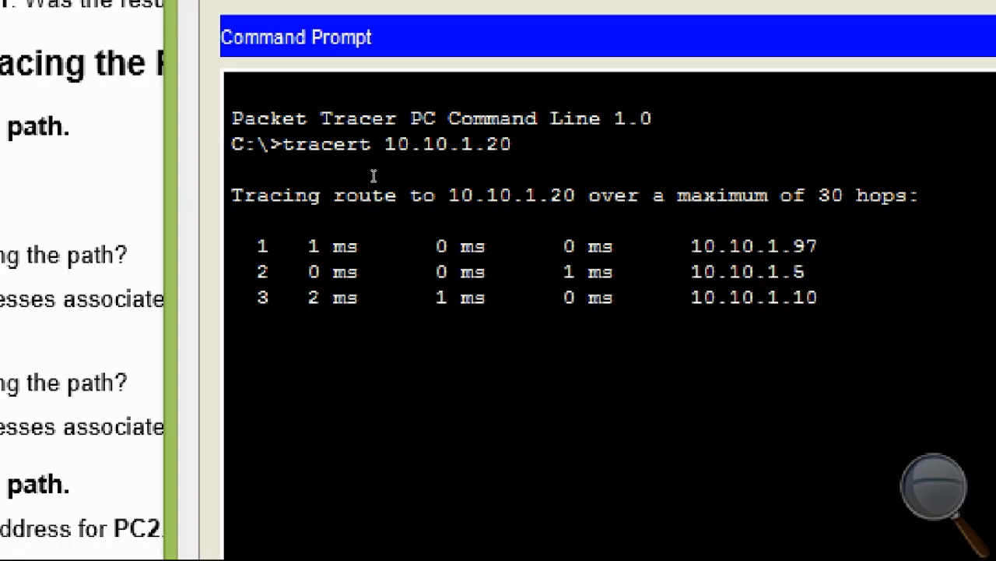
Examine the hop addresses listed in PC1's IPv4 trace to PC2.
key("super+Escape")
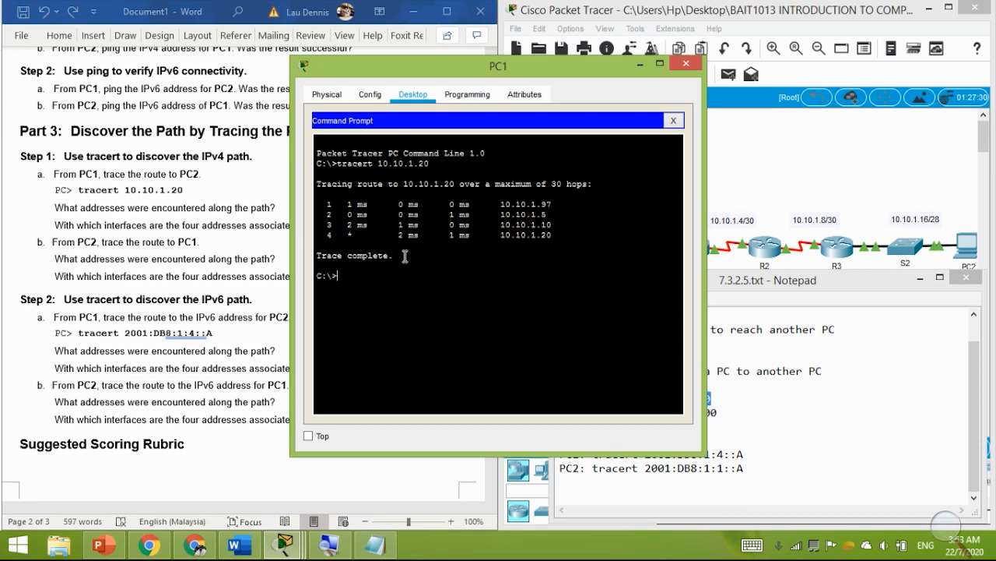
mouse_move(554, 235)
left_mouse_down()
mouse_move(327, 215)
mouse_move(433, 202)
mouse_move(321, 201)
left_mouse_up()
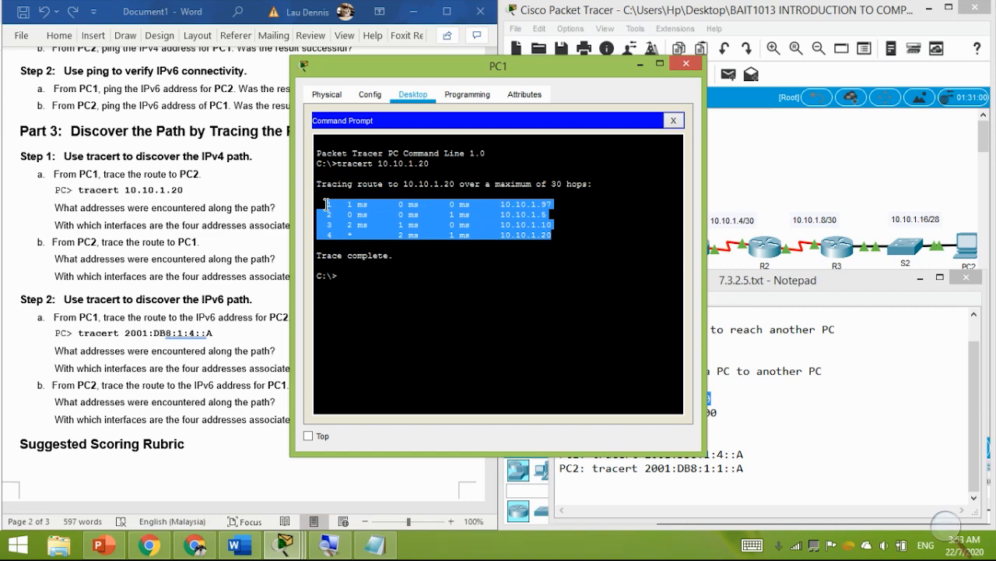
left_click(519, 242)
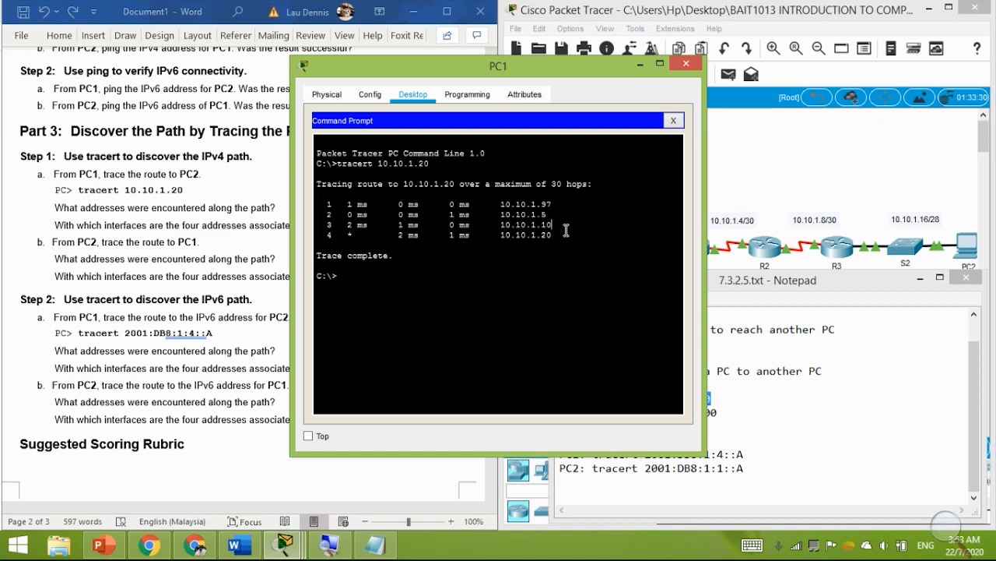
key("super+plus")
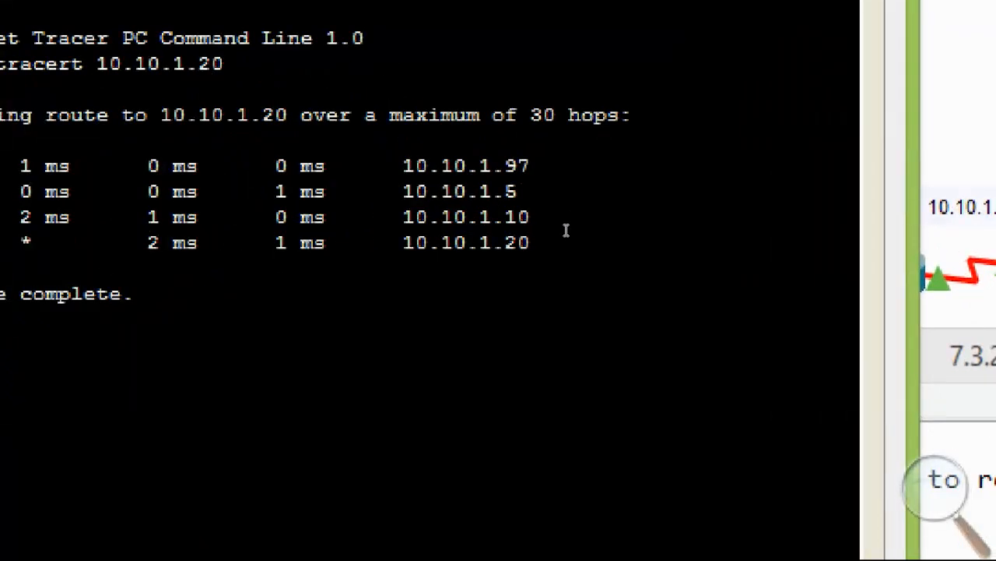
left_click_drag(556, 234, 491, 205)
left_click(528, 235)
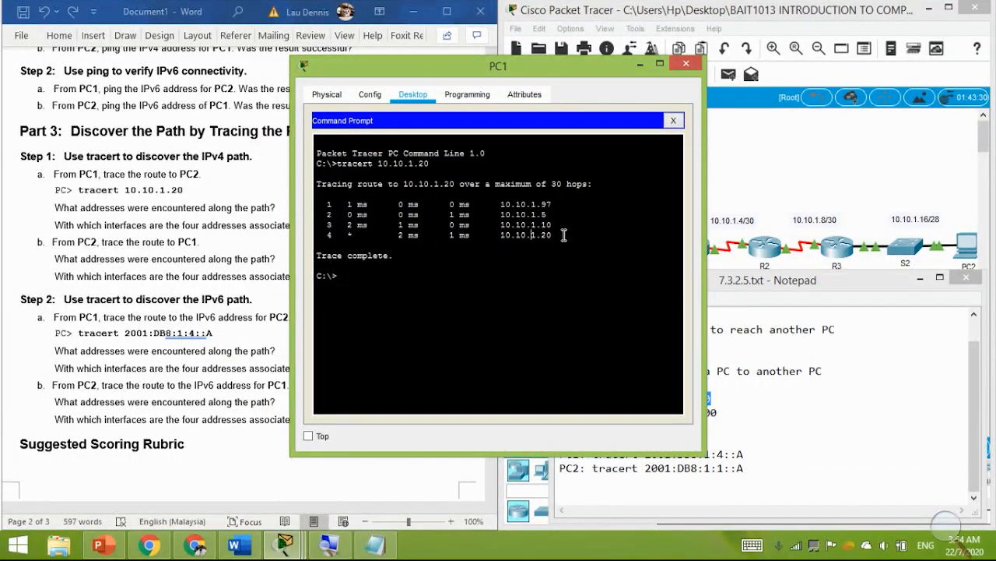
left_click_drag(558, 65, 803, 66)
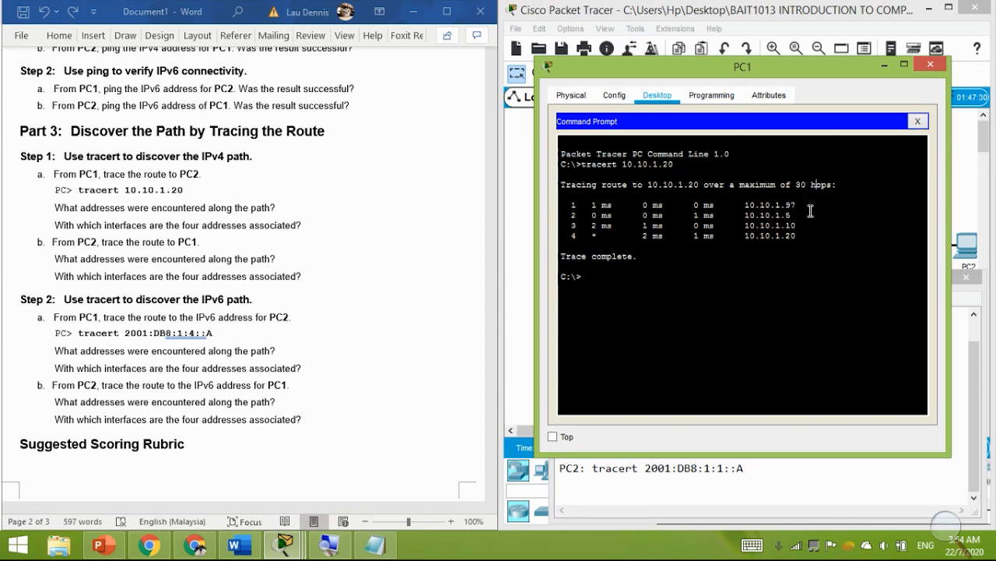
left_click_drag(809, 211, 762, 209)
left_click(768, 232)
left_click_drag(797, 240, 739, 215)
left_click(749, 216)
Move the PC1 window off the topology and examine routers R1, R2 and R3 along the path between the PCs.
left_click_drag(788, 71, 280, 57)
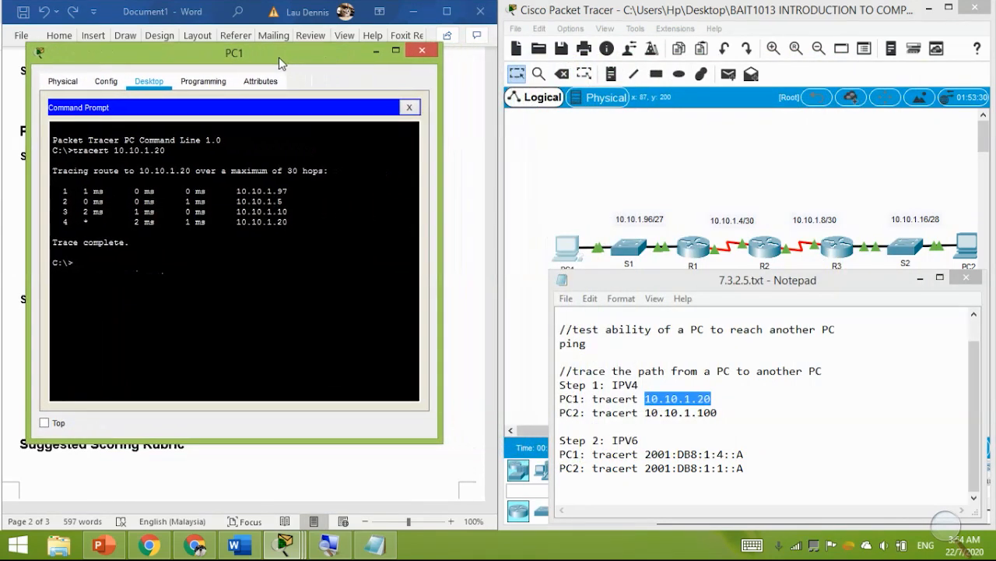
left_click(759, 195)
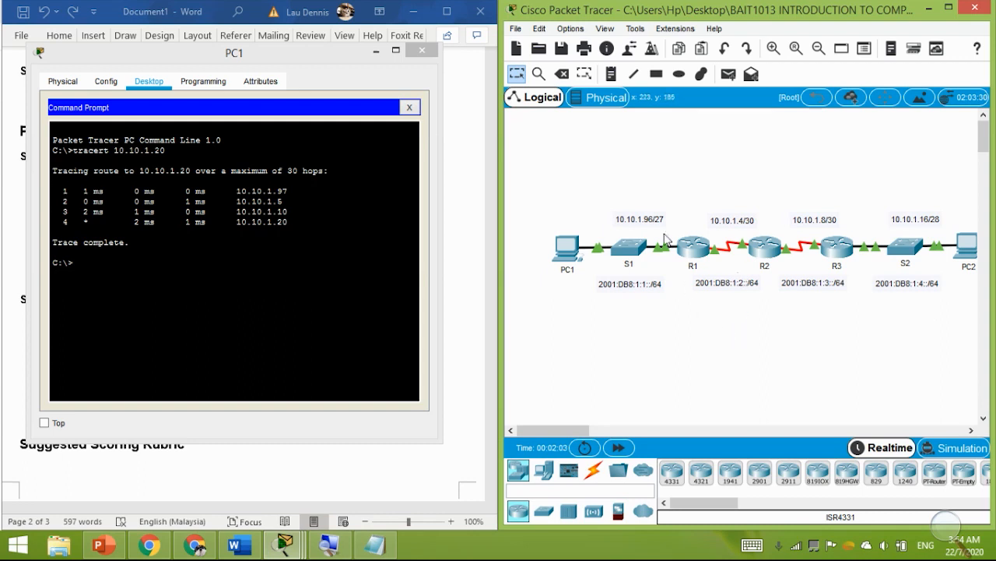
left_click_drag(682, 182, 859, 326)
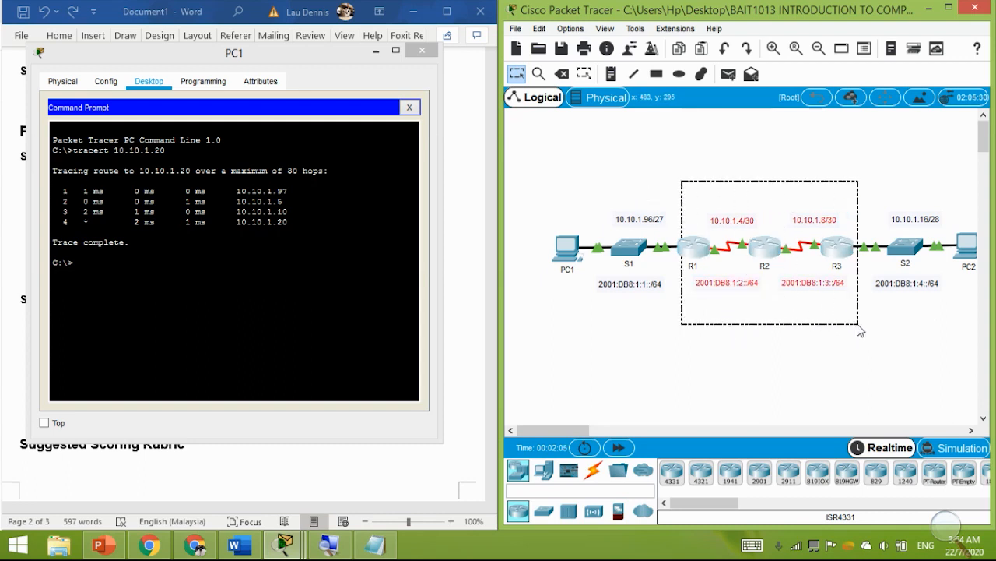
left_click(846, 360)
left_click_drag(707, 187, 784, 304)
left_click_drag(857, 179, 835, 301)
left_click(322, 107)
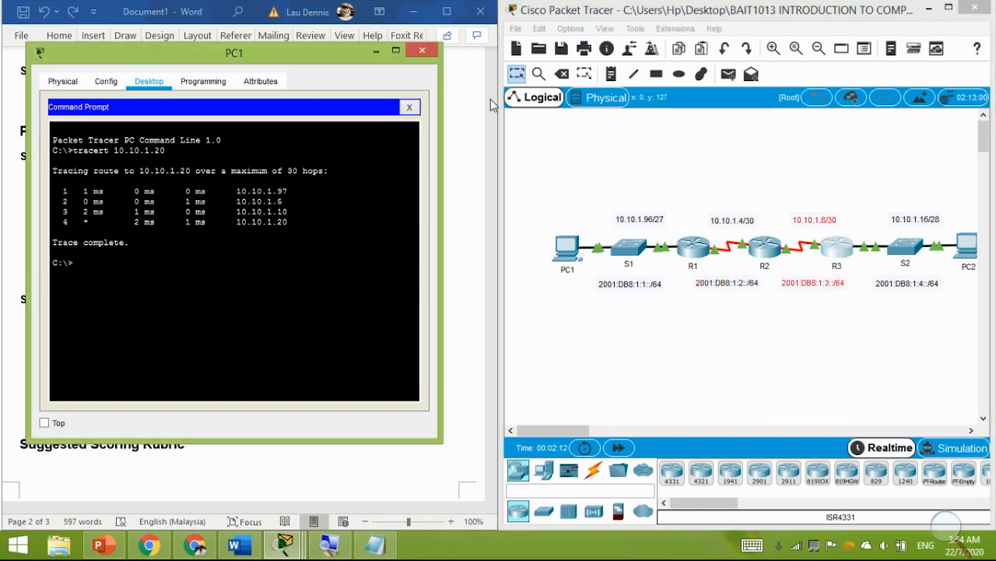
Place the PC1 trace beside the Word Addressing Table and compare its hops with the addresses of R1's G0/0 and S0/0/1 interfaces.
left_click_drag(336, 53, 856, 54)
left_click(277, 183)
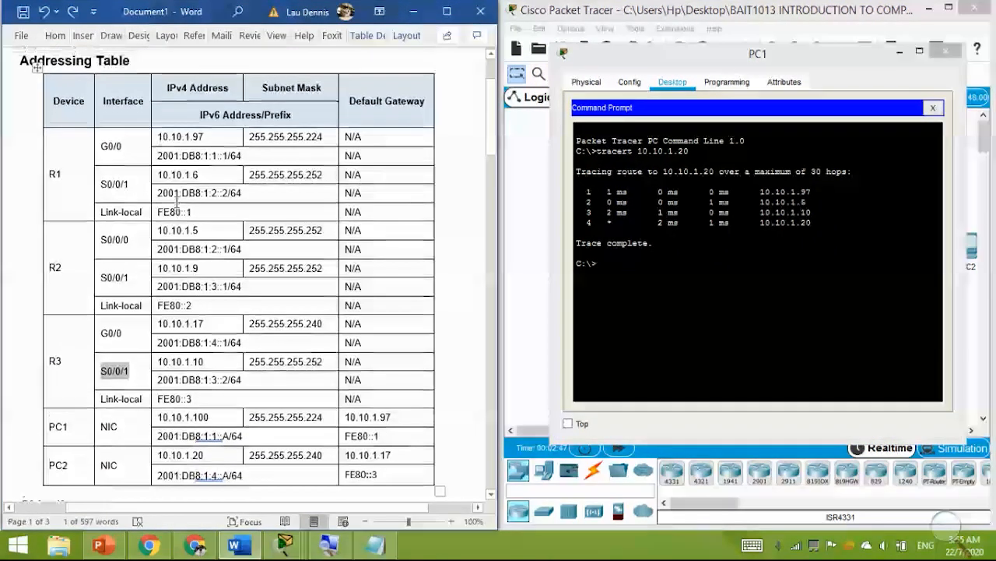
left_click(140, 141)
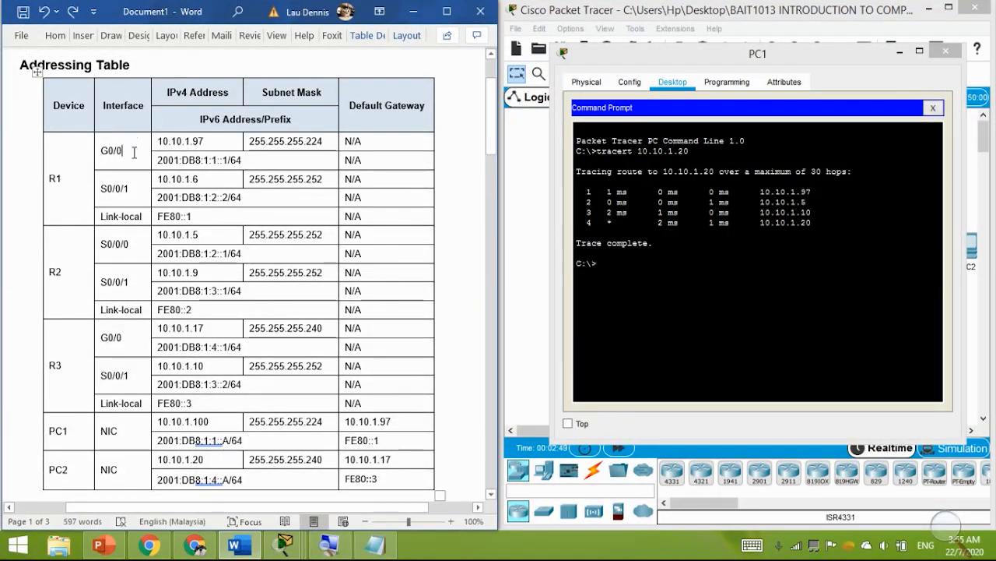
left_click_drag(131, 189, 102, 193)
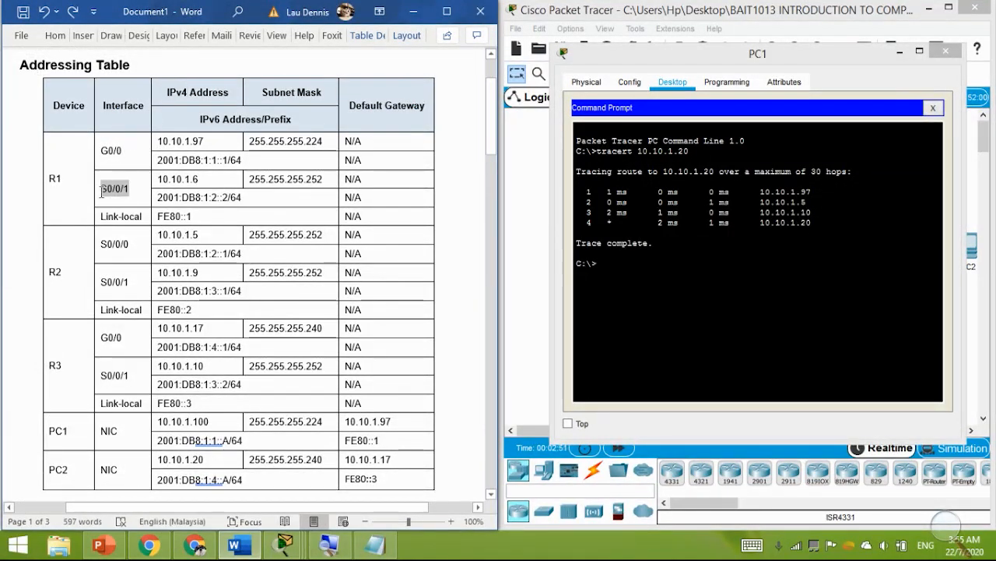
left_click(168, 180)
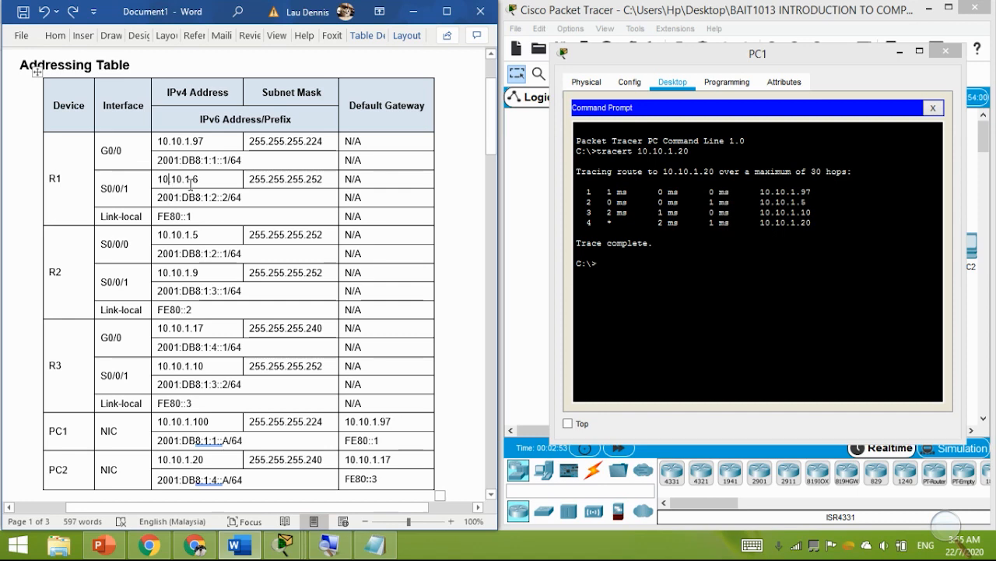
left_click_drag(208, 179, 169, 177)
left_click(204, 179)
left_click_drag(205, 179, 159, 179)
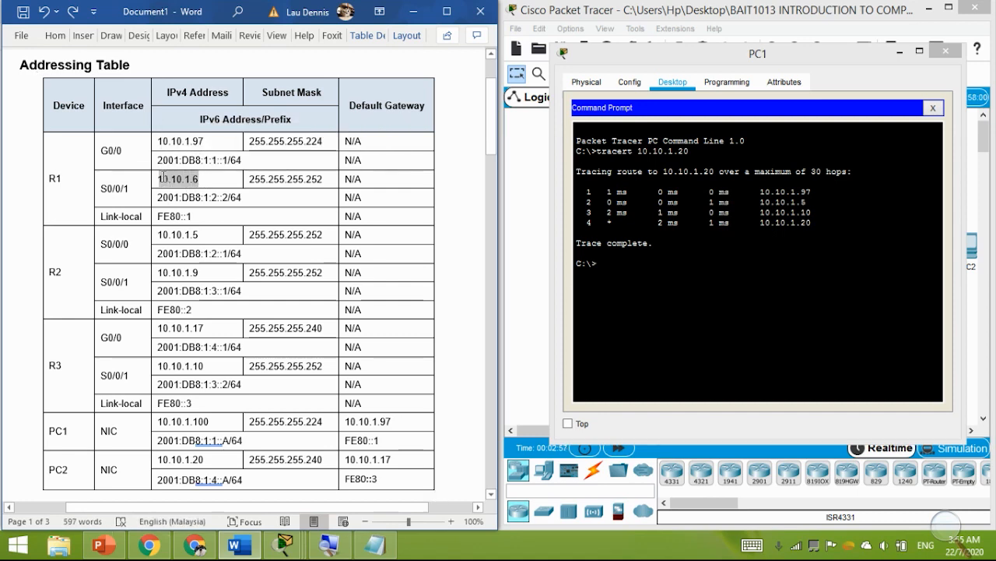
left_click(228, 184)
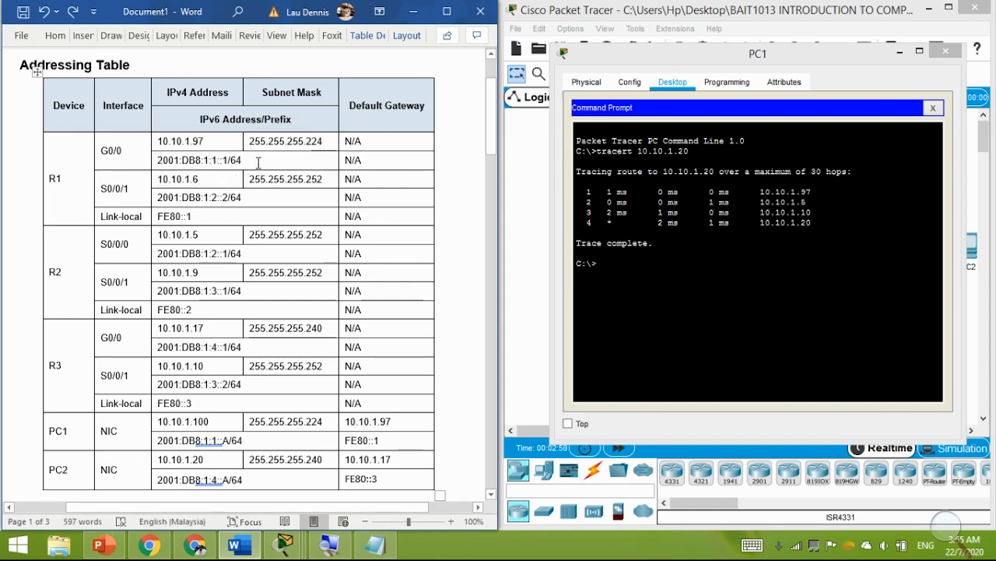
left_click_drag(250, 160, 166, 167)
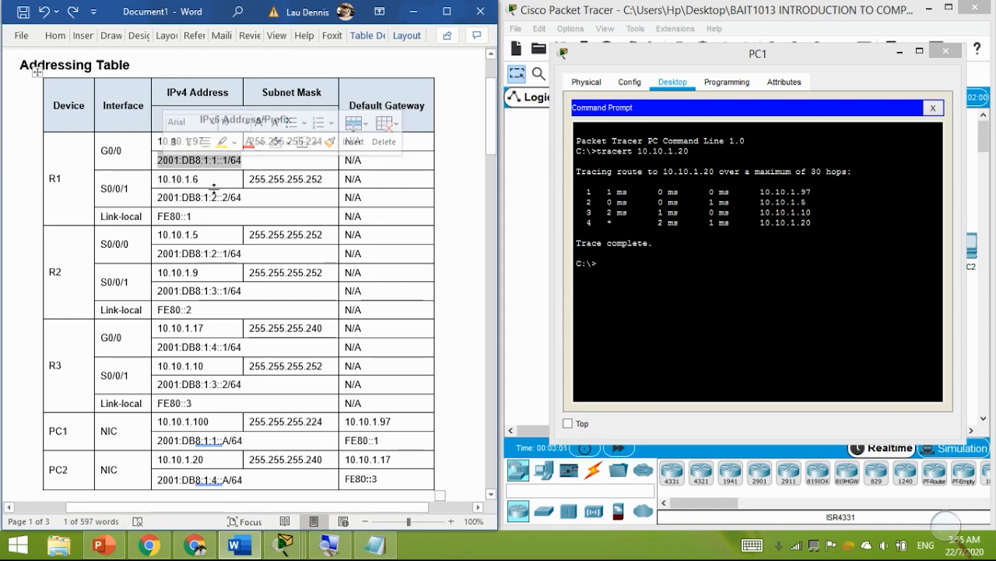
left_click(656, 305)
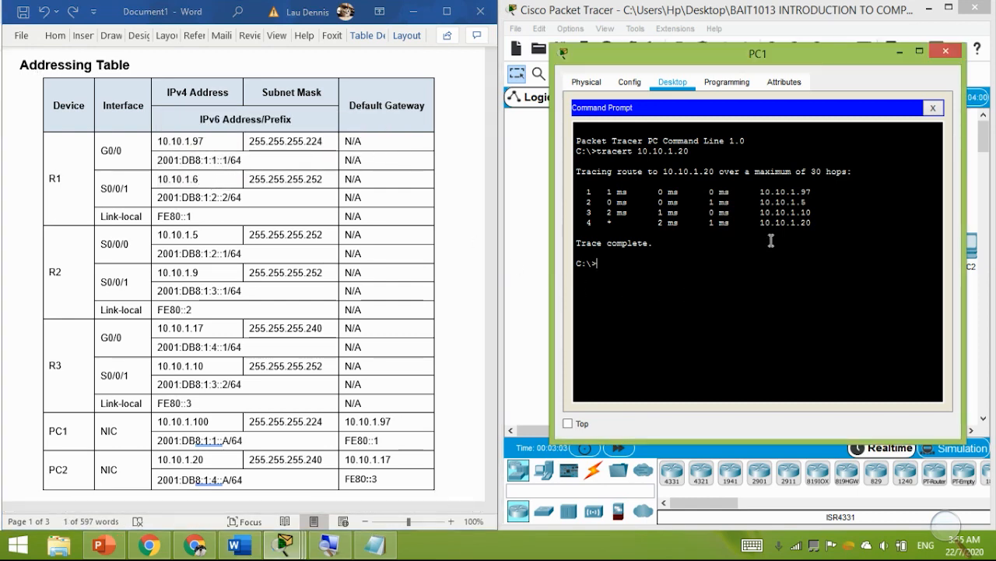
Compare the hops in PC1's trace with R2's S0/0/0 entry in the Word Addressing Table, and close the PC1 window.
mouse_move(814, 222)
left_mouse_down()
mouse_move(767, 193)
mouse_move(593, 192)
left_mouse_up()
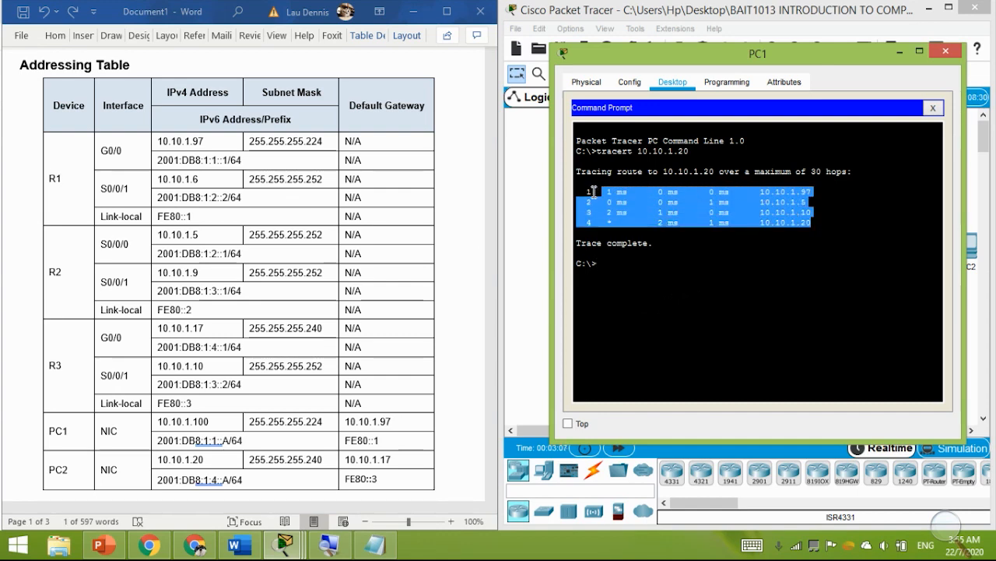
left_click(811, 220)
left_click(224, 199)
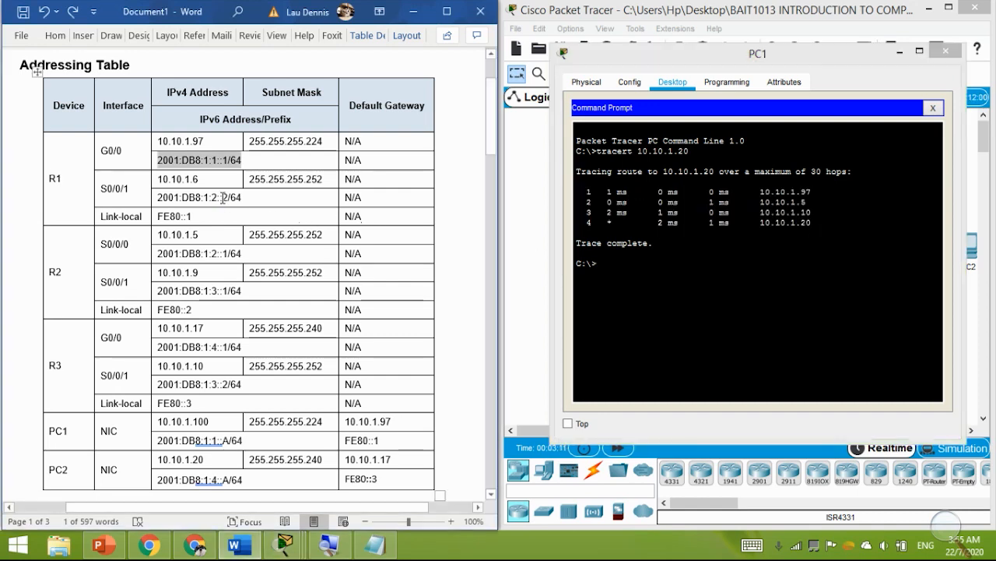
left_click(135, 219)
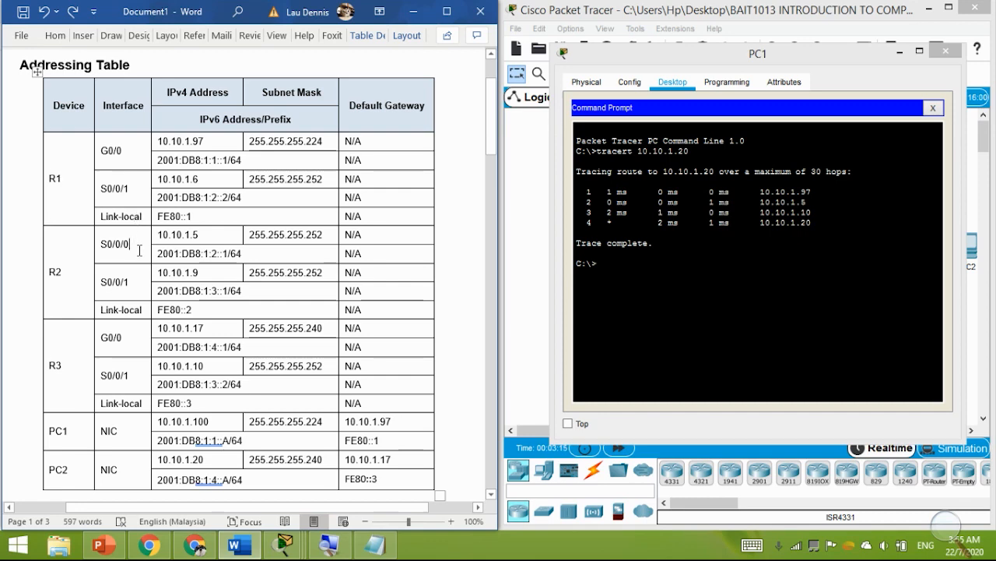
left_click(809, 214)
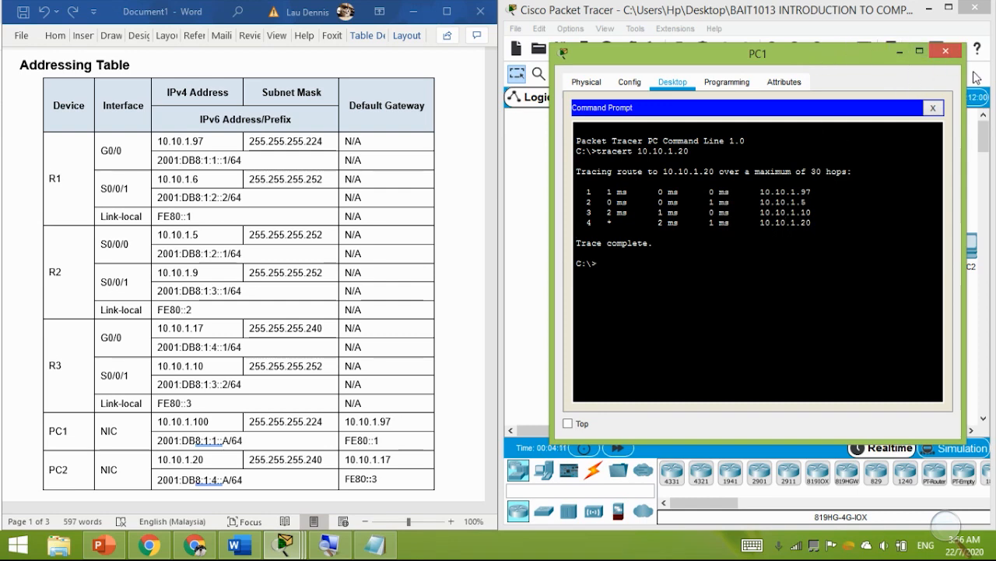
left_click(946, 52)
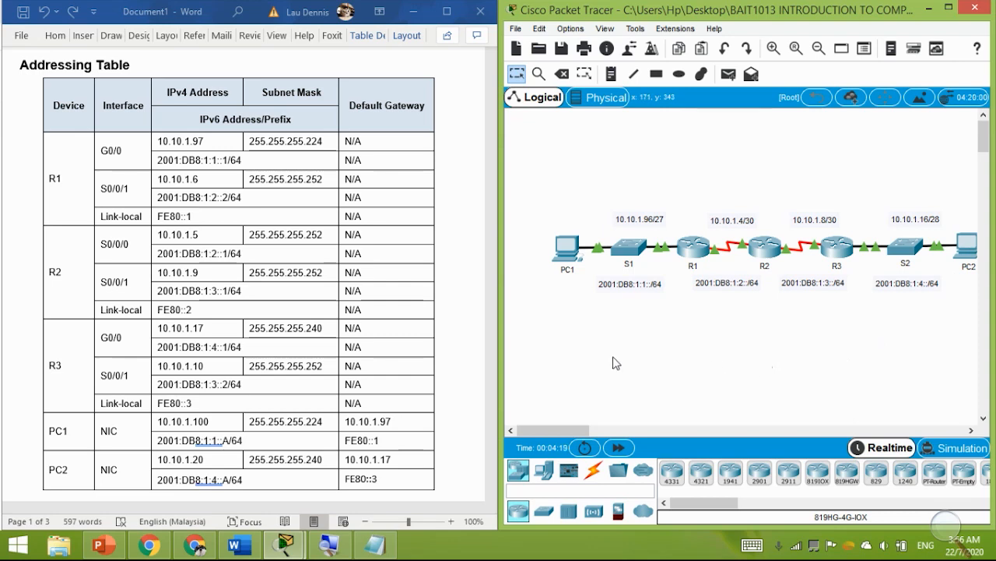
Examine R2's S0/0/1 interface and its IPv4 address in the Word Addressing Table.
left_click(207, 278)
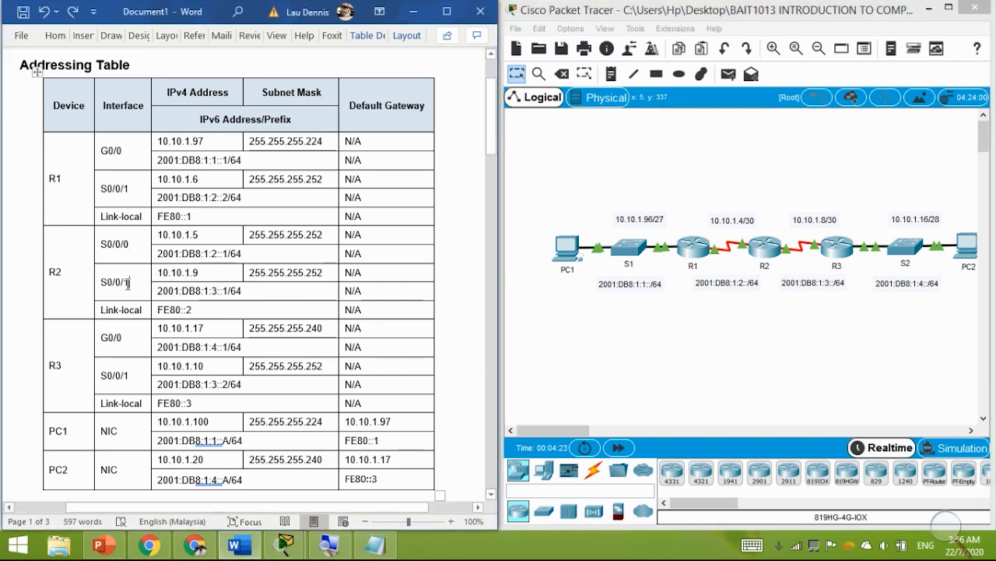
left_click_drag(128, 282, 102, 282)
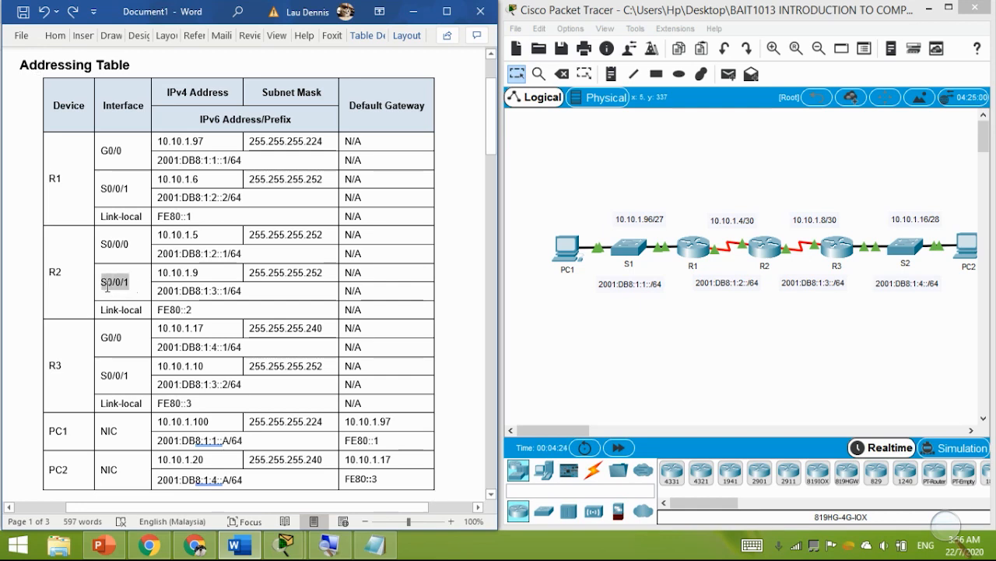
left_click(55, 271)
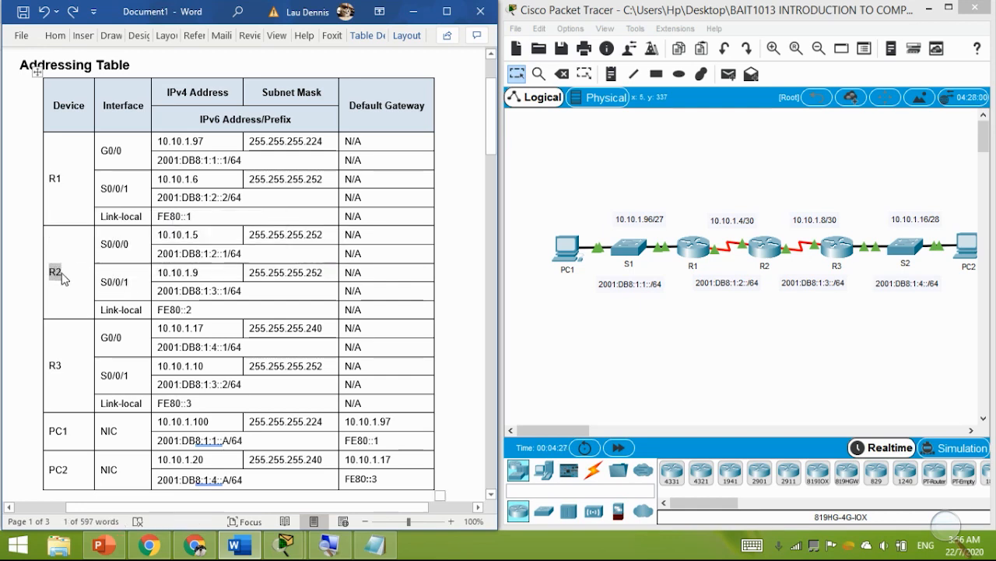
left_click(67, 271)
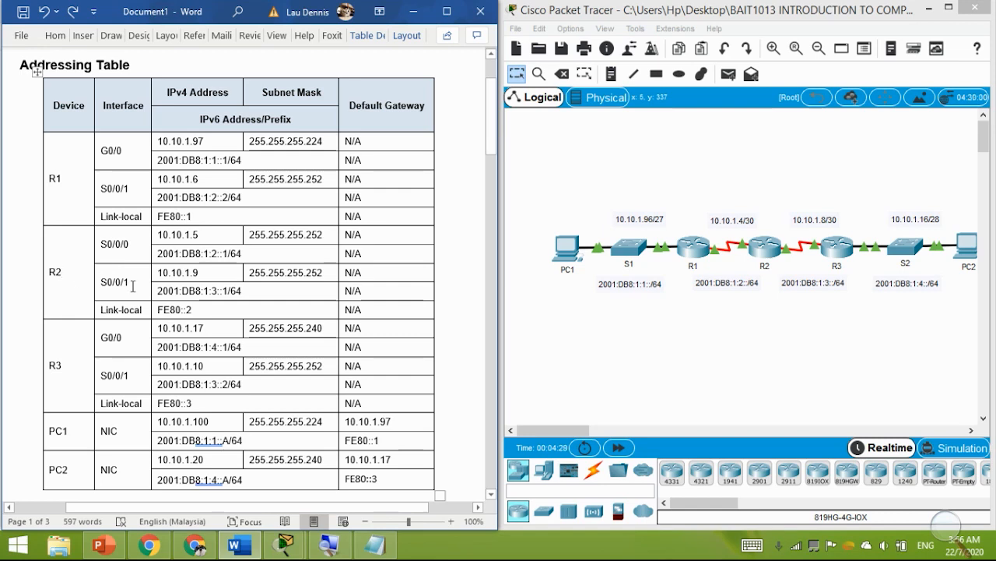
left_click_drag(205, 274, 152, 278)
left_click(168, 275)
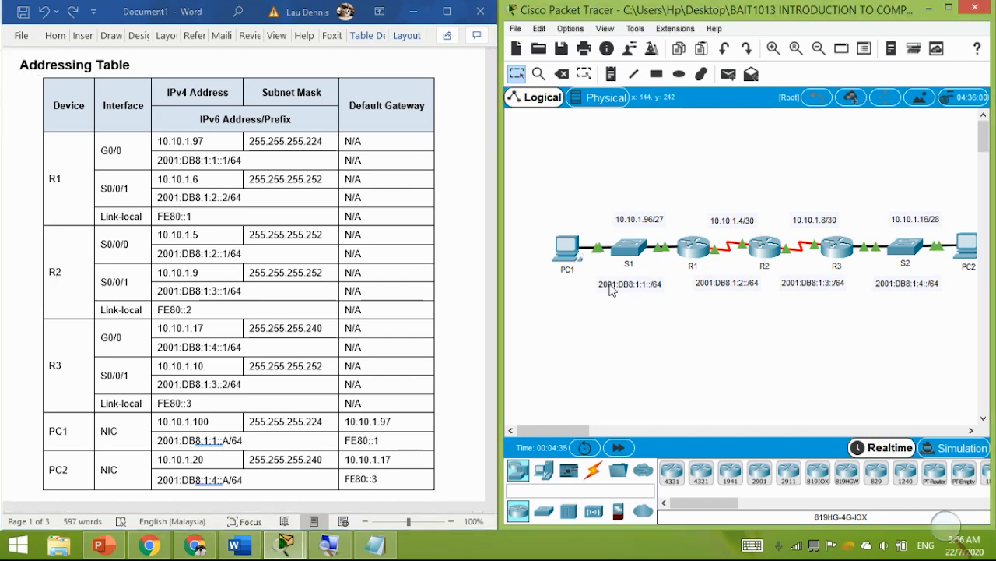
Examine the network labels across the whole topology and match R1 on the diagram with its Addressing Table entry.
left_click_drag(546, 206, 968, 309)
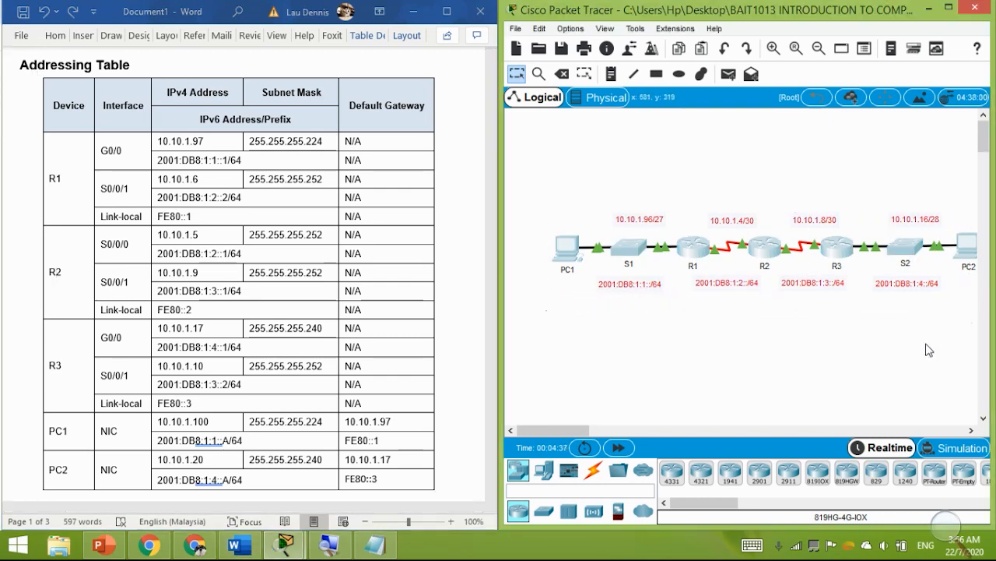
left_click(925, 339)
left_click(70, 181)
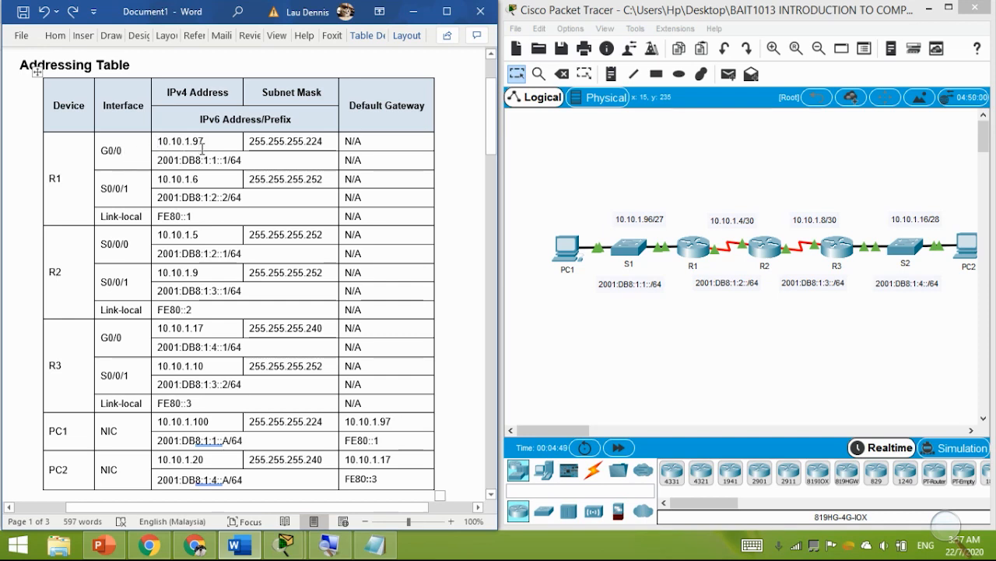
left_click(623, 331)
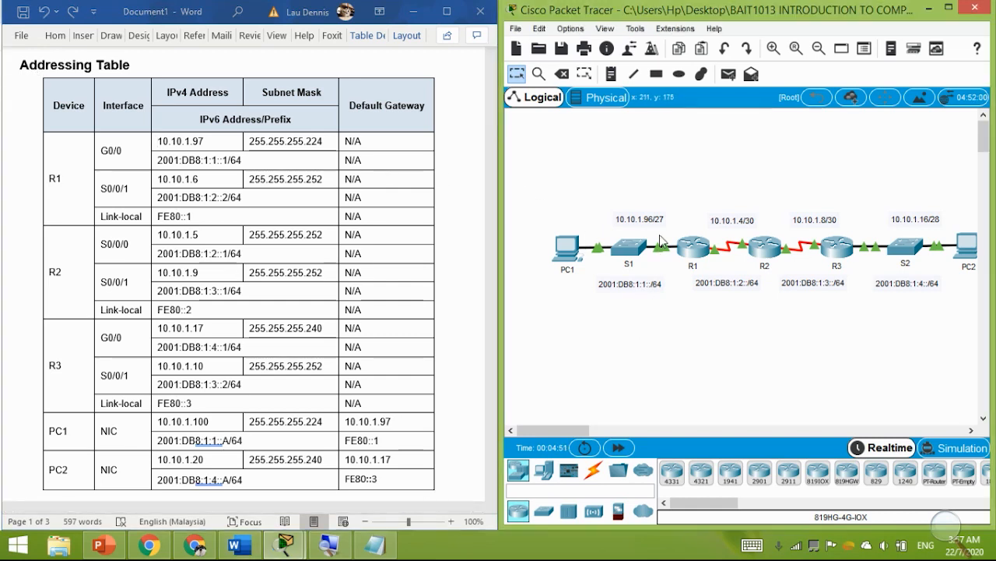
left_click_drag(687, 192, 698, 321)
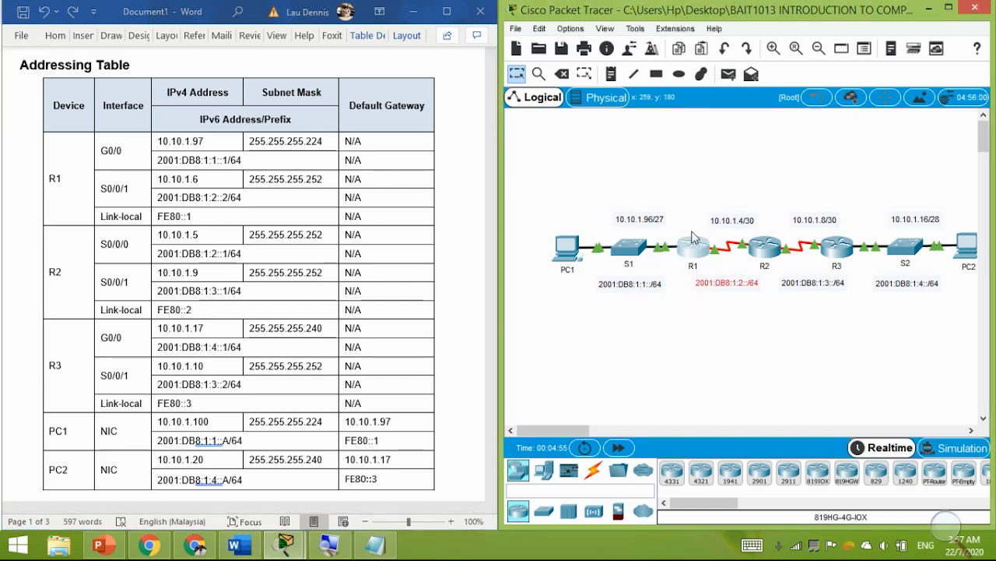
Open R1's command line interface and run show ip interface brief.
left_click(692, 248)
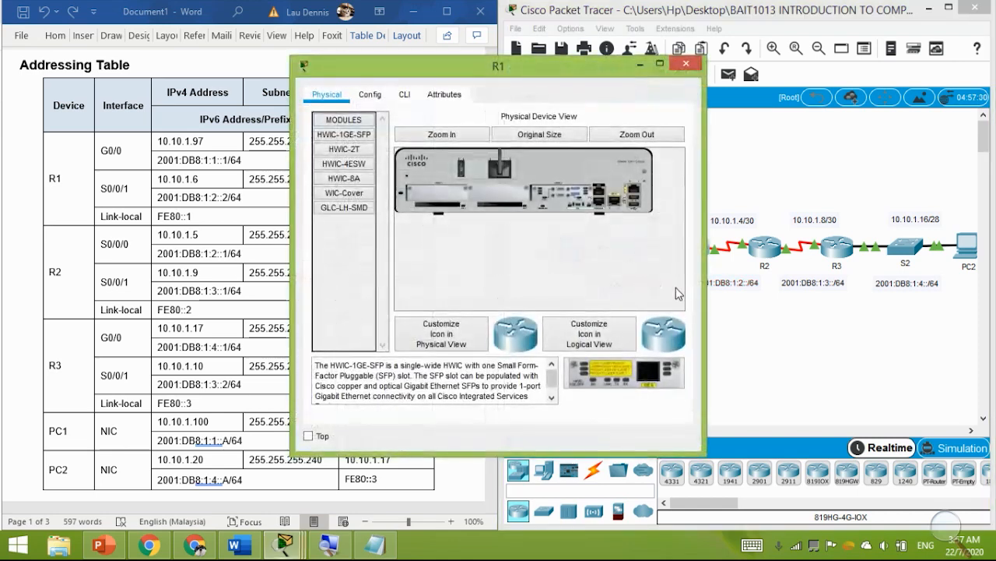
left_click(404, 94)
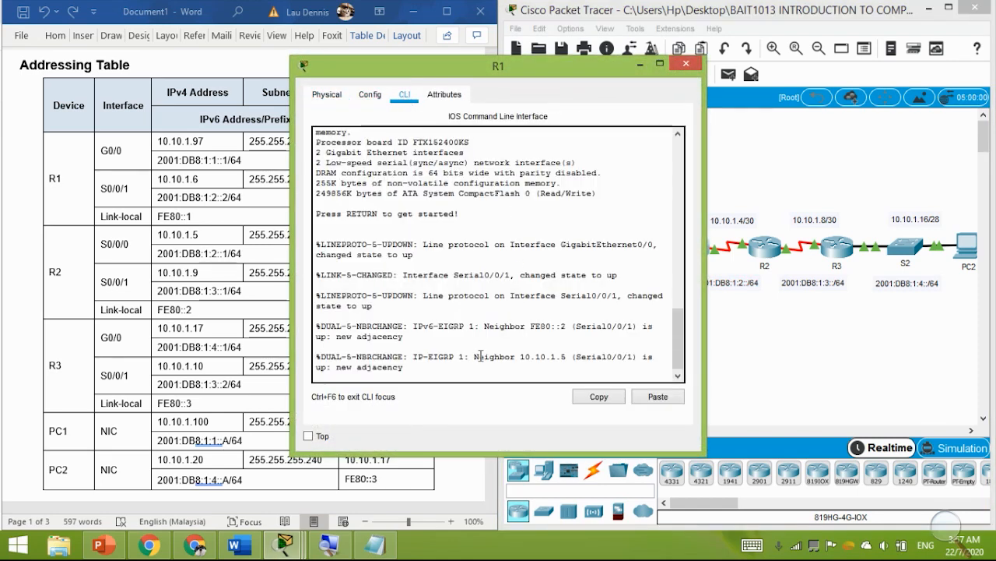
key("Return")
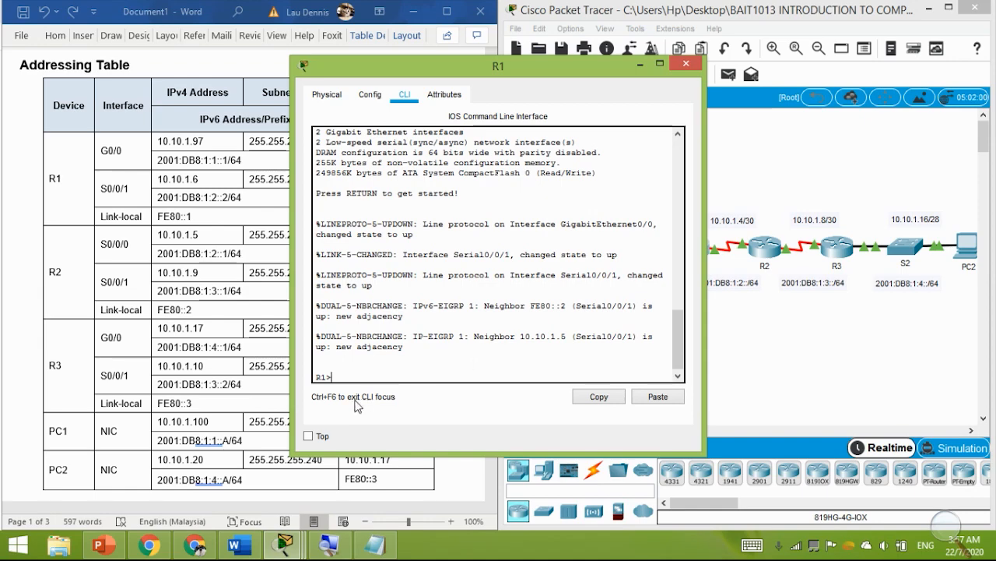
key("super+plus")
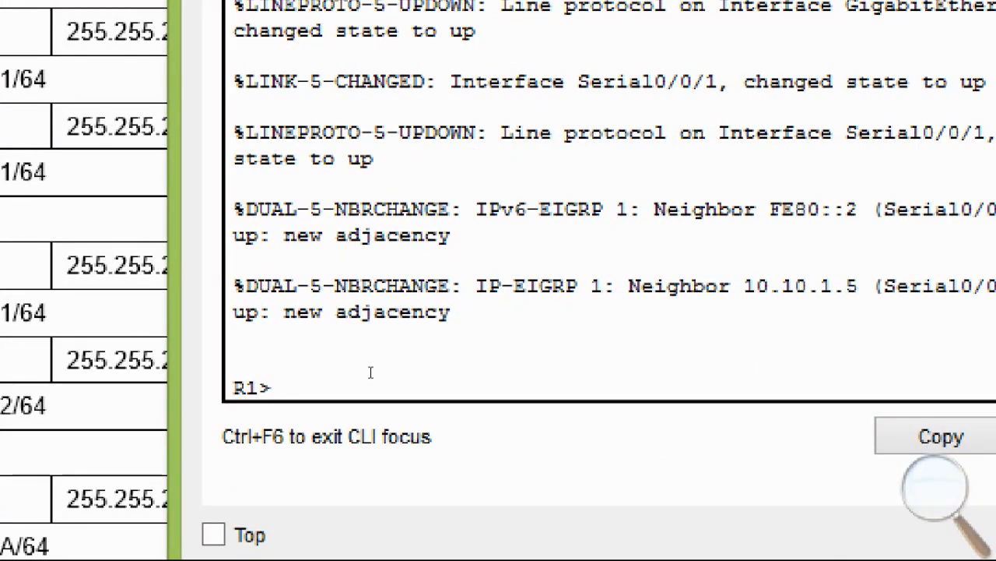
type("show ip ")
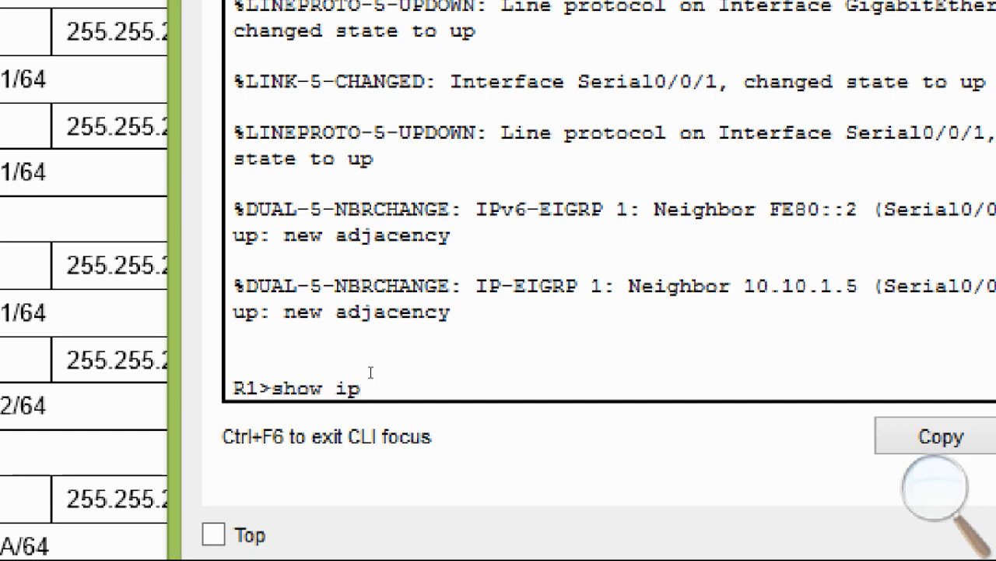
type("interface brift")
key("BackSpace")
key("BackSpace")
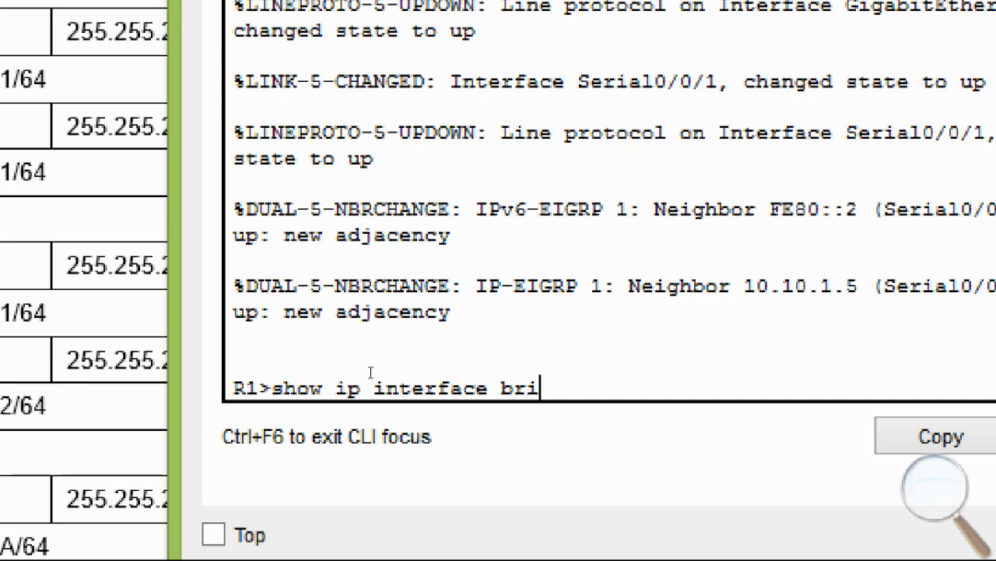
type("ef")
key("Return")
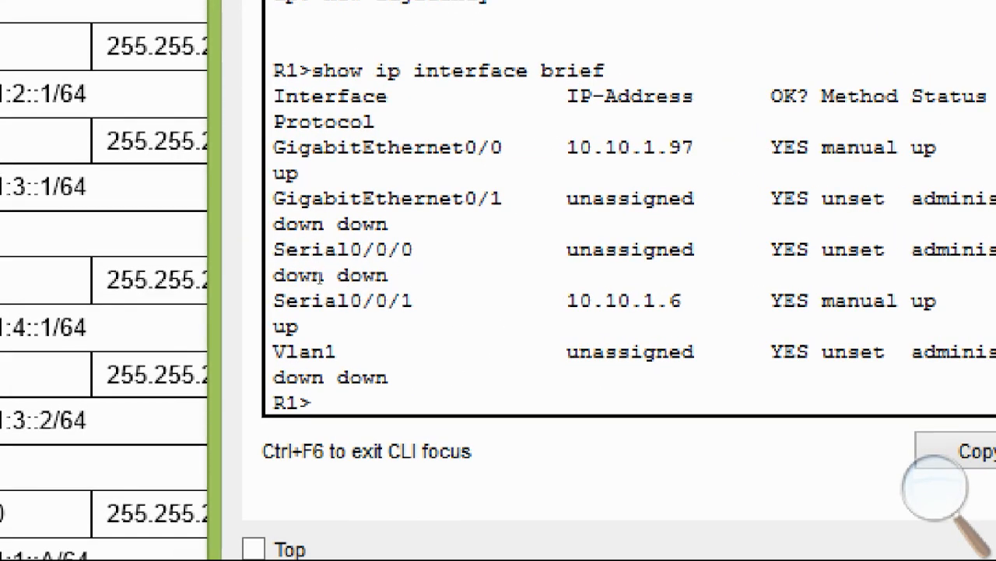
Examine the IP address assigned to GigabitEthernet0/0 in R1's interface summary, and close the R1 window.
mouse_move(318, 258)
left_mouse_down()
mouse_move(345, 251)
mouse_move(326, 258)
left_mouse_up()
left_click(325, 258)
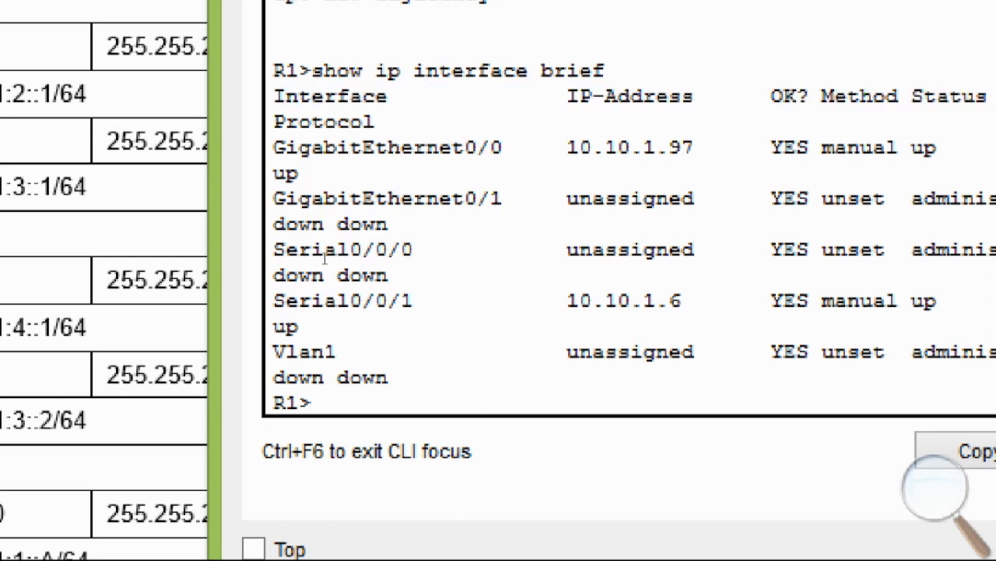
left_click_drag(439, 255, 492, 255)
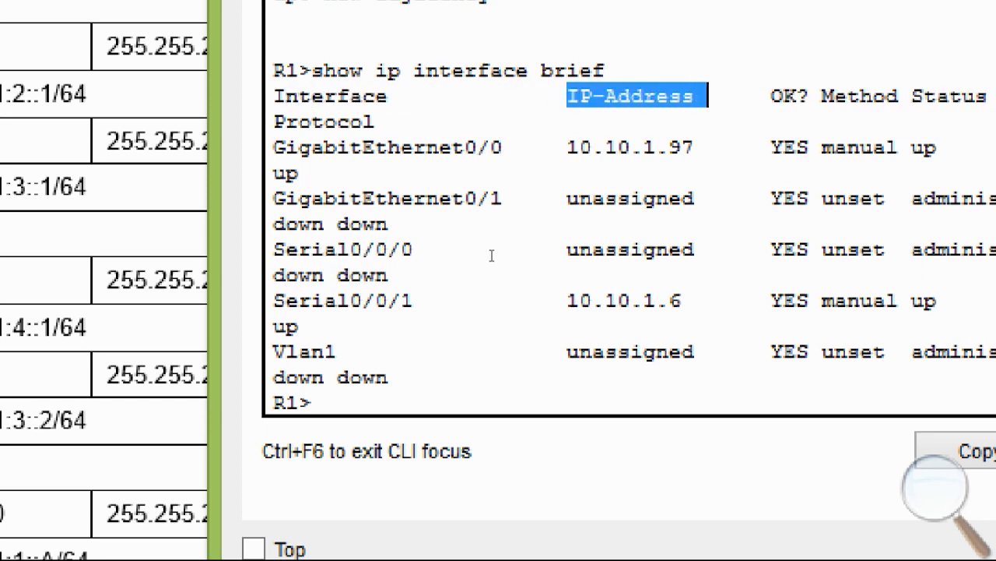
left_click(492, 266)
left_click(320, 274)
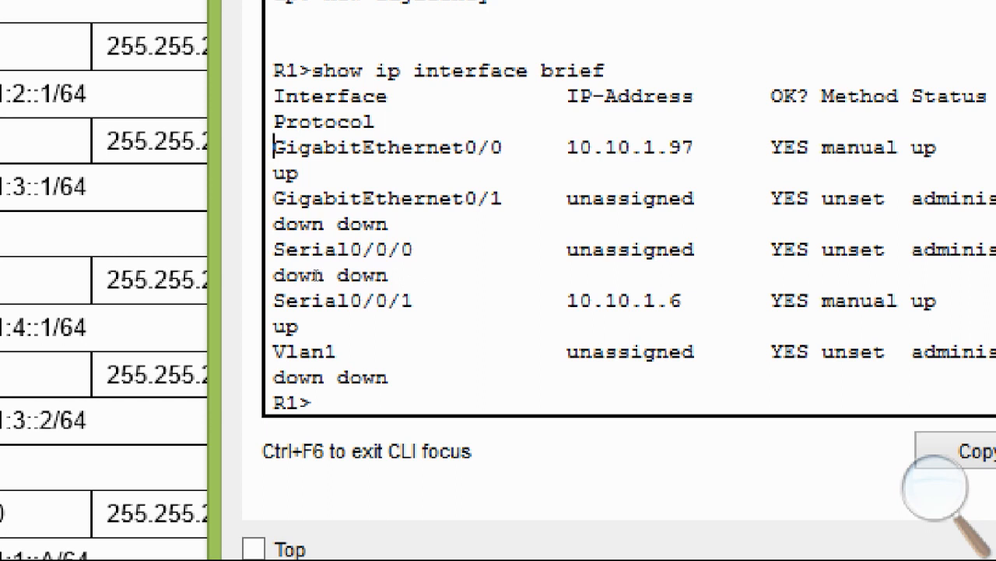
key("shift+Right")
key("shift+Right")
key("shift+Right")
key("shift+Right")
key("shift+Right")
key("shift+Right")
key("shift+Right")
key("shift+Right")
key("shift+Right")
key("shift+Right")
key("shift+Right")
key("shift+Right")
key("shift+Right")
key("shift+Right")
key("shift+Right")
key("shift+Right")
key("shift+Right")
key("shift+Right")
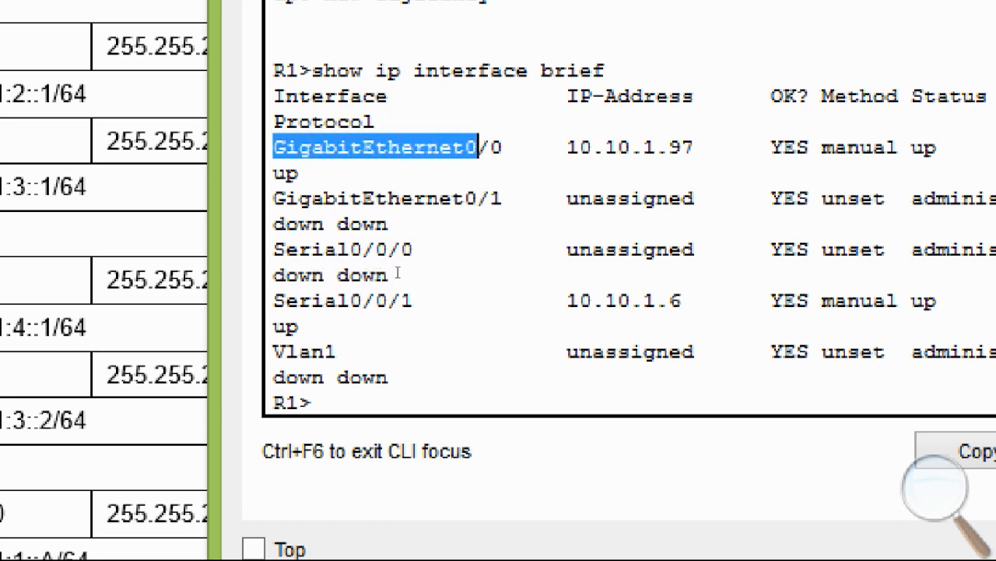
key("shift+Right")
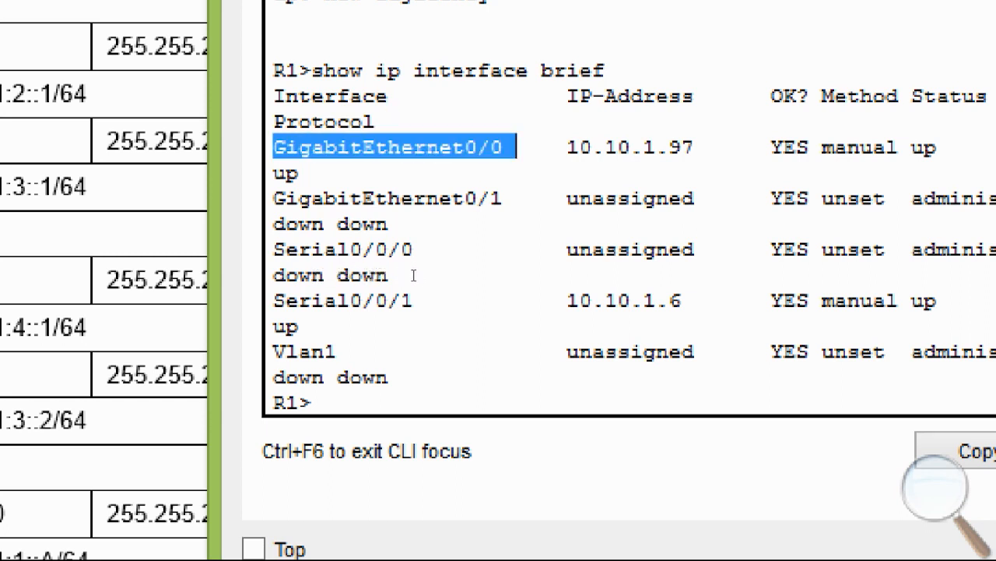
key("Right")
key("Right")
key("Right")
key("Right")
key("shift+Right")
key("shift+Right")
key("shift+Right")
key("shift+Right")
key("shift+Right")
key("shift+Right")
key("shift+Right")
key("shift+Right")
key("shift+Right")
key("shift+Right")
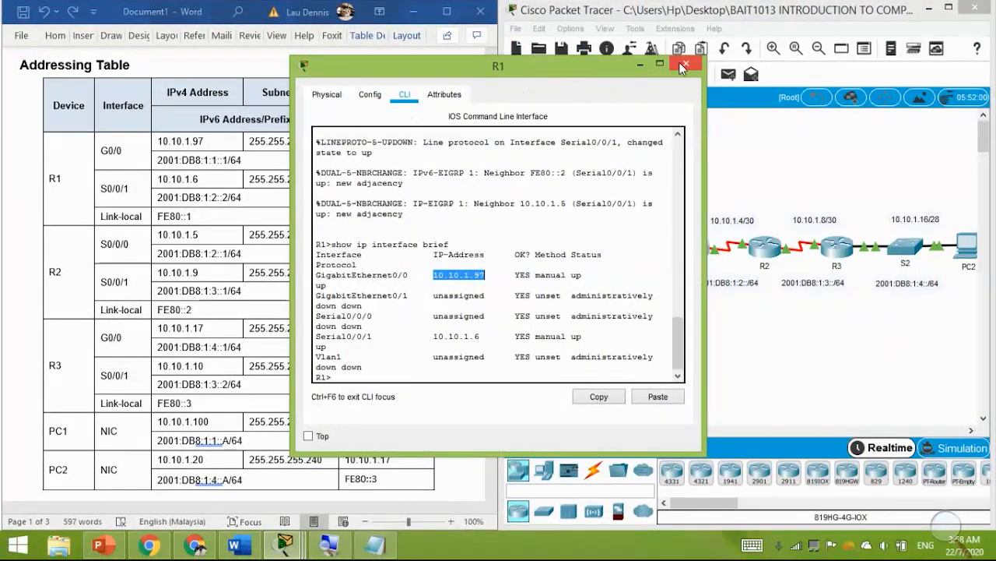
left_click(682, 64)
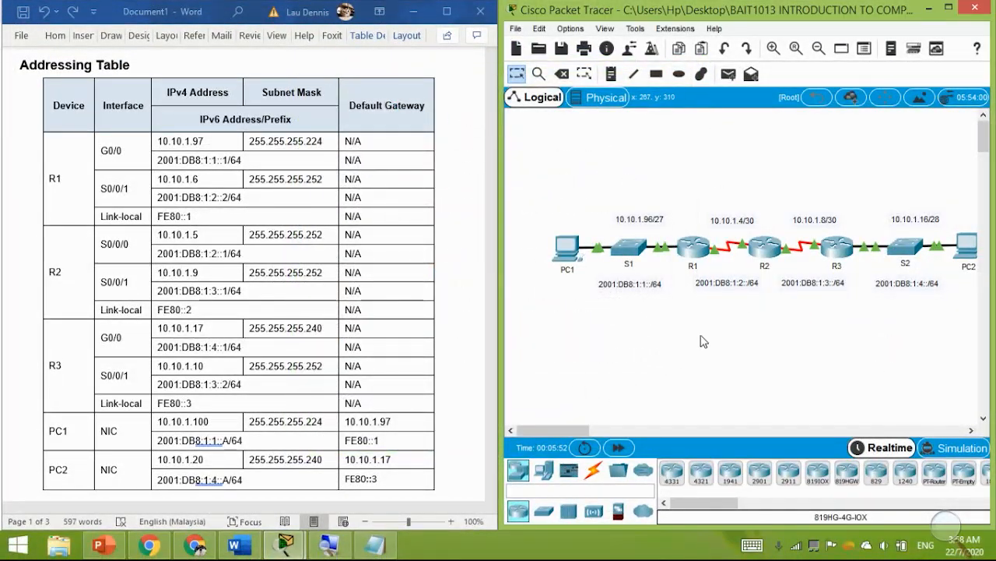
Open PC2's Command Prompt and place its window beside the Word Addressing Table.
left_click(966, 246)
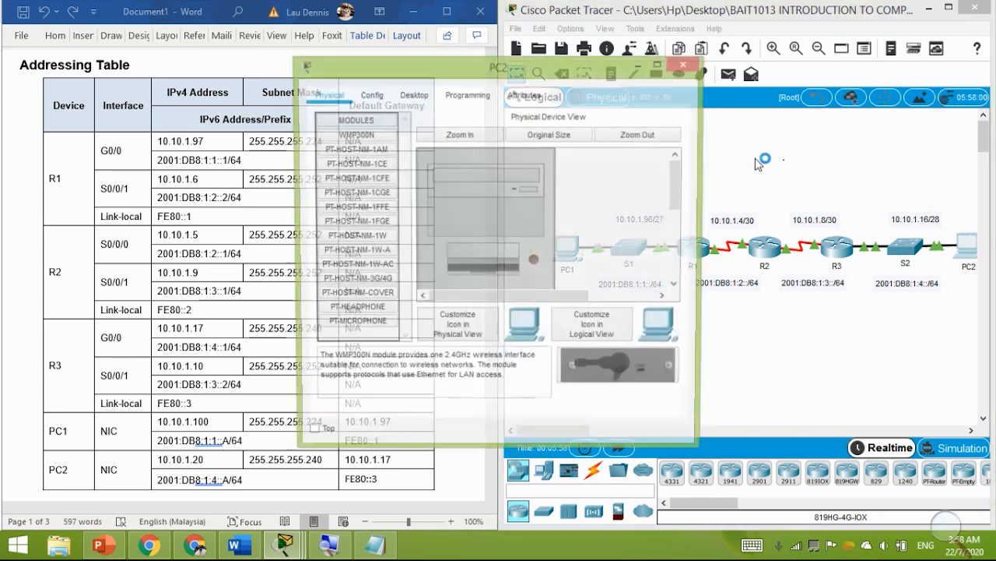
left_click(411, 94)
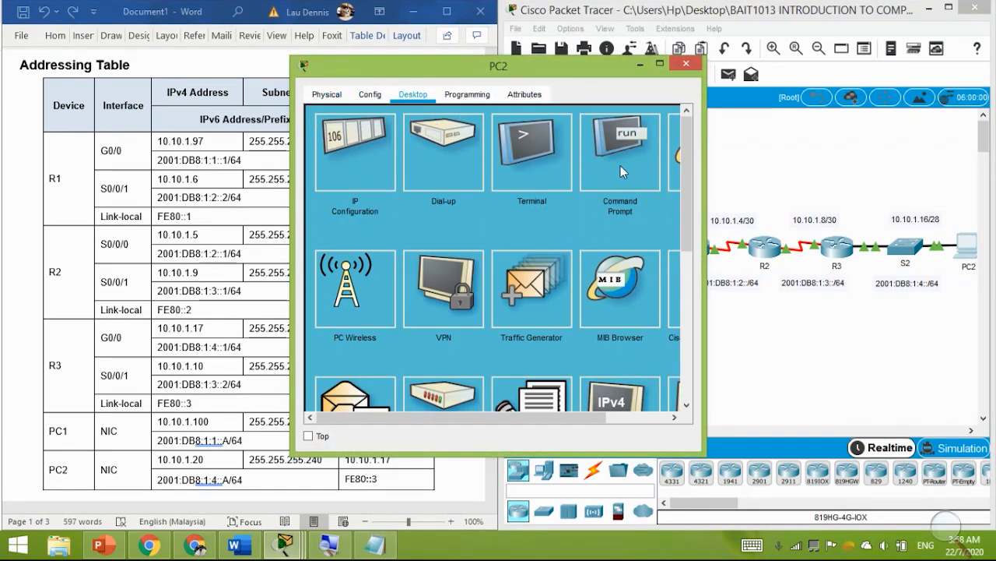
left_click(620, 165)
left_click(455, 70)
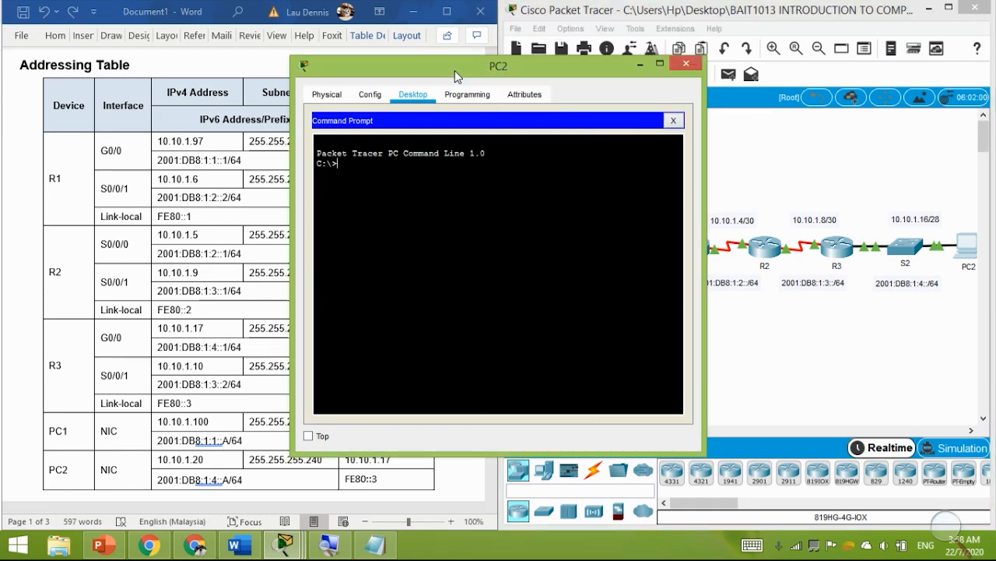
left_click_drag(455, 71, 659, 59)
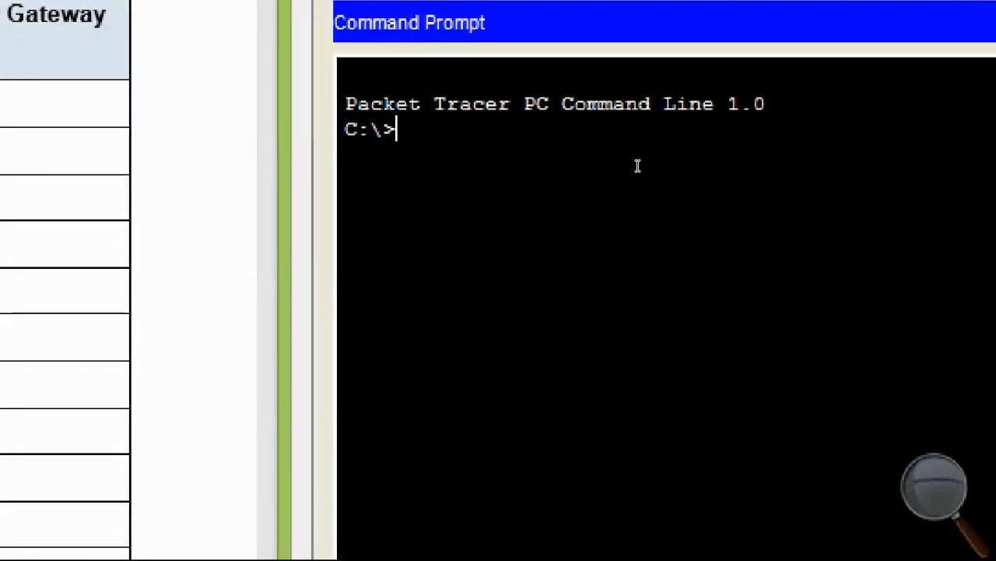
Copy PC2's command tracert 10.10.1.100 from the 7.3.2.5.txt notes and paste it into PC2's Command Prompt.
type("tracert")
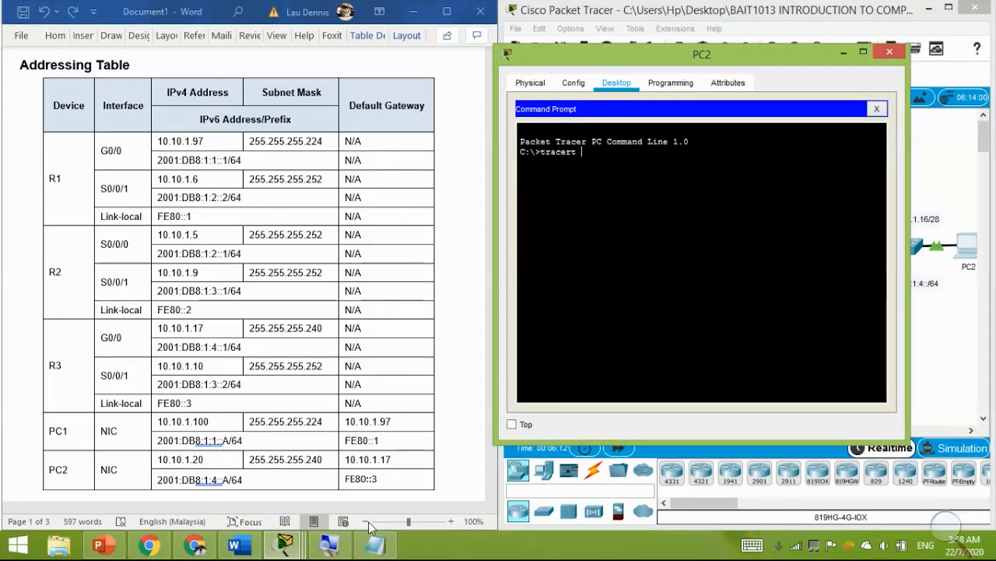
left_click(380, 545)
left_click(740, 423)
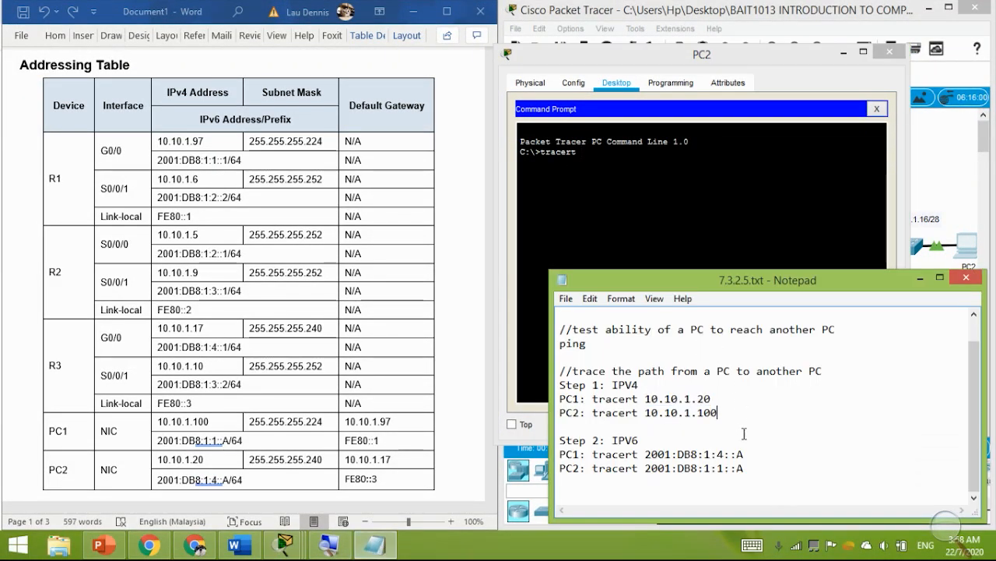
left_click_drag(718, 413, 592, 415)
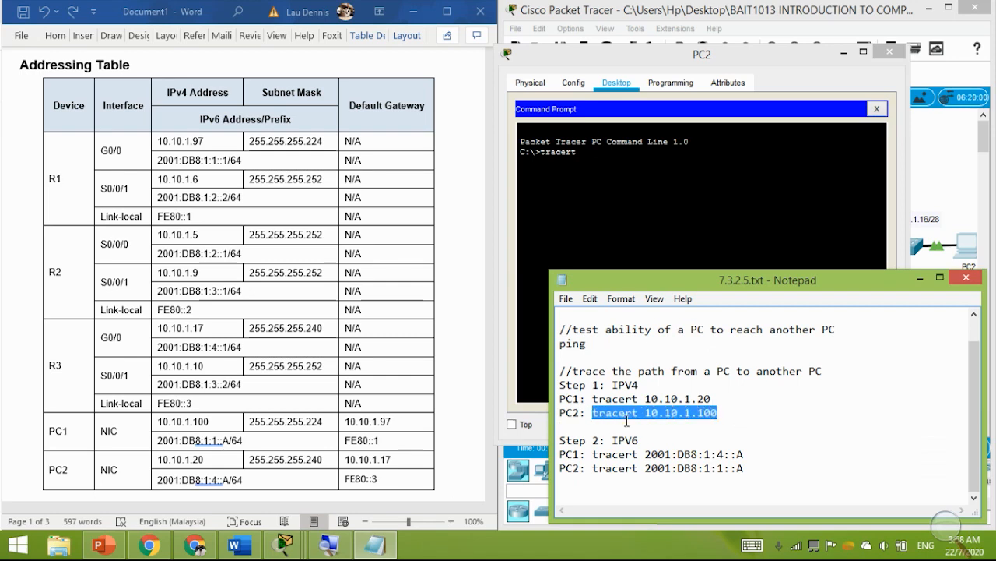
key("ctrl+c")
left_click(654, 164)
right_click(642, 164)
left_click(680, 192)
Remove the duplicate tracert word from PC2's command line and run tracert 10.10.1.100.
key("Home")
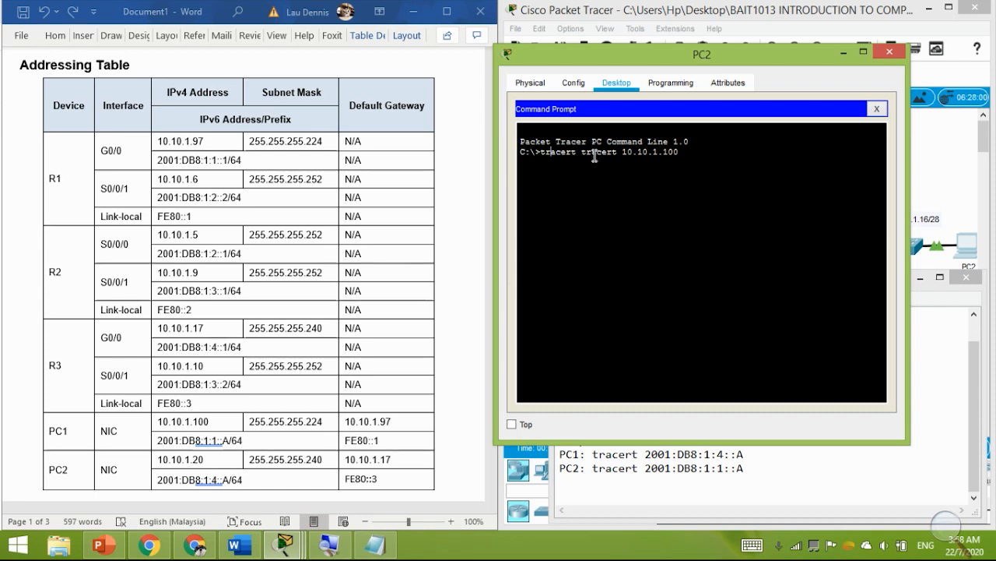
key("Delete")
key("Delete")
key("Delete")
key("Delete")
key("Delete")
key("Delete")
key("Delete")
key("Delete")
key("Left")
key("Left")
key("Left")
key("Left")
key("Left")
key("Left")
key("Left")
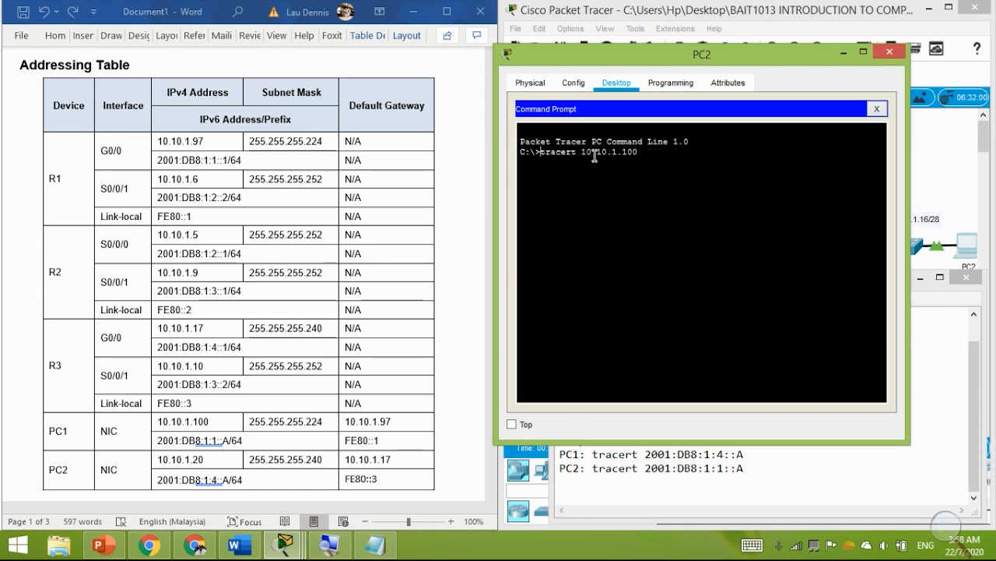
key("Return")
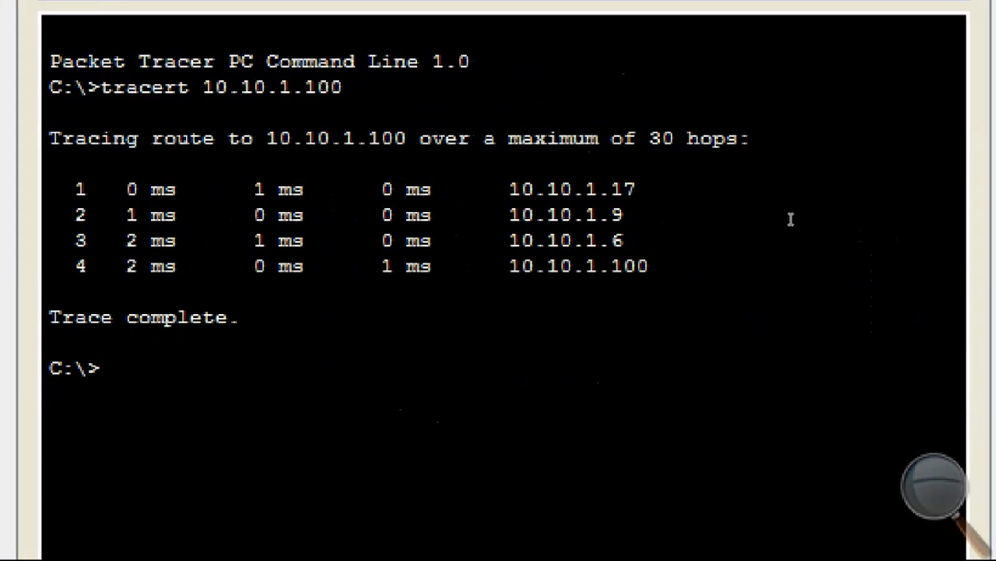
Match each hop address in PC2's IPv4 trace with its device and interface in the Addressing Table, and close the PC2 window.
mouse_move(650, 267)
left_mouse_down()
mouse_move(701, 205)
mouse_move(686, 185)
left_mouse_up()
left_click(702, 217)
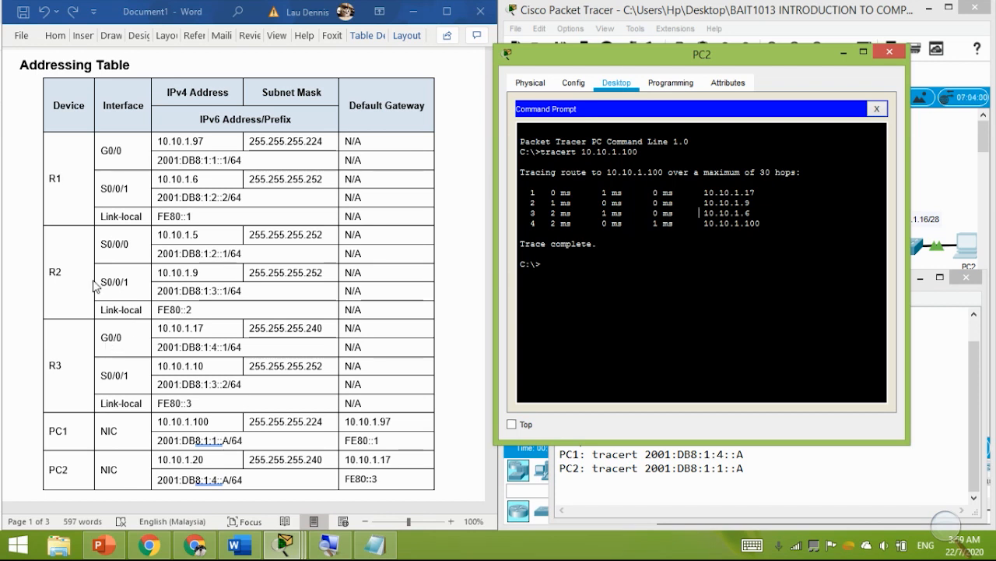
key("super+plus")
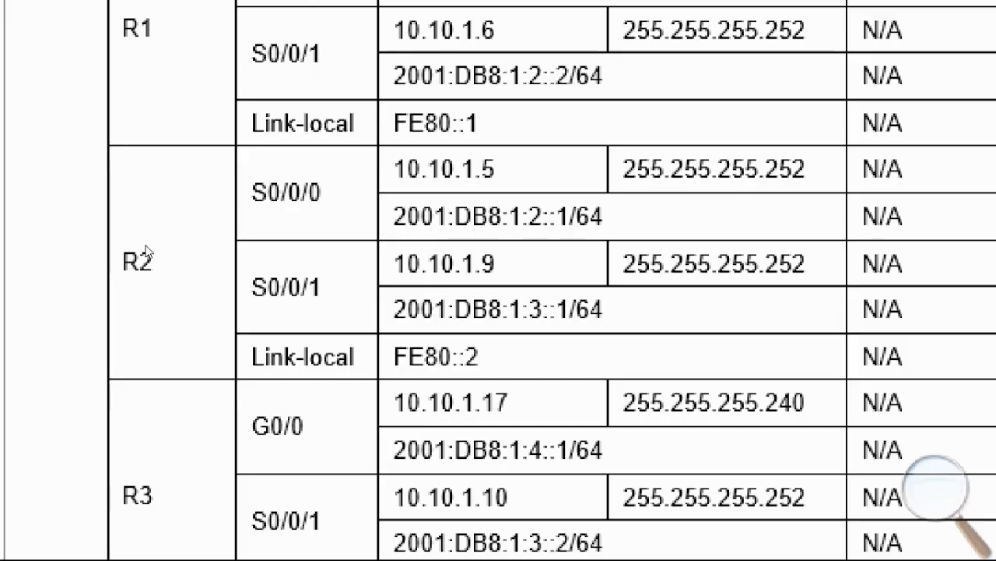
key("super+minus")
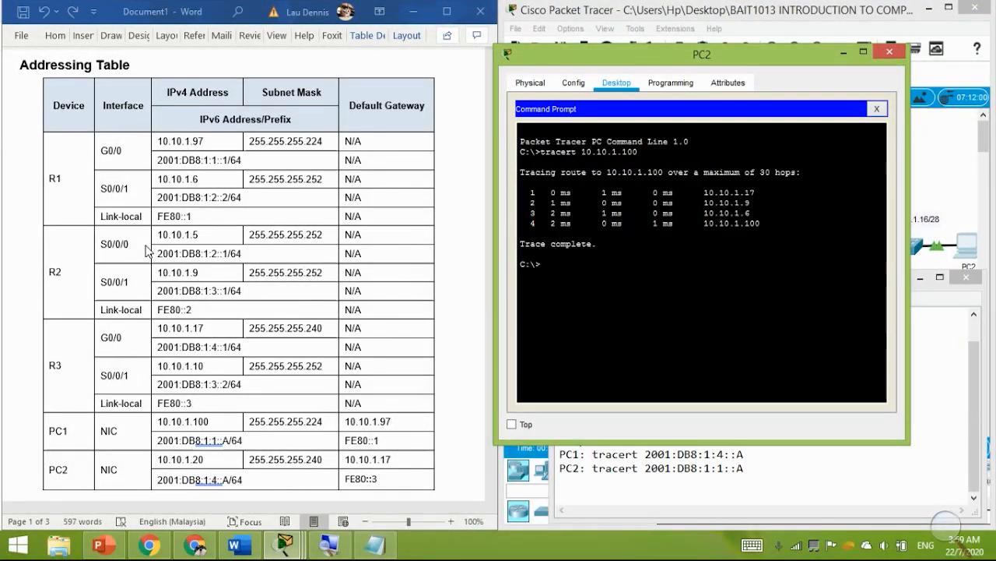
key("super+equal")
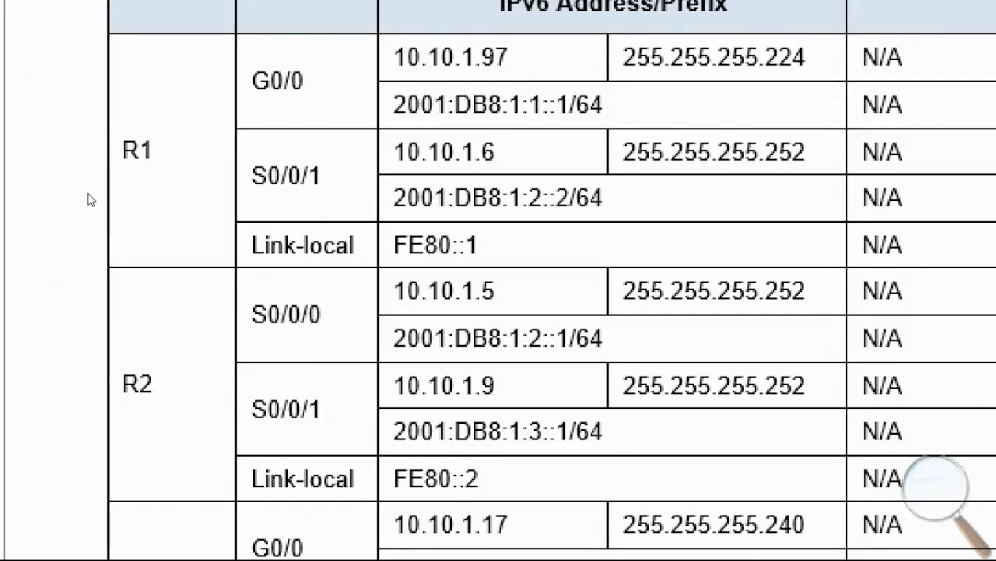
key("super+minus")
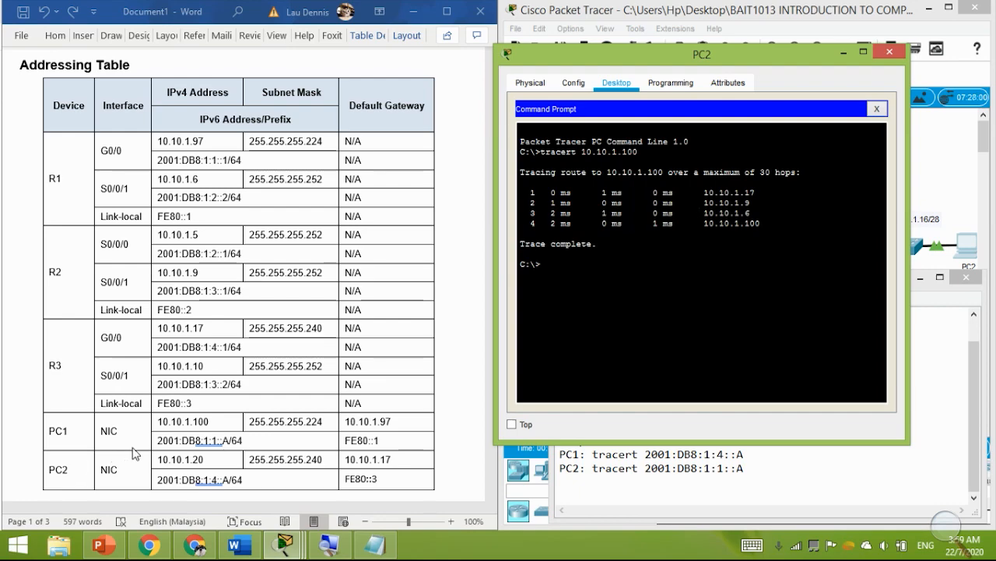
key("super+plus")
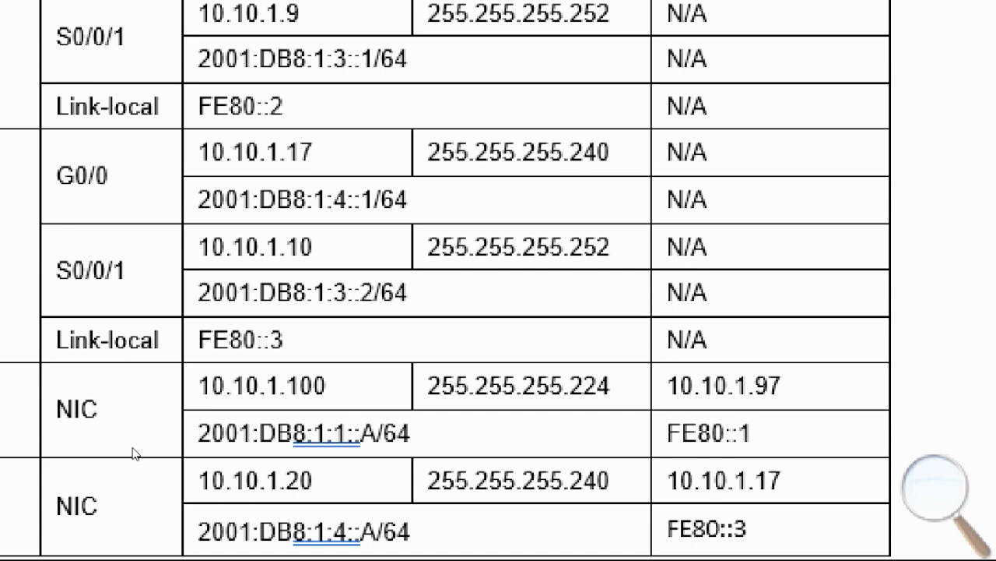
key("super+minus")
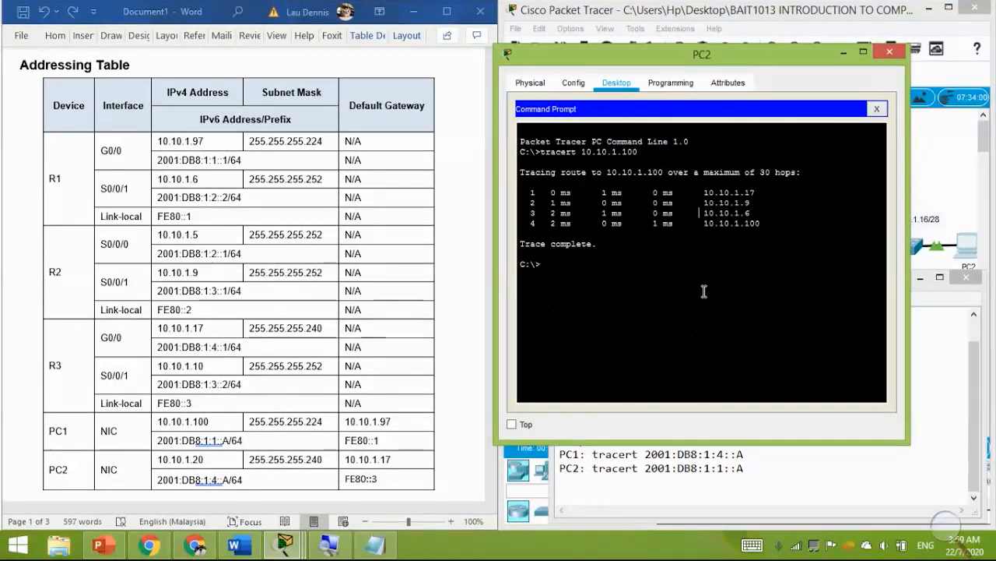
key("super+plus")
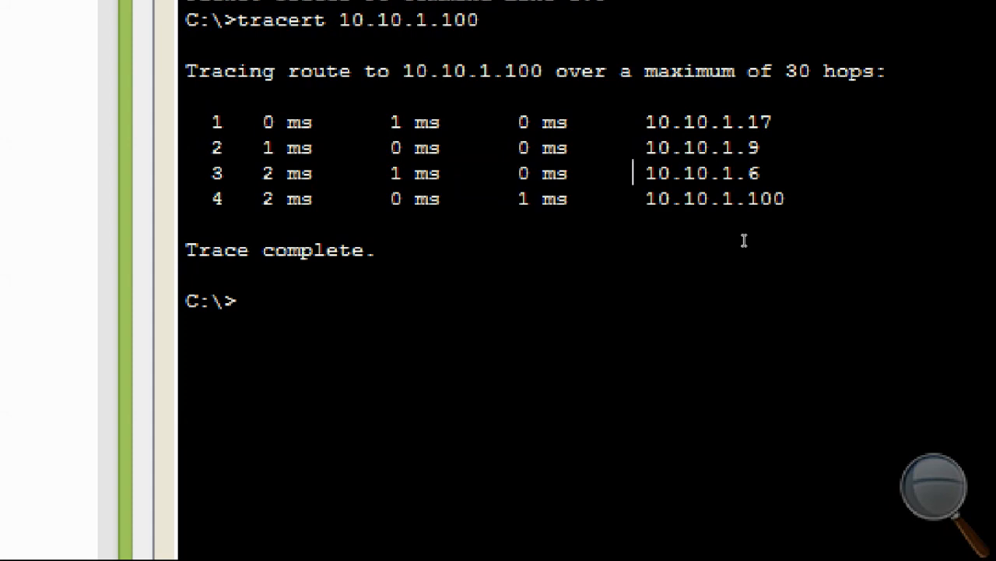
key("super+minus")
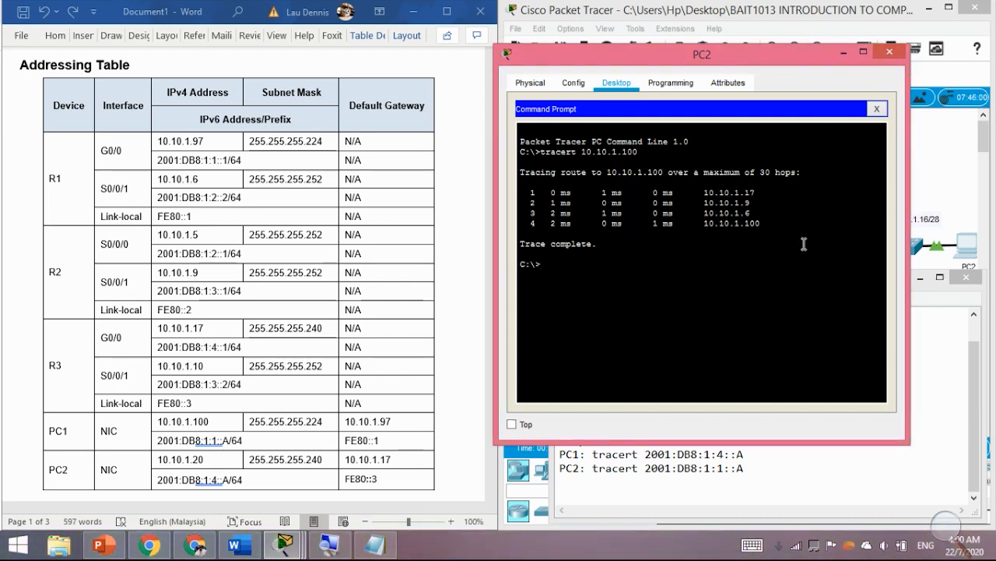
left_click(894, 55)
Review the IPv6 tracert commands in the 7.3.2.5.txt notes and open PC1's Command Prompt.
left_click(762, 410)
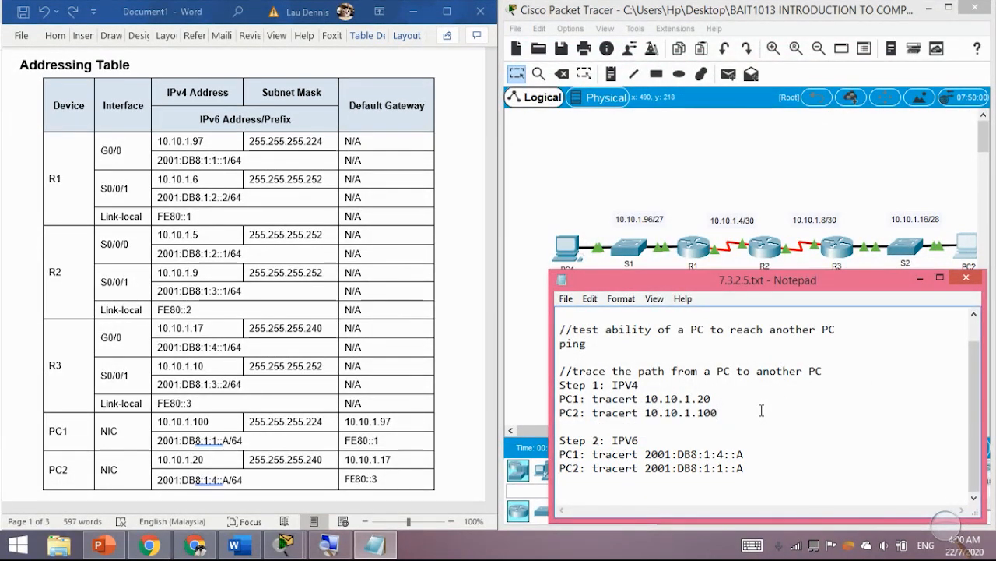
double_click(720, 453)
type("4")
left_click(243, 346)
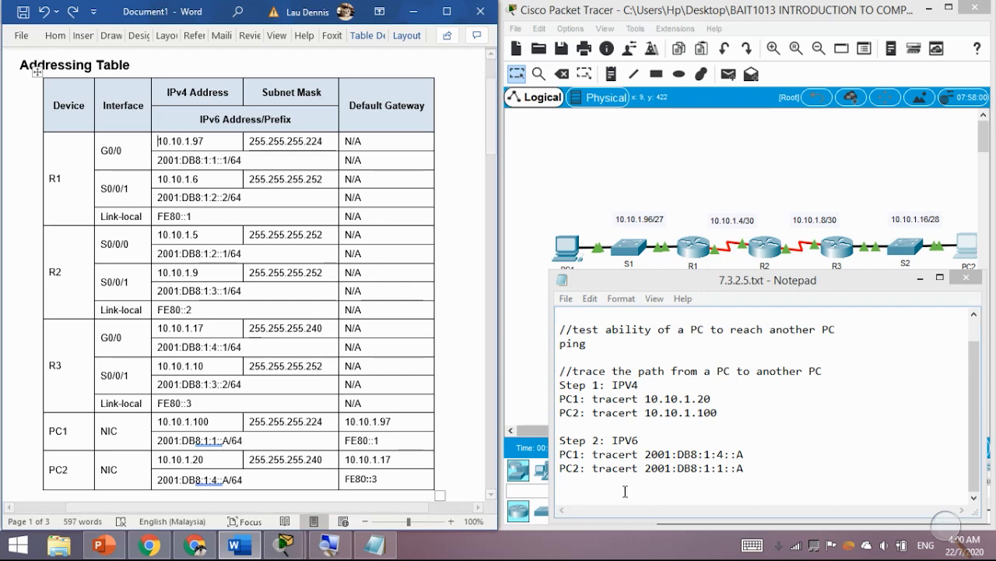
left_click(560, 274)
left_click(558, 265)
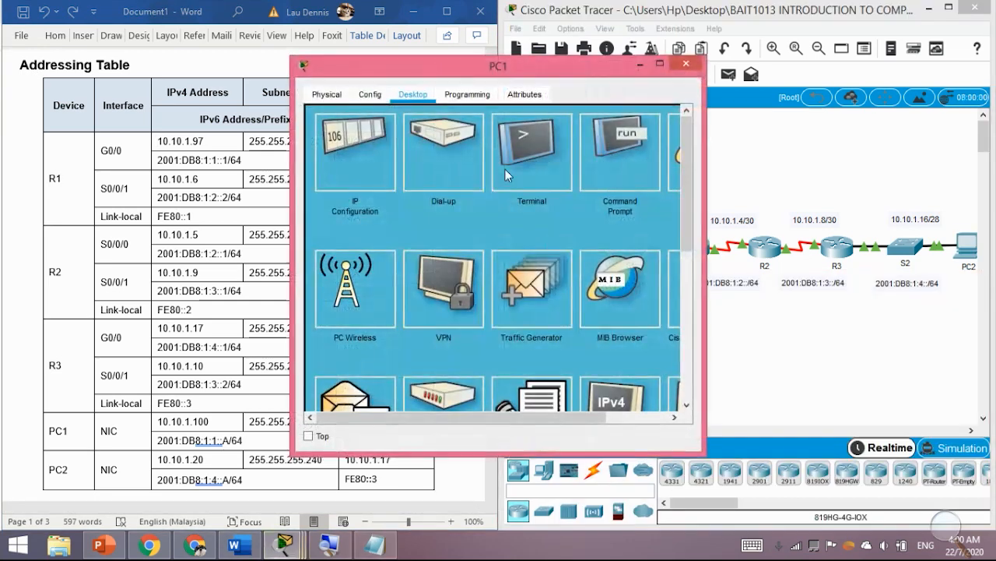
left_click(622, 148)
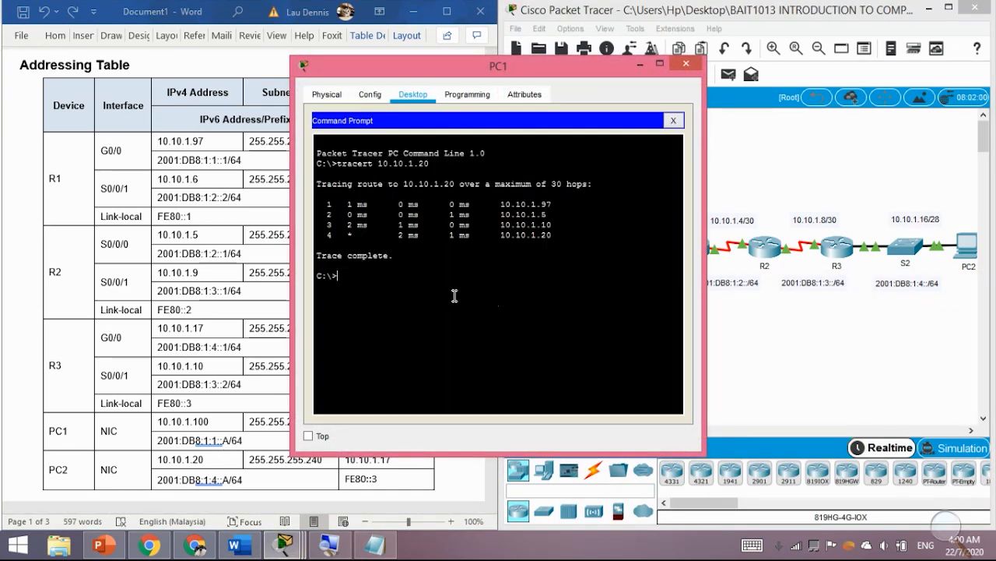
Run tracert 2001:DB8:1:4::A in PC1's Command Prompt, copying the IPv6 address from the notes.
key("super+plus")
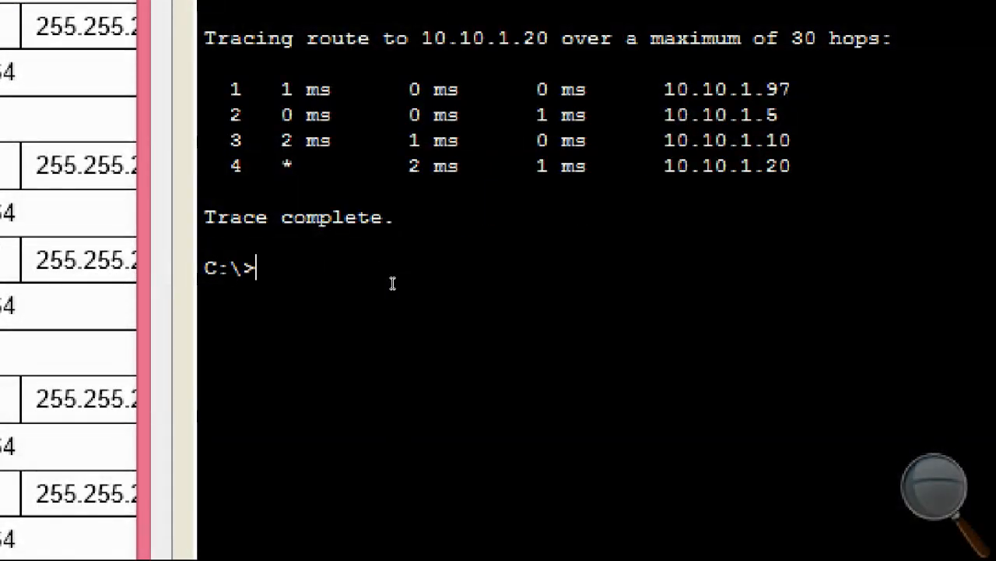
type("tracert")
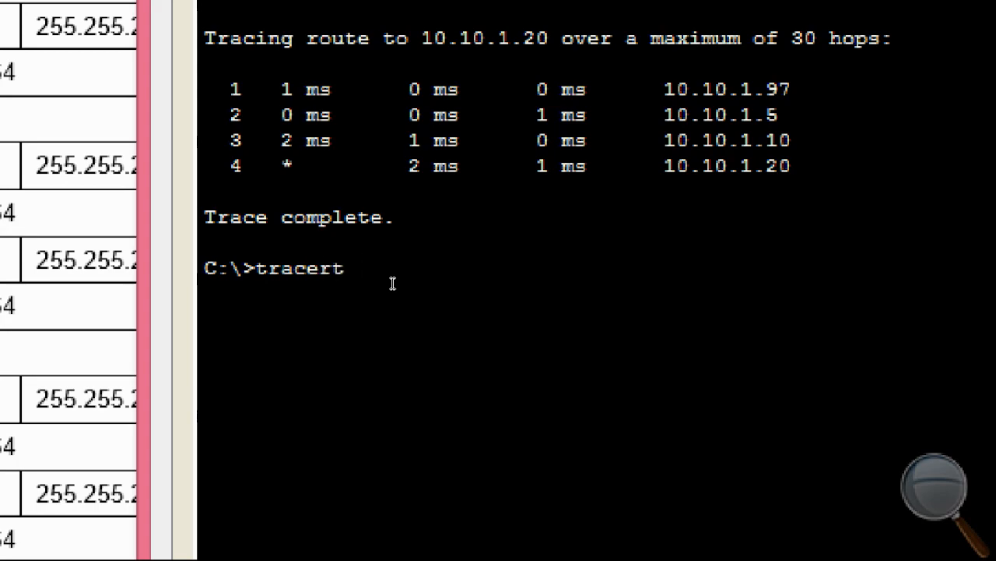
key("super+Escape")
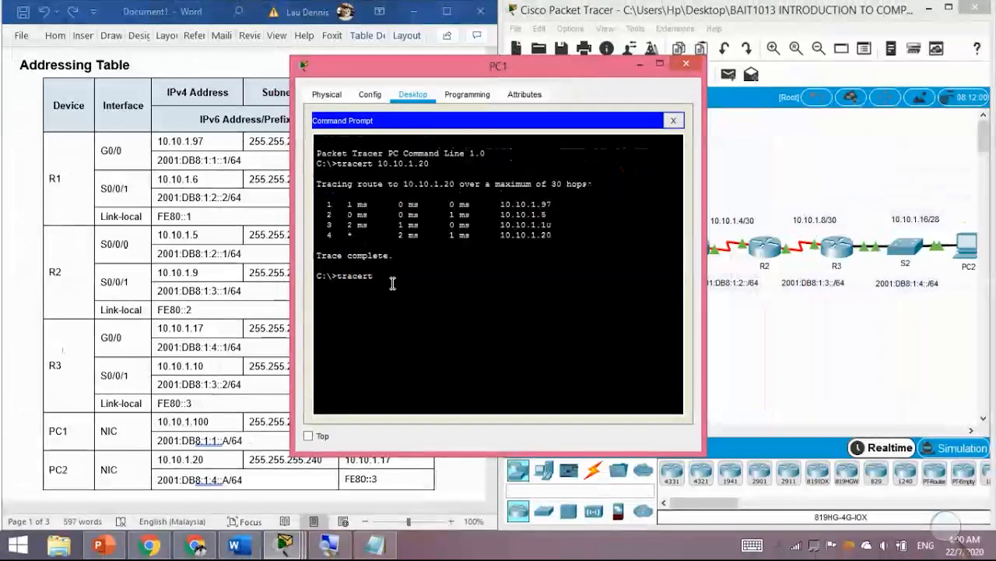
left_click(375, 545)
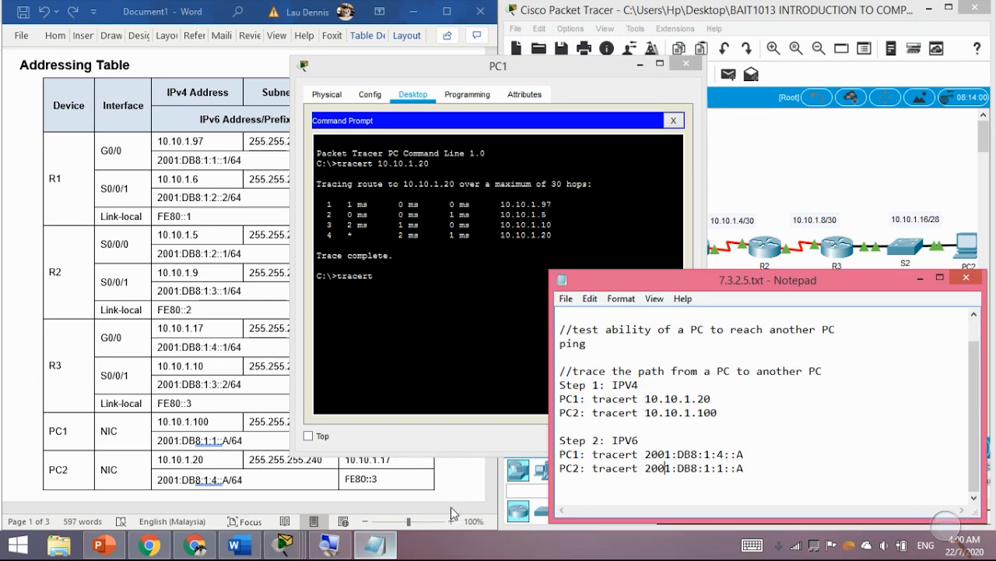
left_click_drag(754, 460, 654, 454)
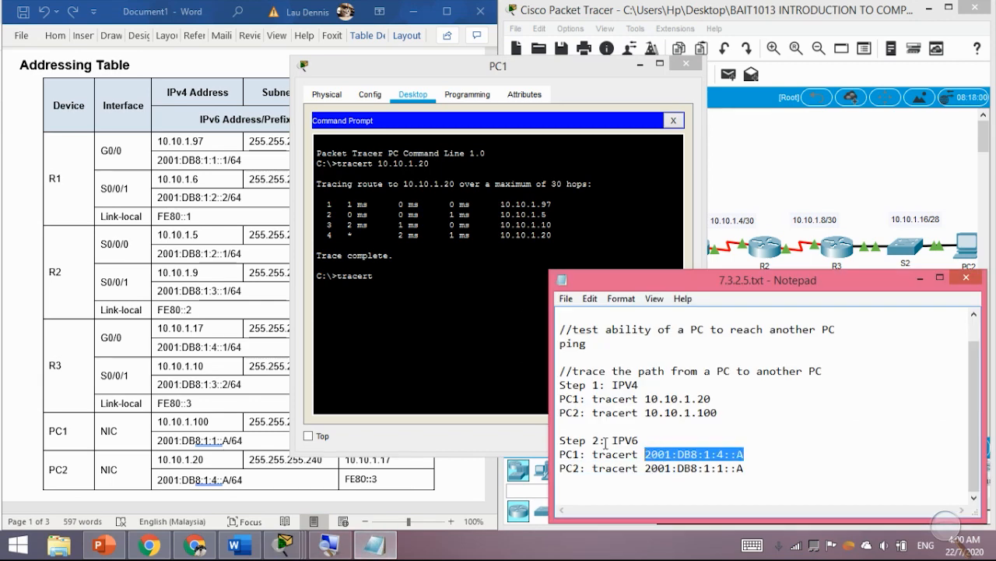
left_click(337, 246)
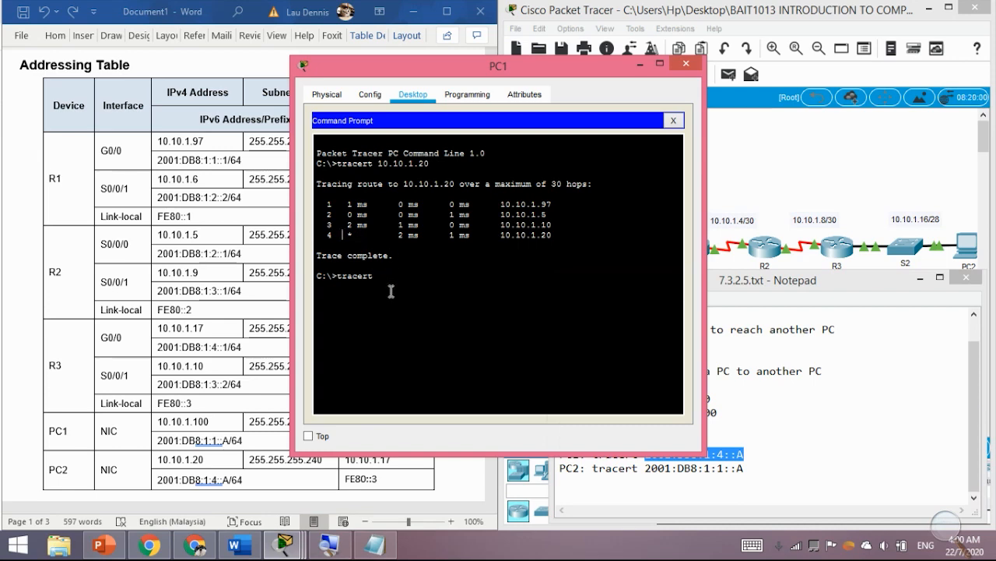
right_click(391, 291)
left_click(422, 317)
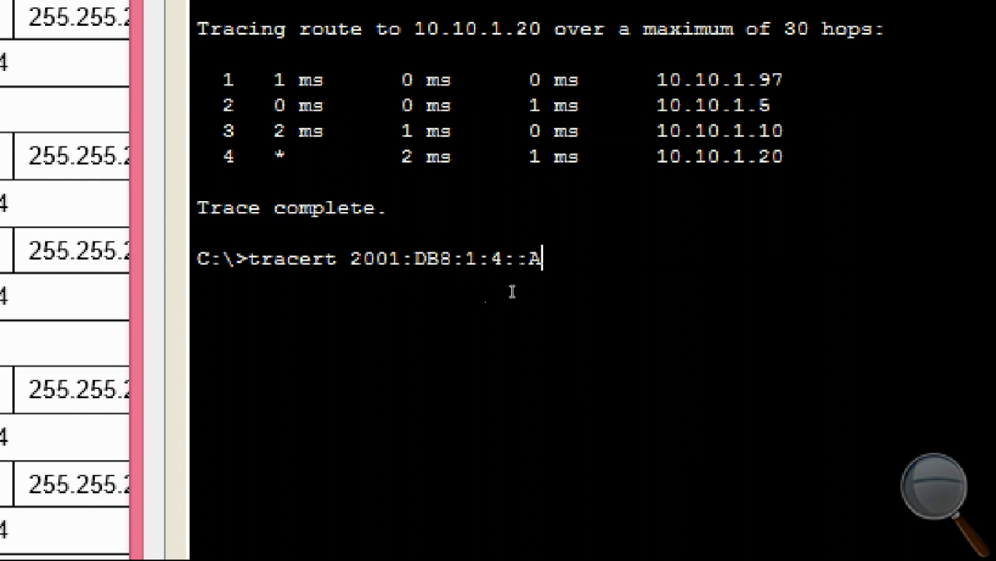
left_click_drag(467, 278, 224, 278)
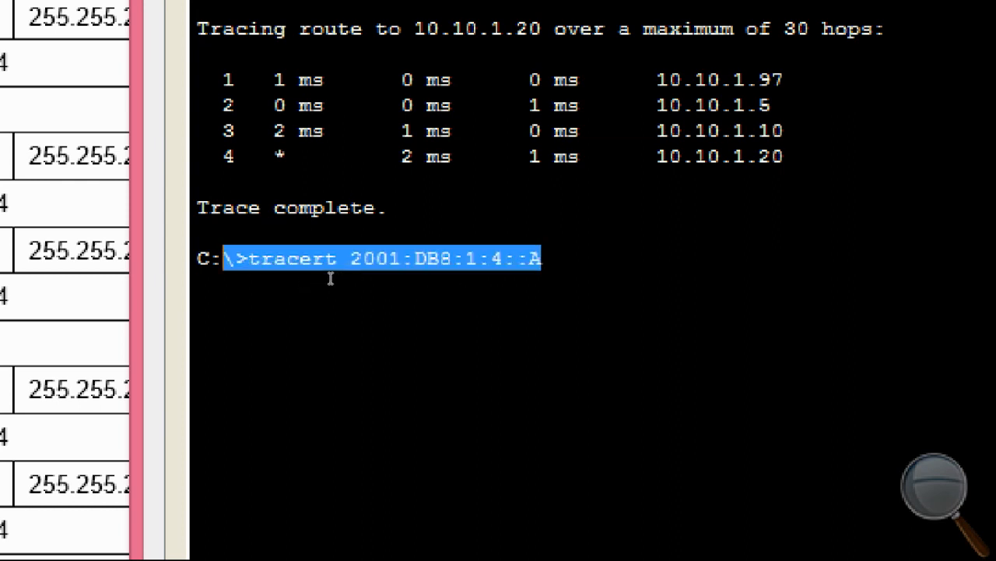
left_click(350, 301)
key("Return")
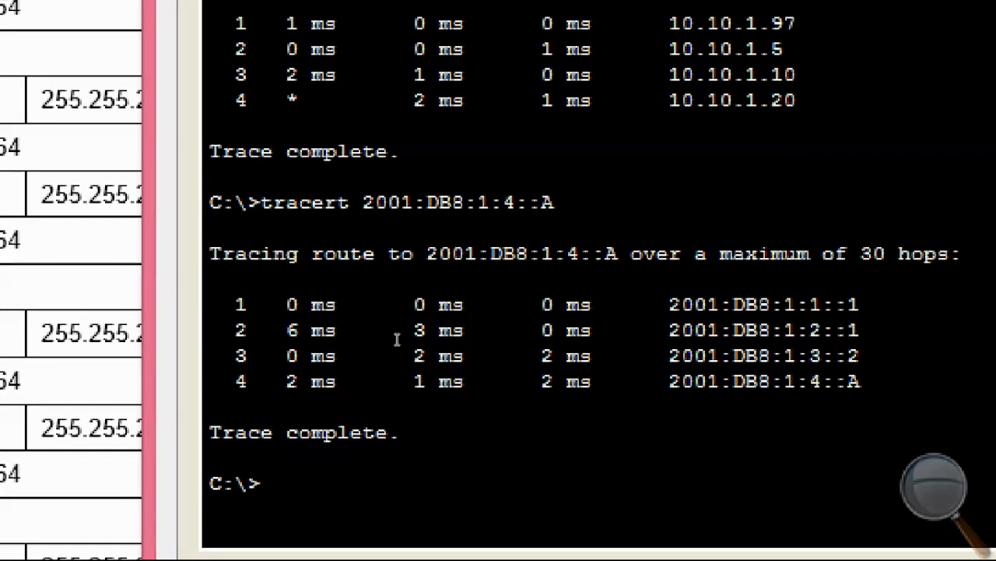
Examine the list of hop addresses in PC1's IPv6 trace.
left_click_drag(848, 438, 485, 372)
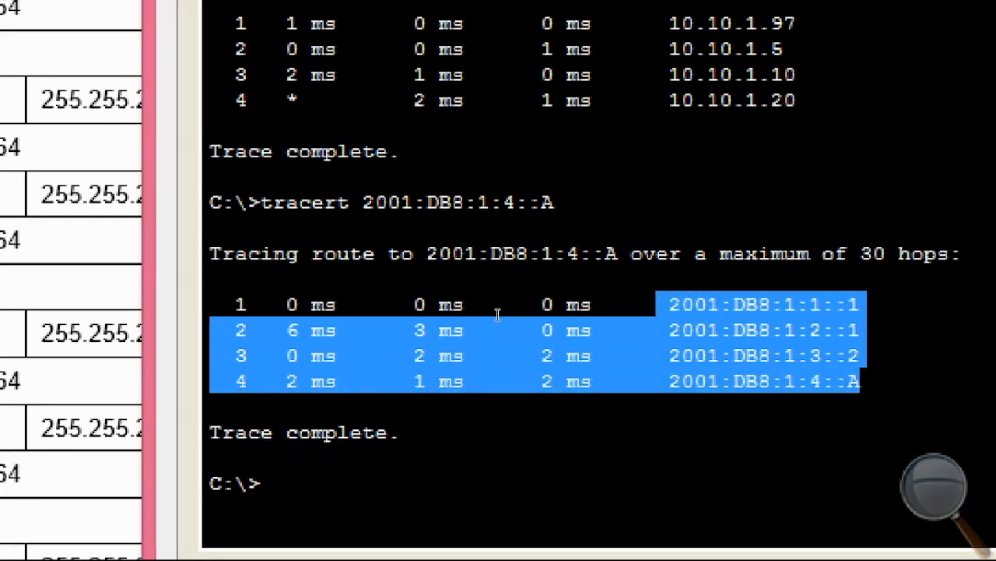
left_click_drag(498, 314, 298, 326)
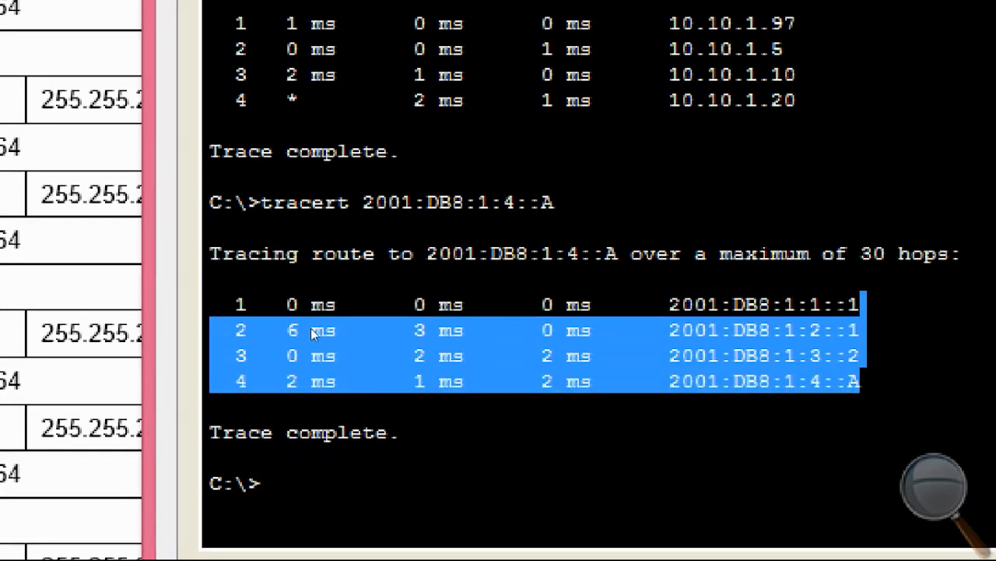
left_click(350, 336)
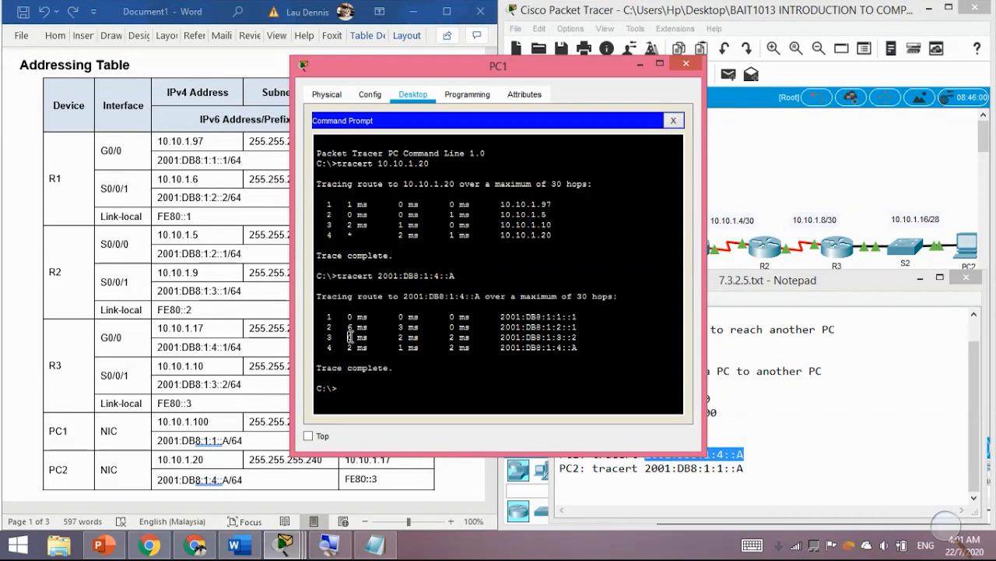
Match each hop address in PC1's IPv6 trace with its device and interface in the Addressing Table, and close the PC1 window.
left_click_drag(515, 70, 745, 34)
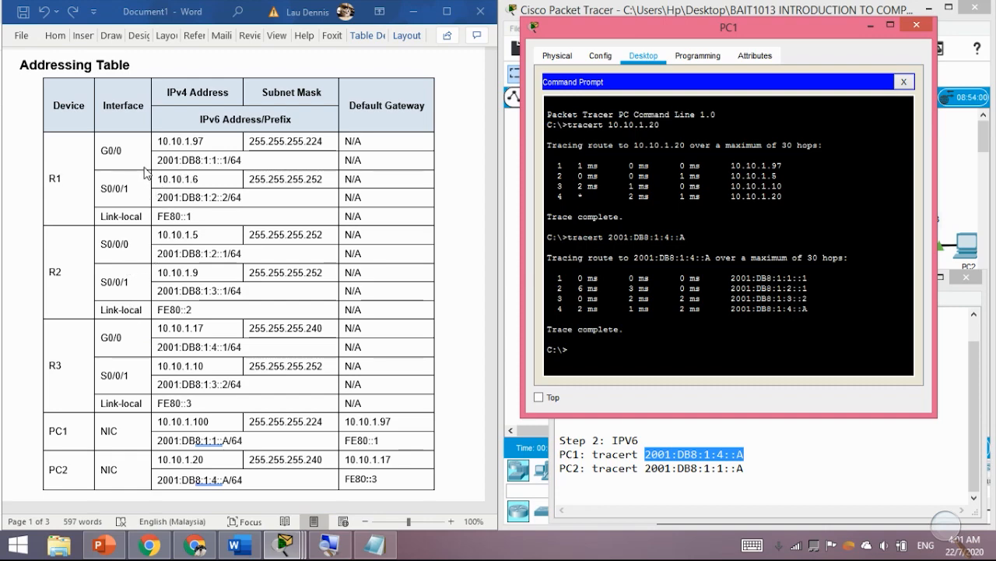
key("super+plus")
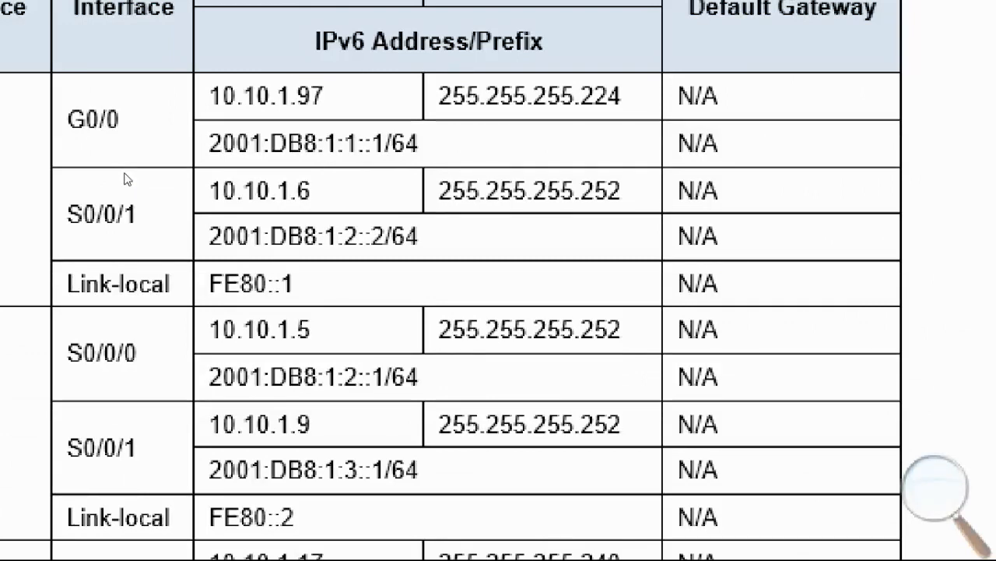
key("super+Escape")
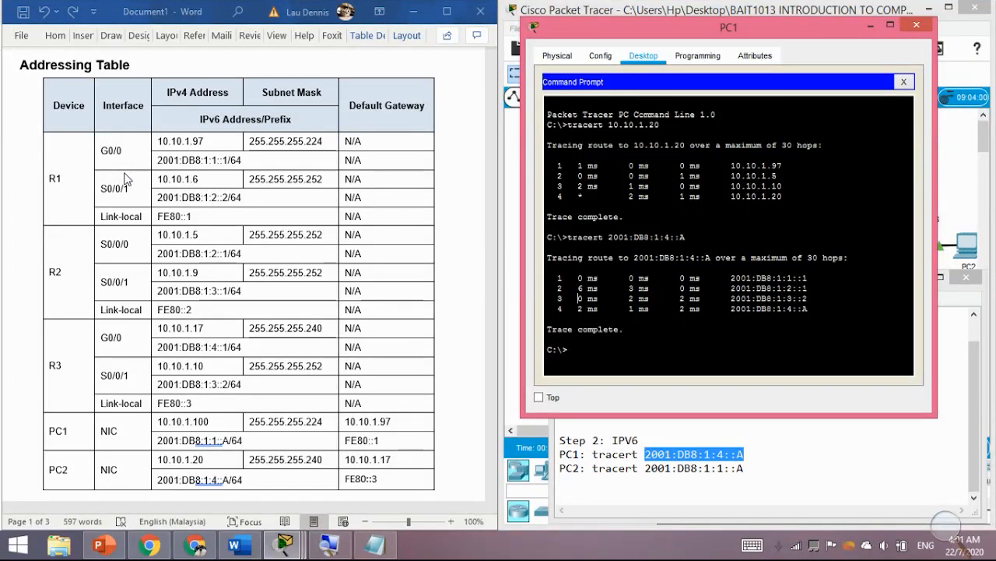
key("super+plus")
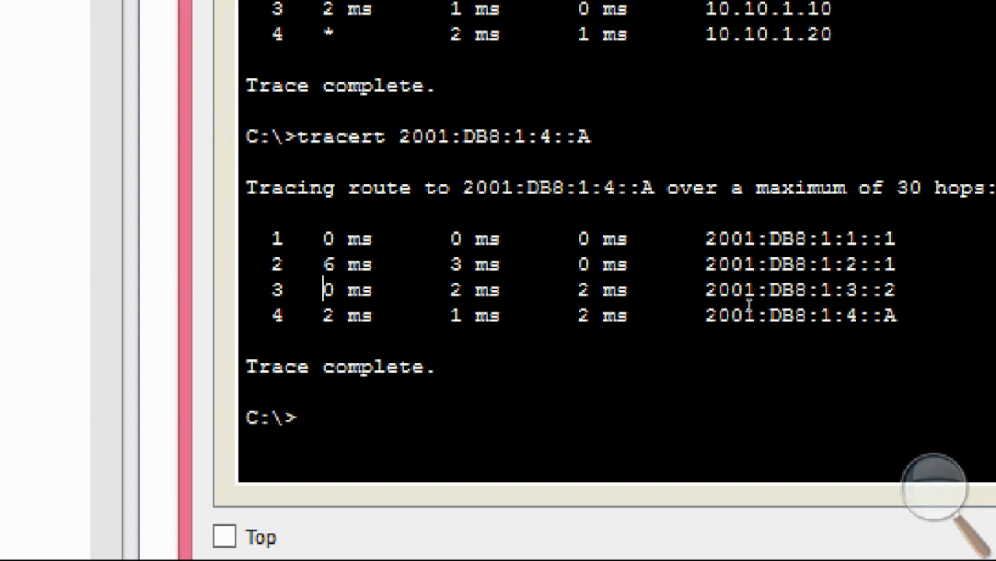
key("super+minus")
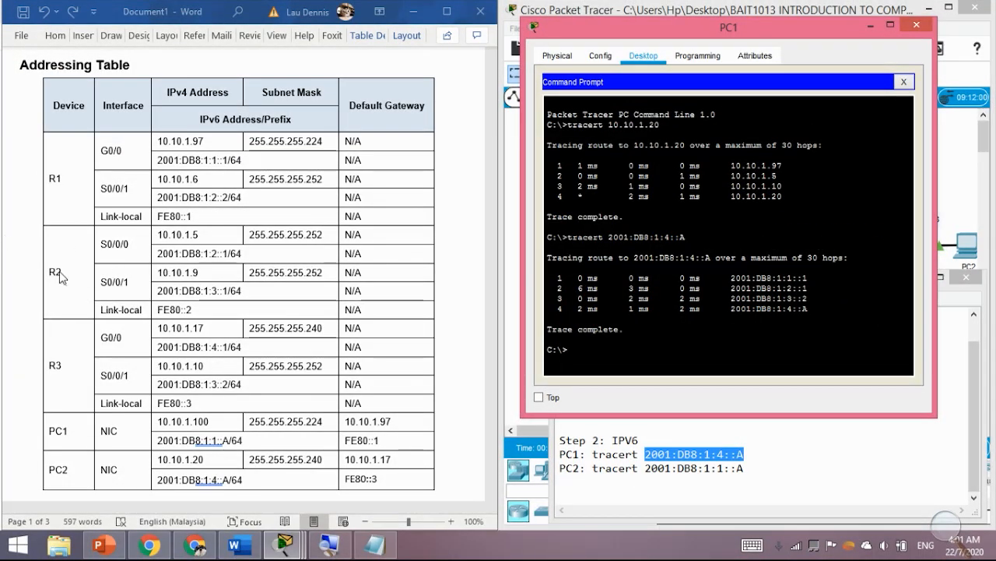
key("super+plus")
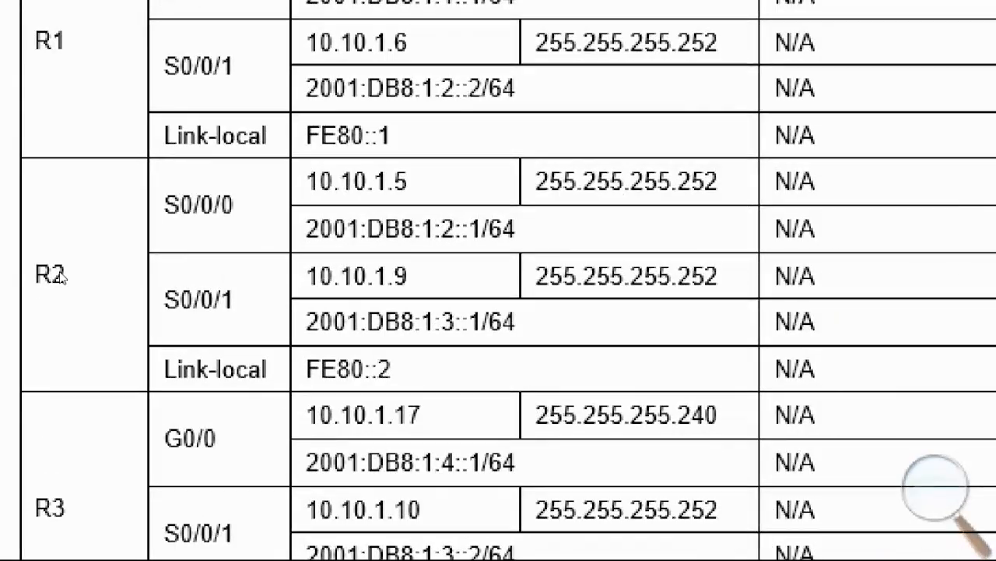
key("super+minus")
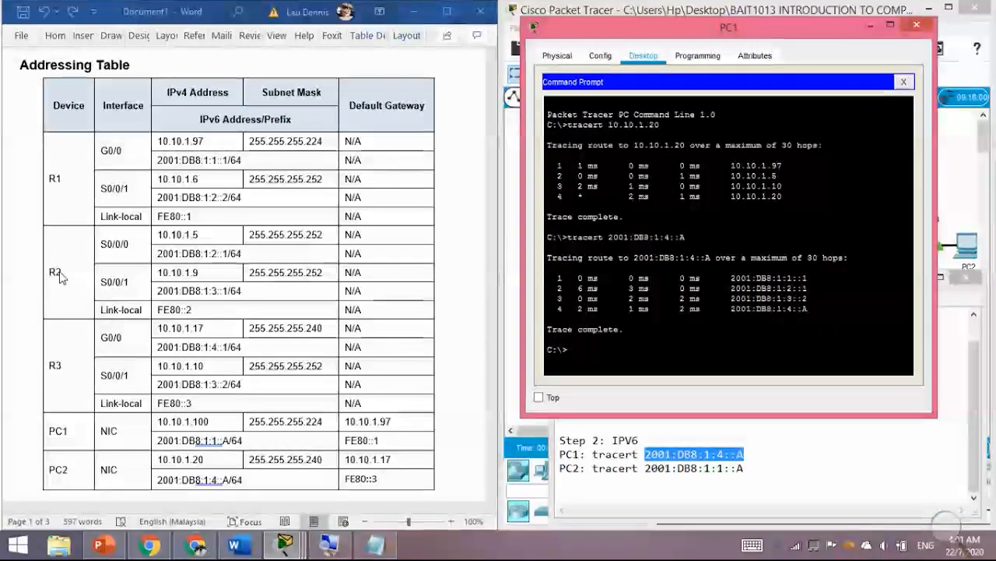
key("super+plus")
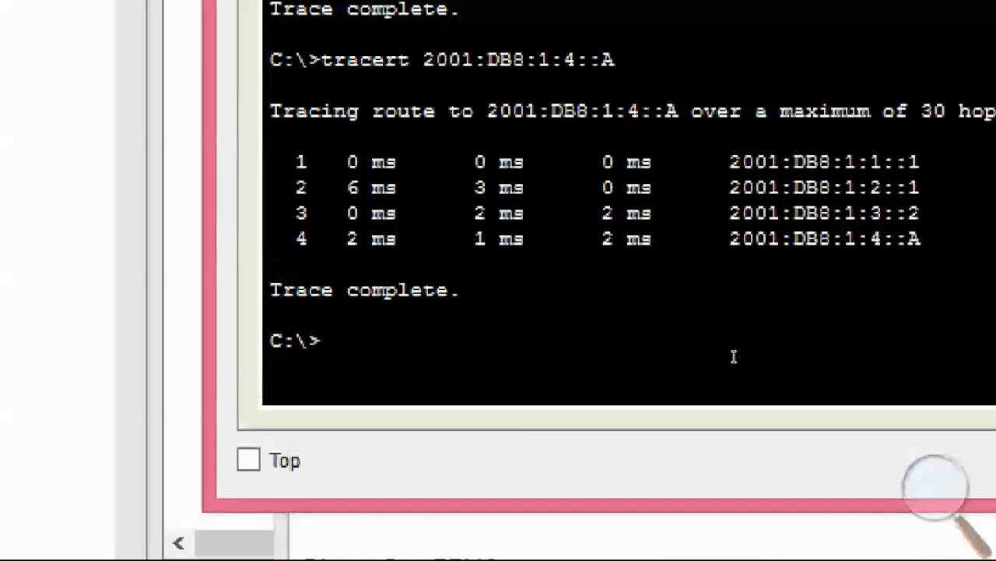
key("super+minus")
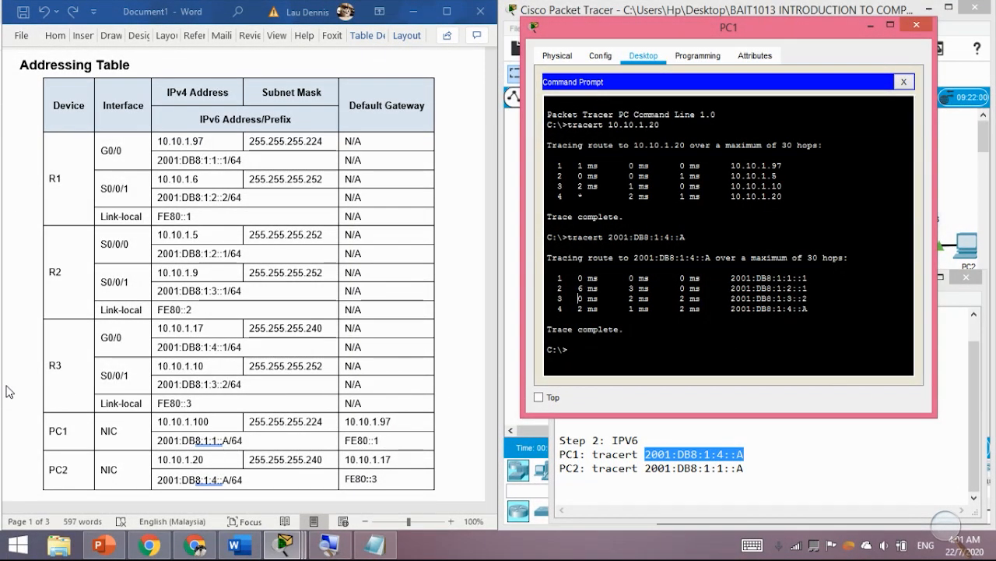
key("super+plus")
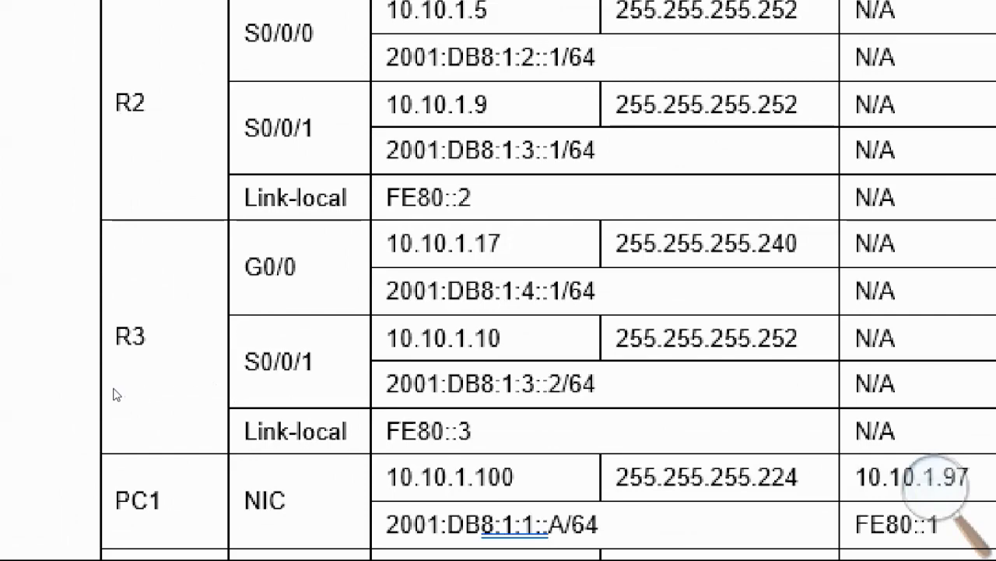
key("super+minus")
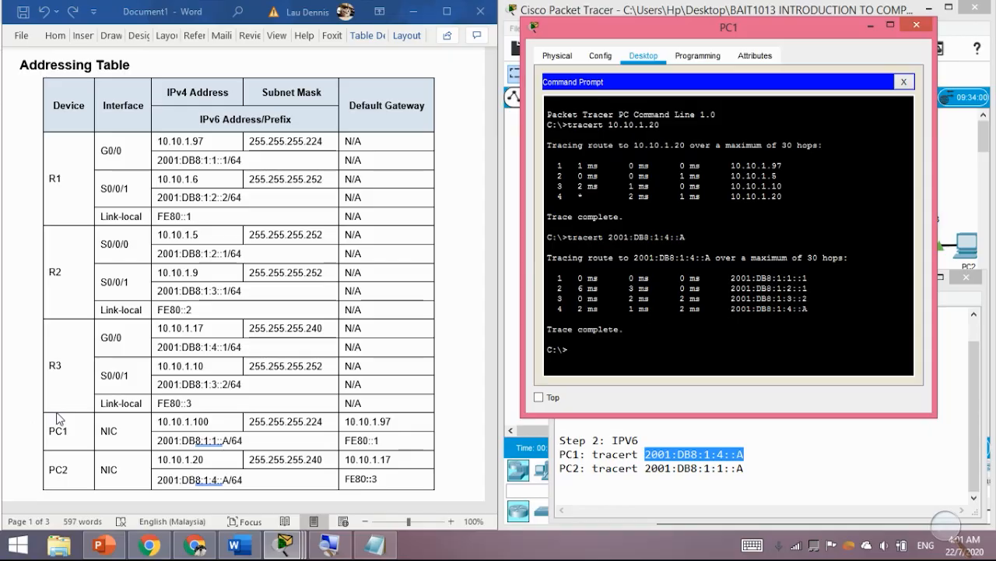
key("super+plus")
left_click(916, 25)
Run tracert 2001:DB8:1:1::A in PC2's Command Prompt, copying the IPv6 address from the 7.3.2.5.txt notes.
left_click(937, 243)
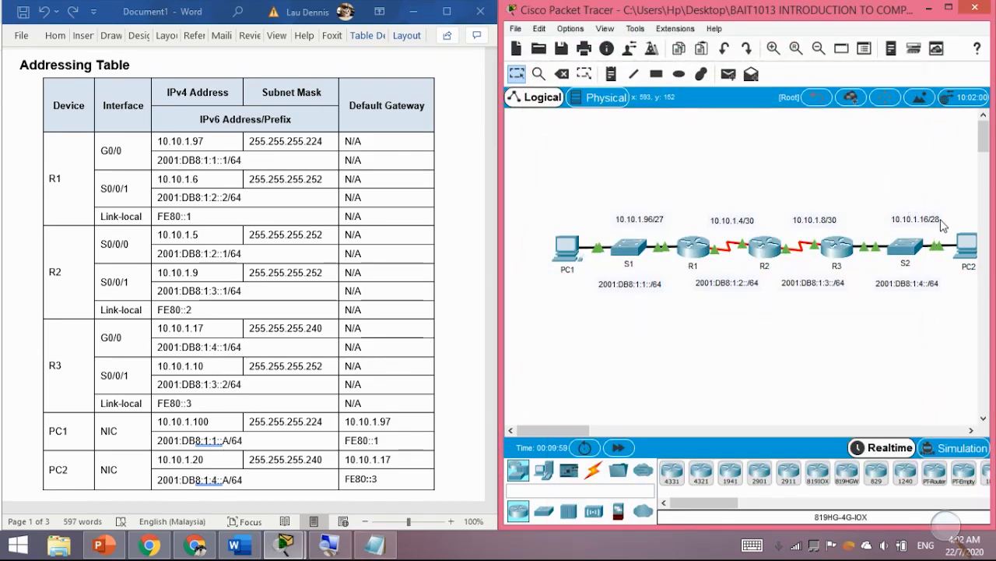
left_click(967, 247)
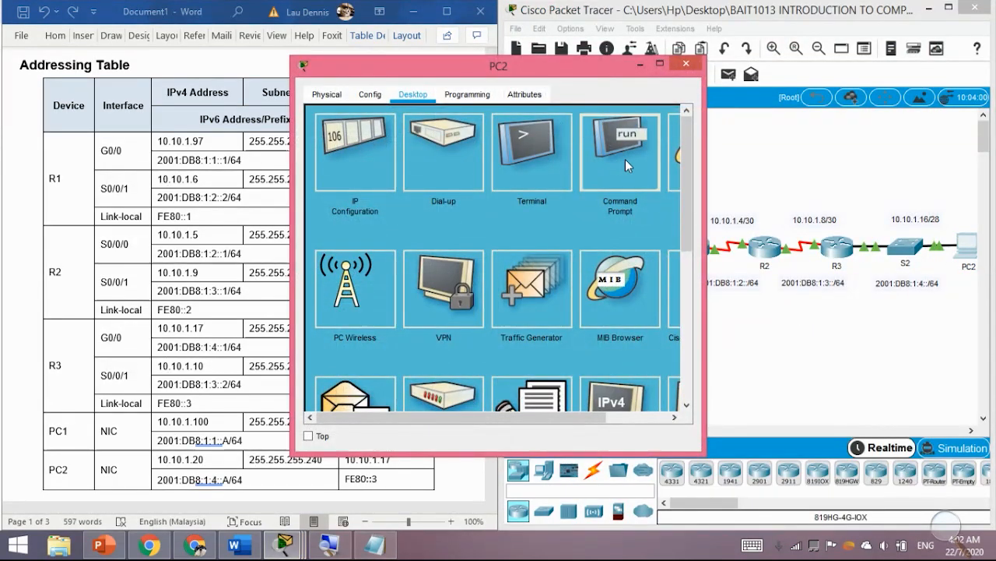
left_click(623, 152)
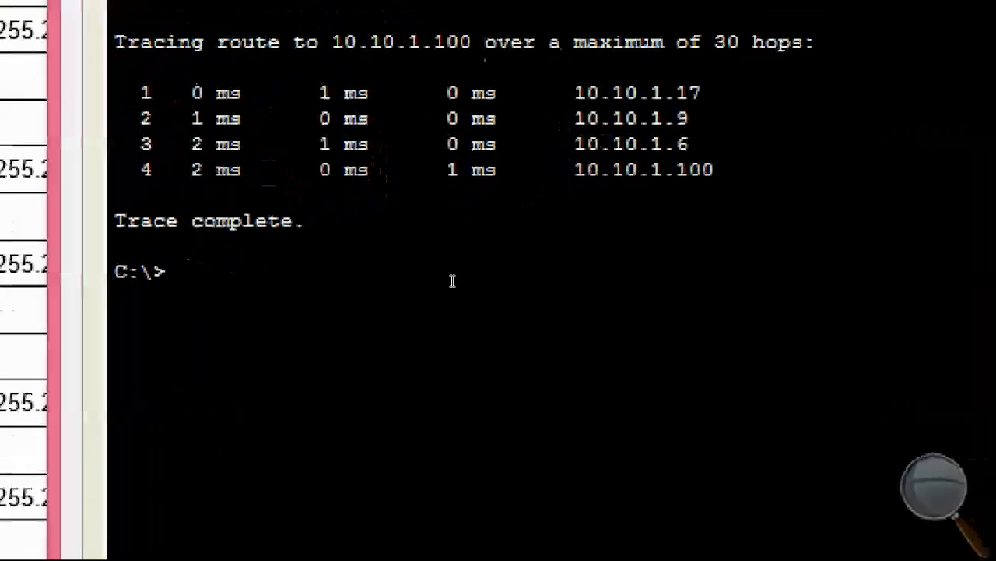
type("tracert")
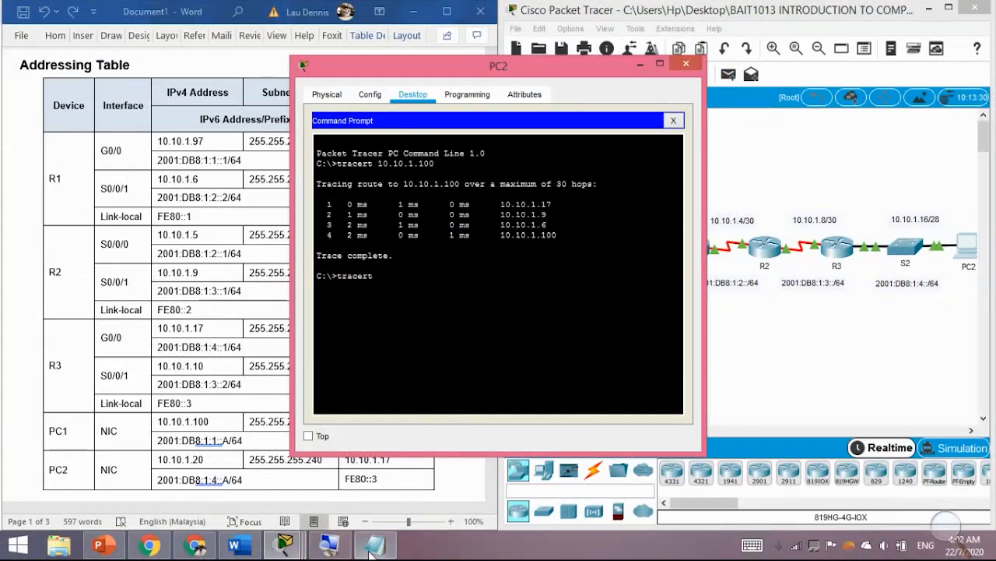
left_click(374, 545)
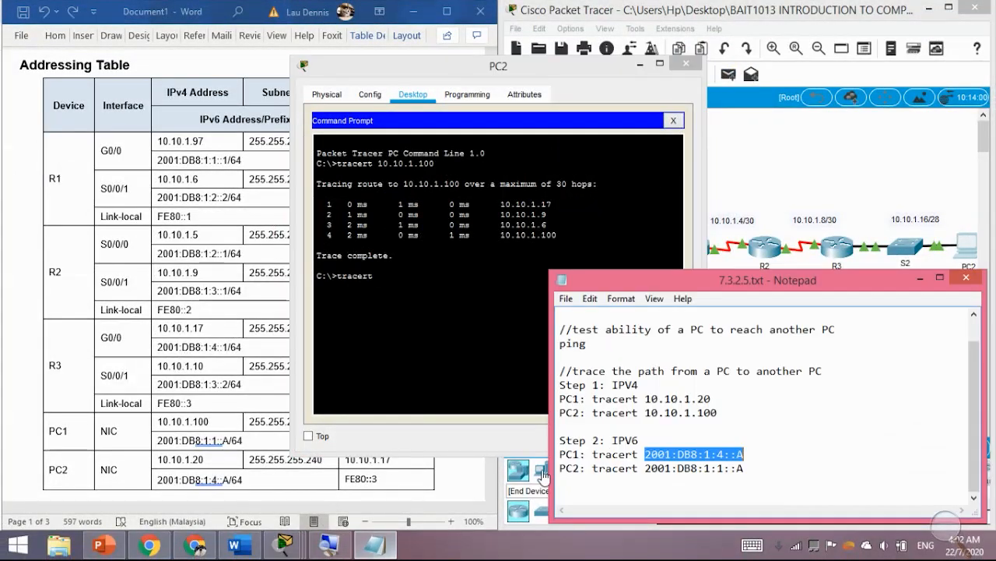
left_click_drag(753, 471, 645, 471)
key("super+c")
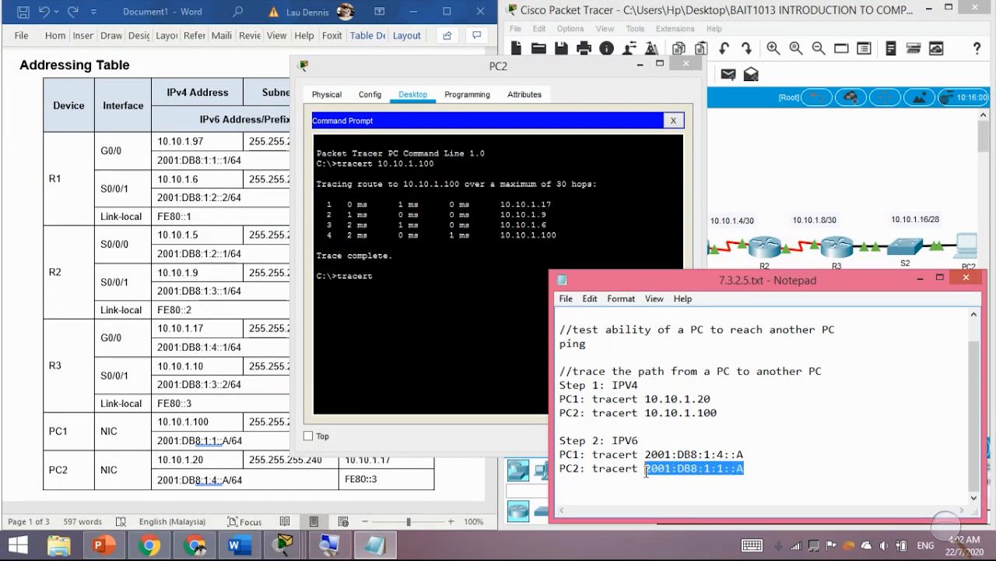
left_click(424, 306)
right_click(424, 307)
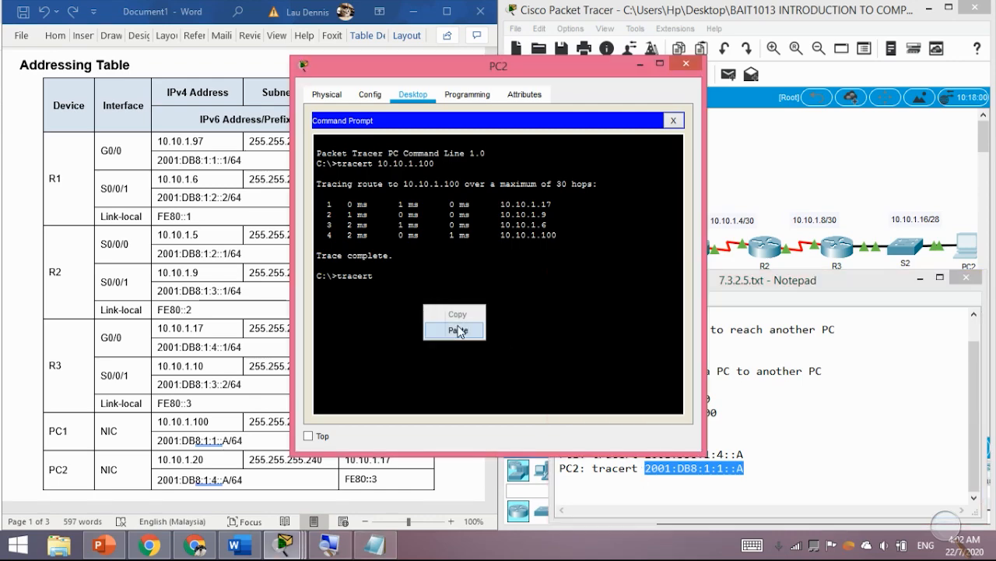
left_click(458, 331)
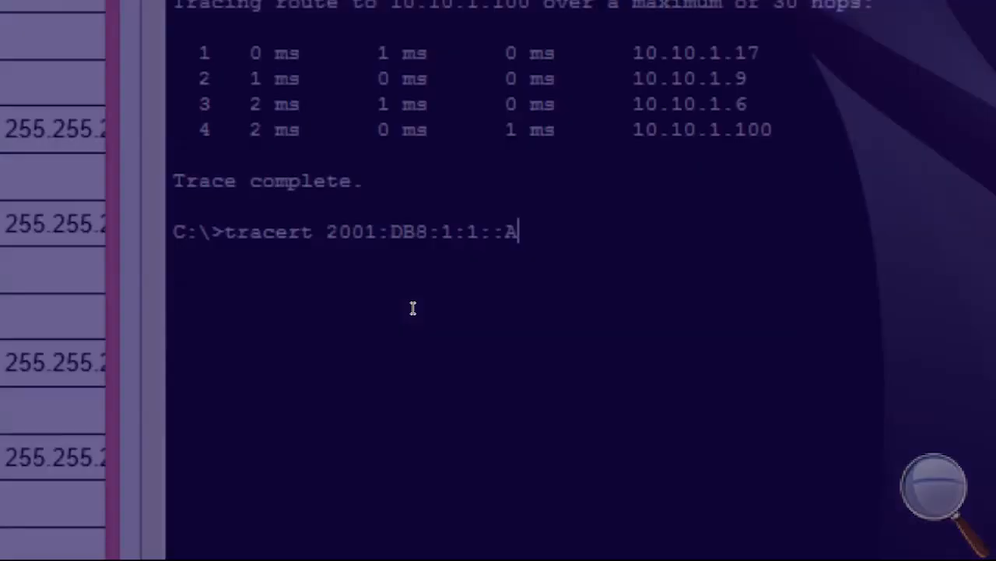
key("Return")
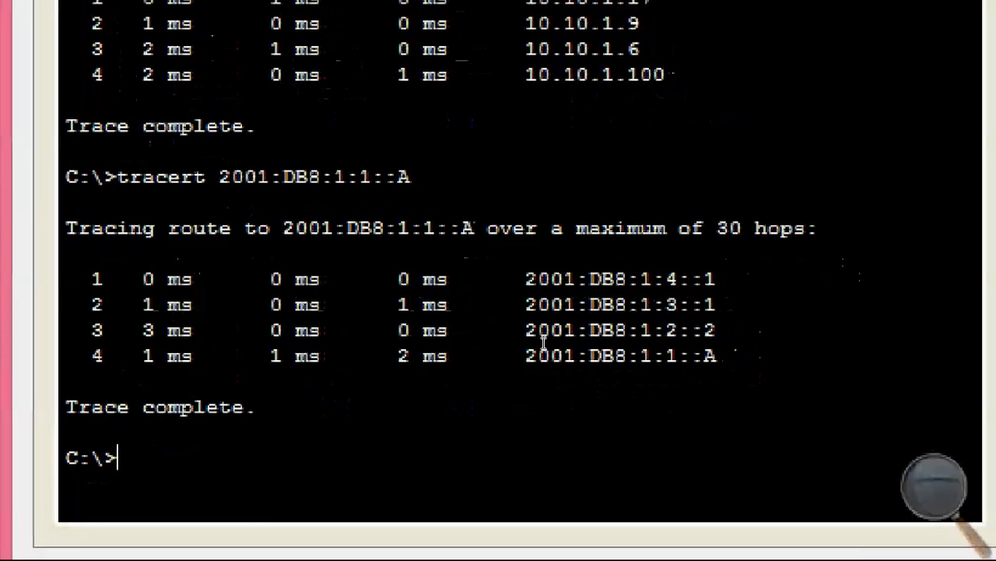
Examine the hop addresses in PC2's IPv6 trace, from the first router to PC1.
left_click_drag(716, 355, 526, 279)
left_click(506, 334)
left_click_drag(716, 356, 499, 348)
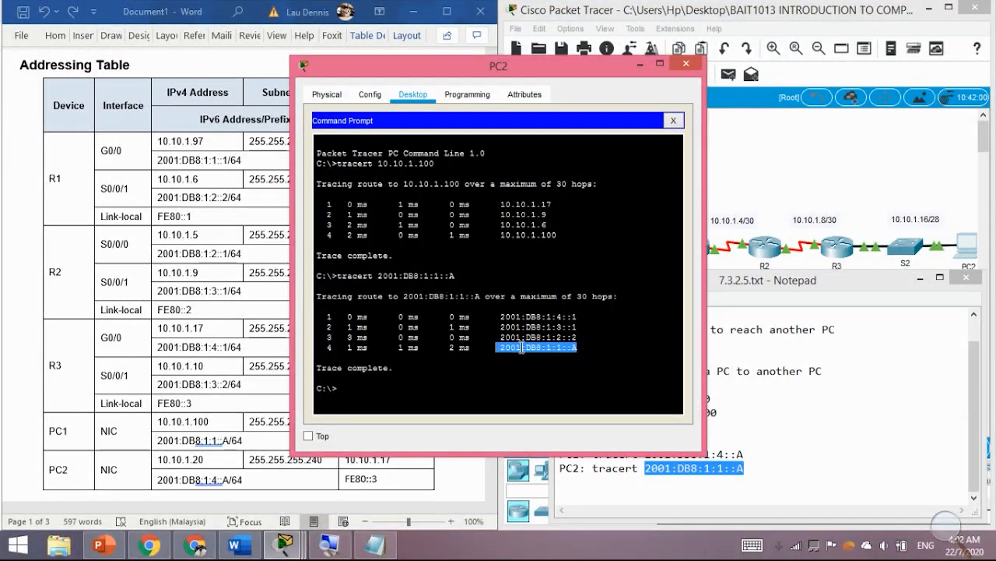
left_click(580, 340)
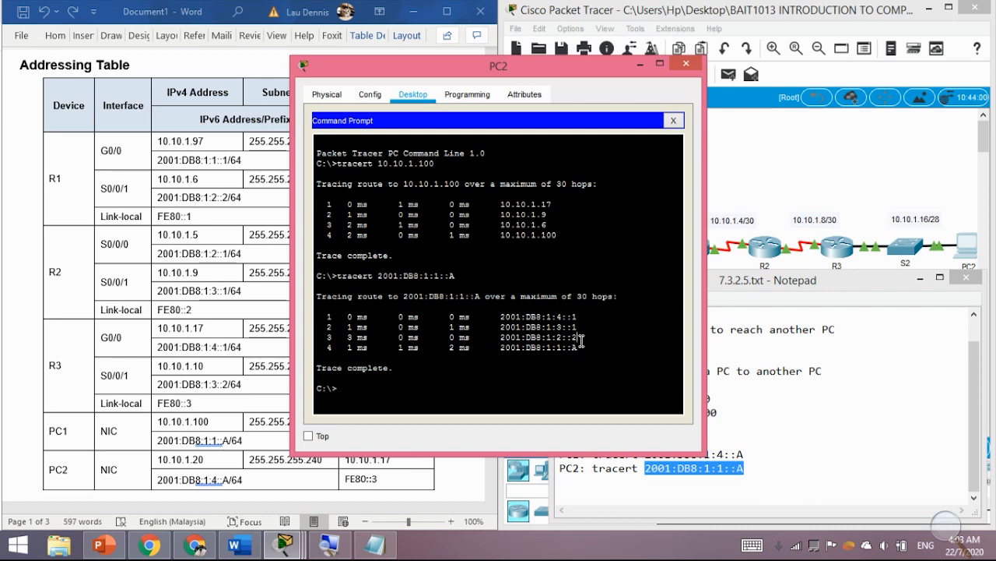
left_click_drag(579, 347, 502, 348)
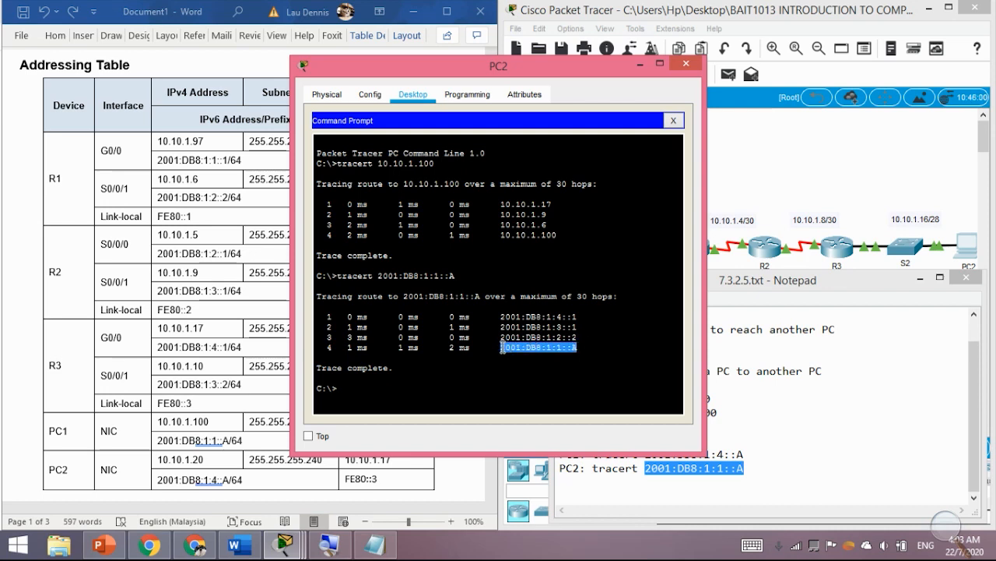
left_click(587, 341)
left_click_drag(586, 337, 498, 340)
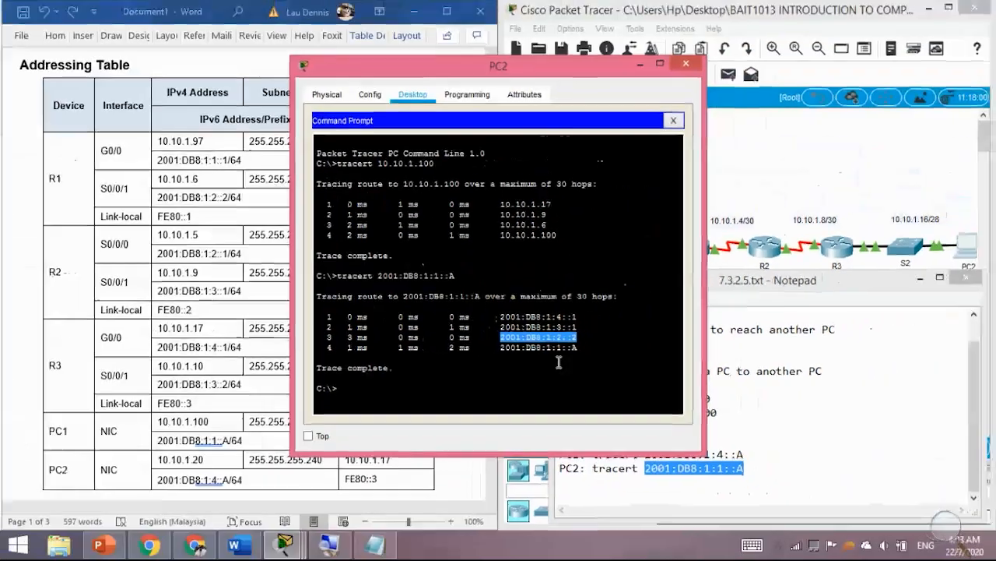
left_click(455, 349)
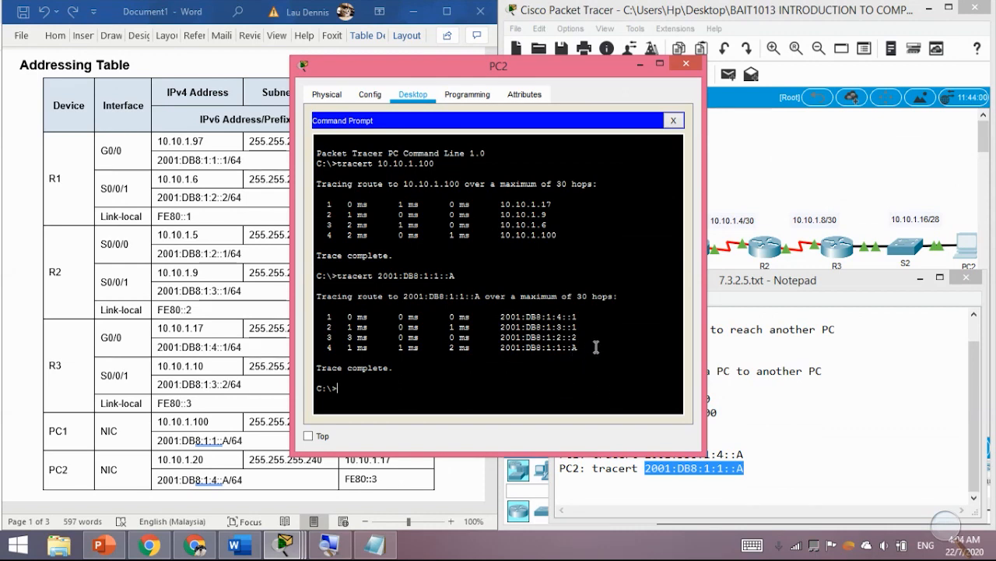
left_click_drag(595, 347, 317, 318)
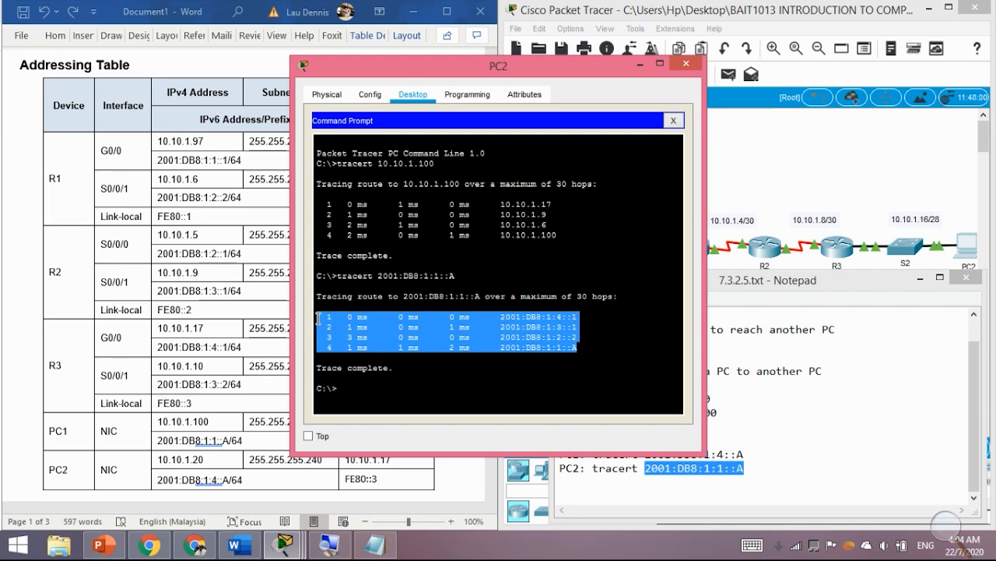
left_click(440, 347)
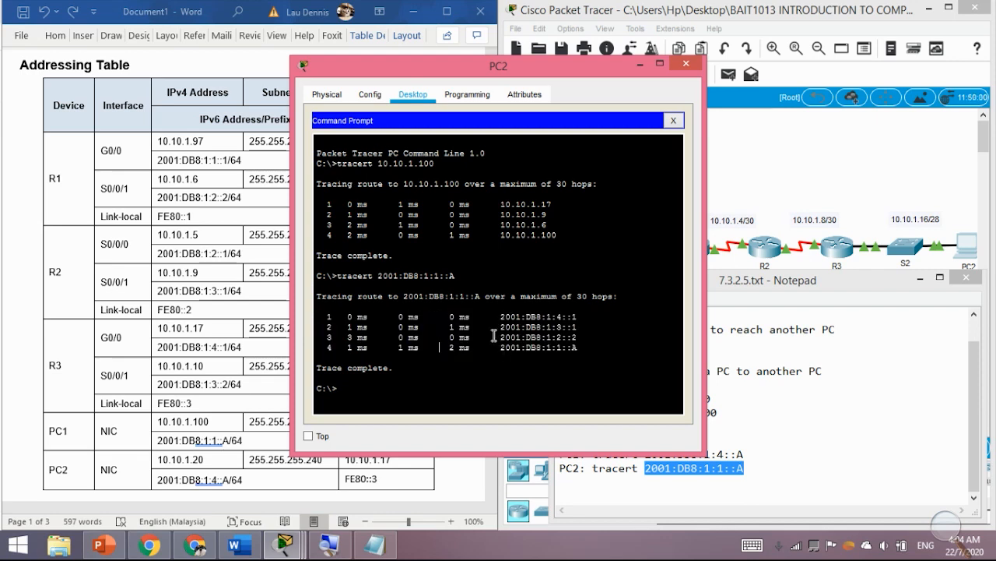
Close the PC2 window and the 7.3.2.5.txt notes without saving, and return to the top of the lab document in Word.
left_click(685, 64)
left_click(967, 278)
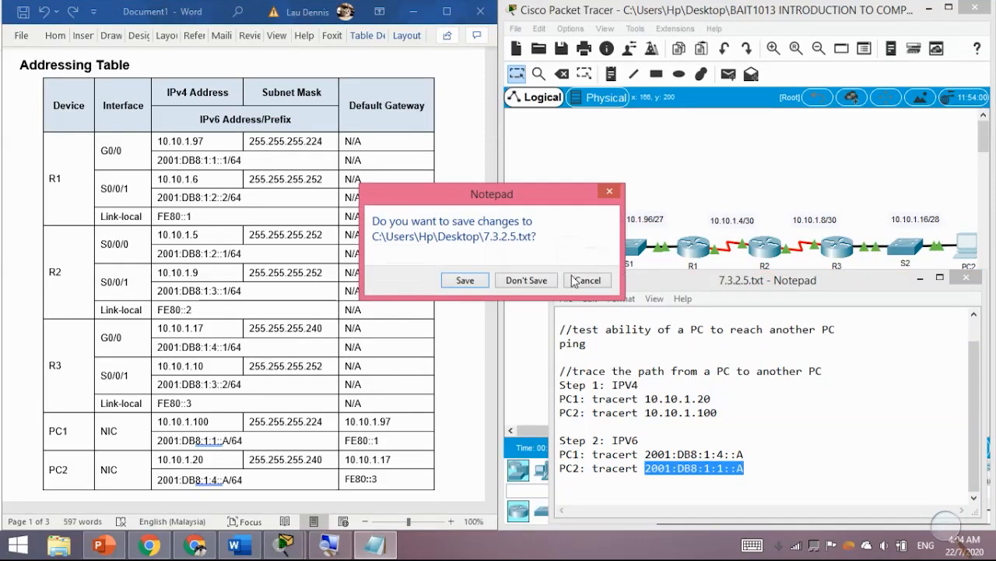
left_click(510, 282)
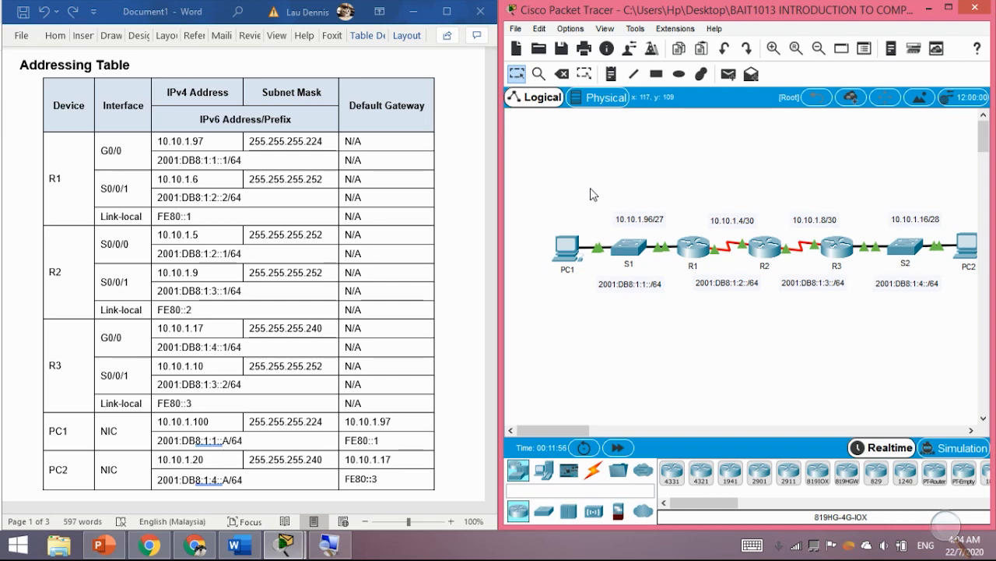
left_click(300, 230)
scroll(303, 203, "up", 3)
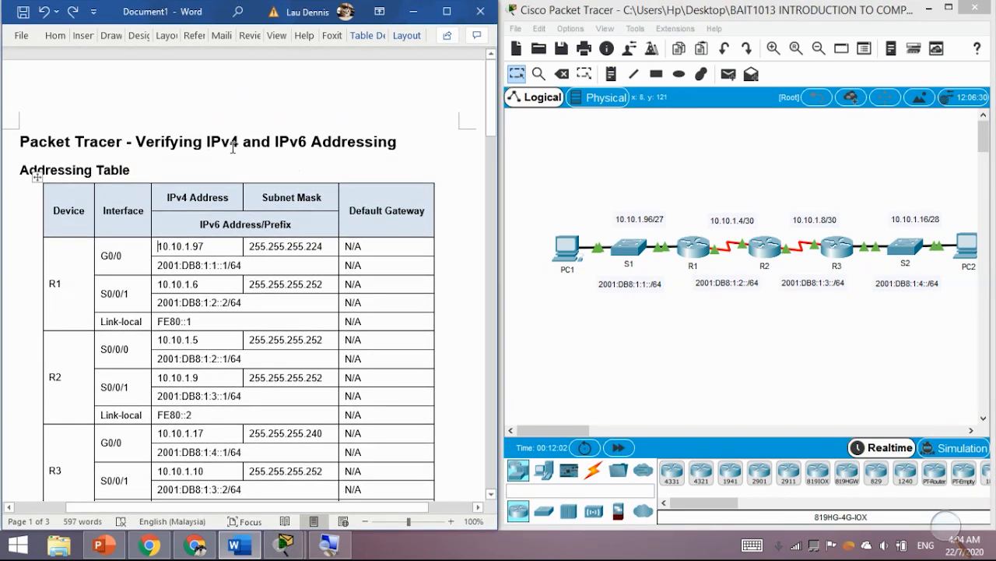